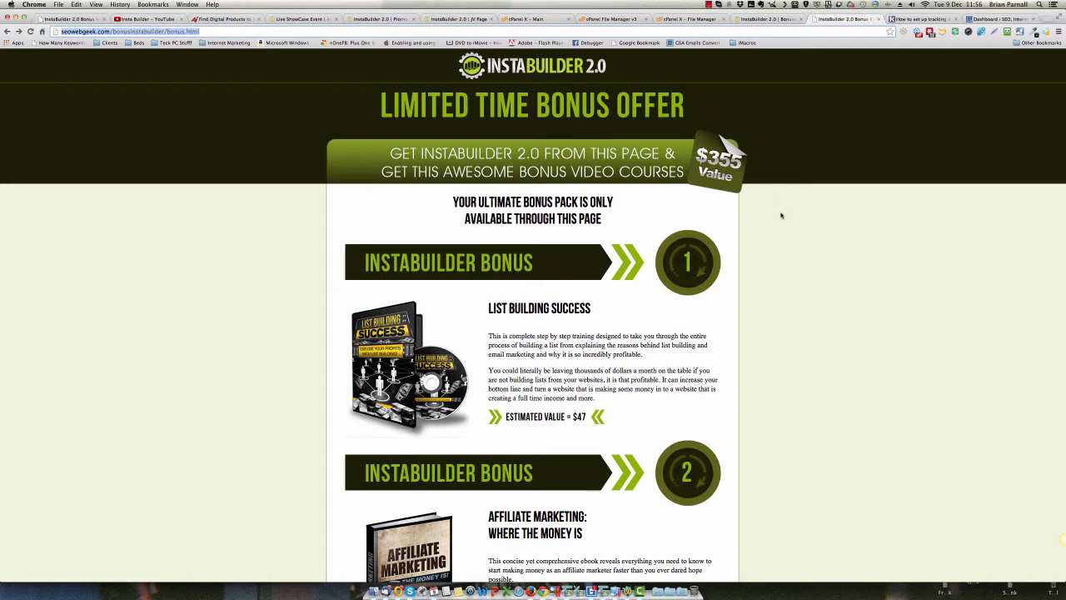
- Examine the five InstaBuilder bonuses on the limited-time offer page, including the 17-part WordPress video course and the security training videos
{"action": "scroll", "coordinate": [780, 221], "scroll_direction": "down", "scroll_amount": 1}
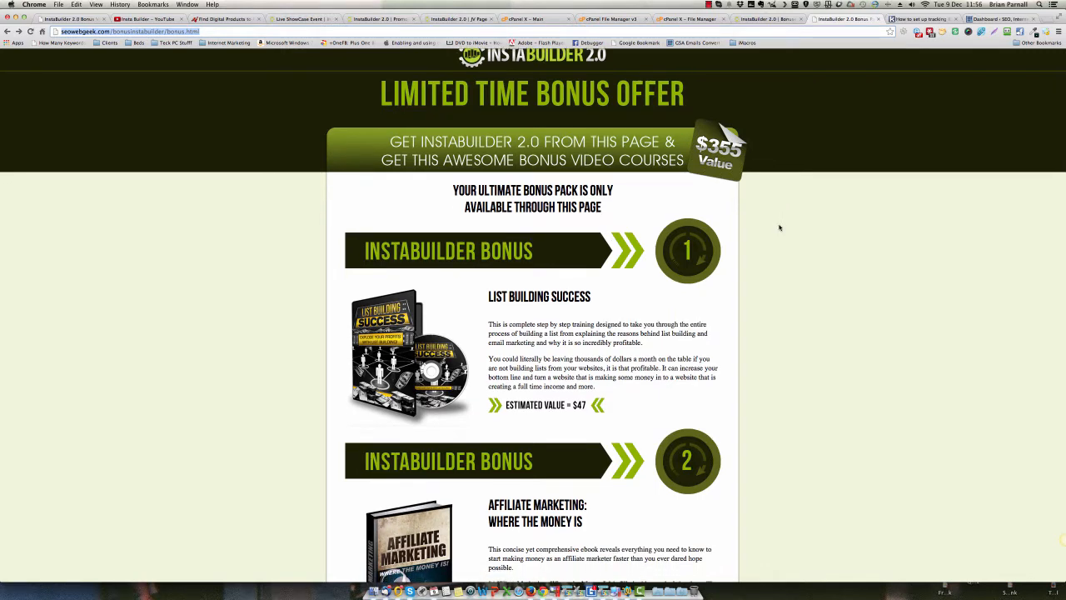
{"action": "scroll", "coordinate": [780, 228], "scroll_direction": "down", "scroll_amount": 1}
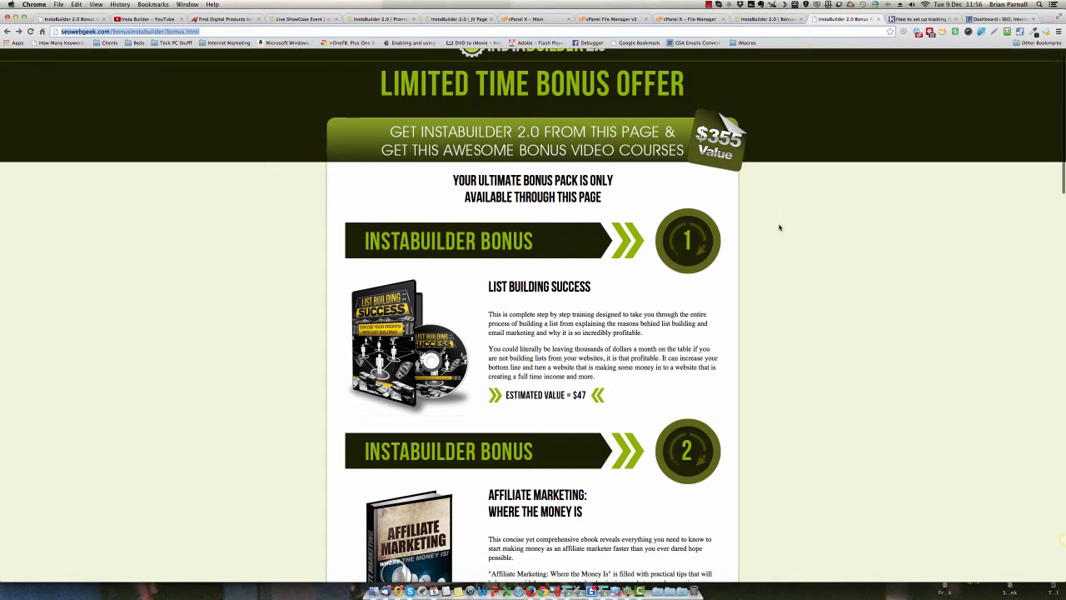
{"action": "scroll", "coordinate": [779, 228], "scroll_direction": "down", "scroll_amount": 5}
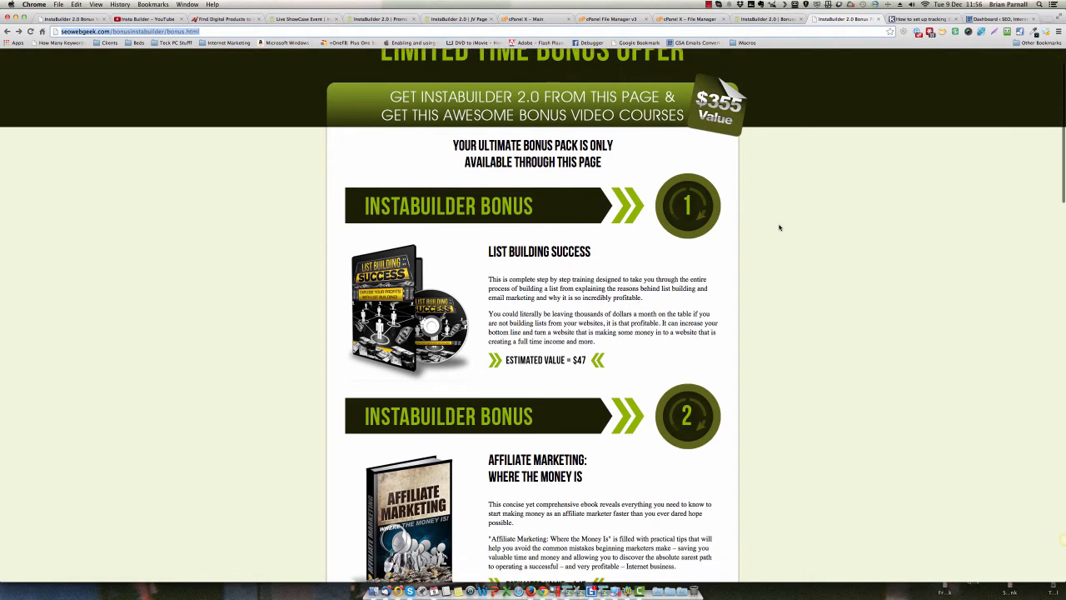
{"action": "scroll", "coordinate": [779, 227], "scroll_direction": "down", "scroll_amount": 6}
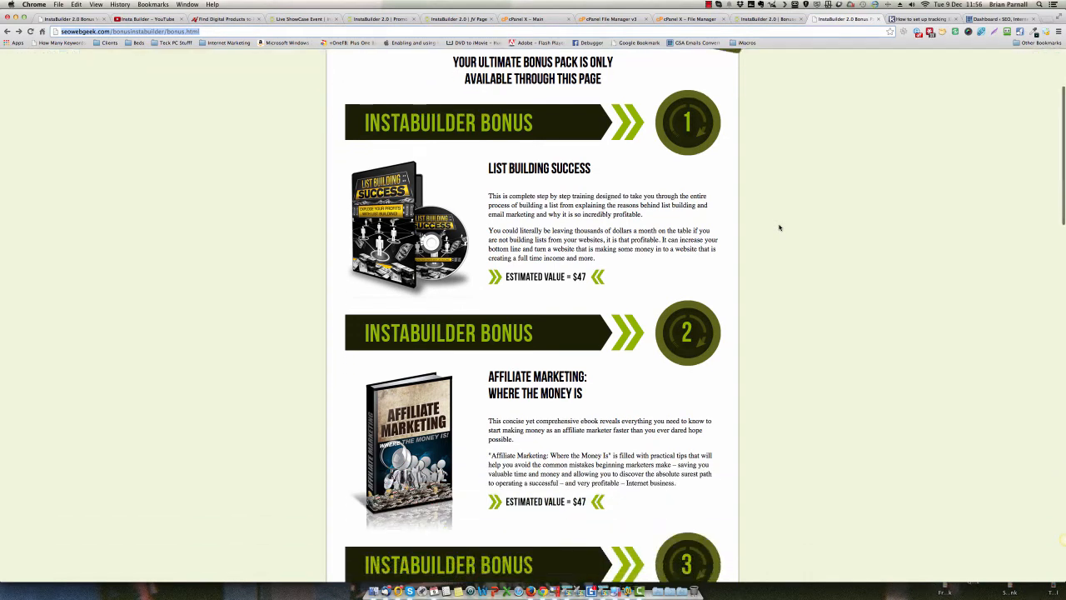
{"action": "scroll", "coordinate": [780, 228], "scroll_direction": "down", "scroll_amount": 10}
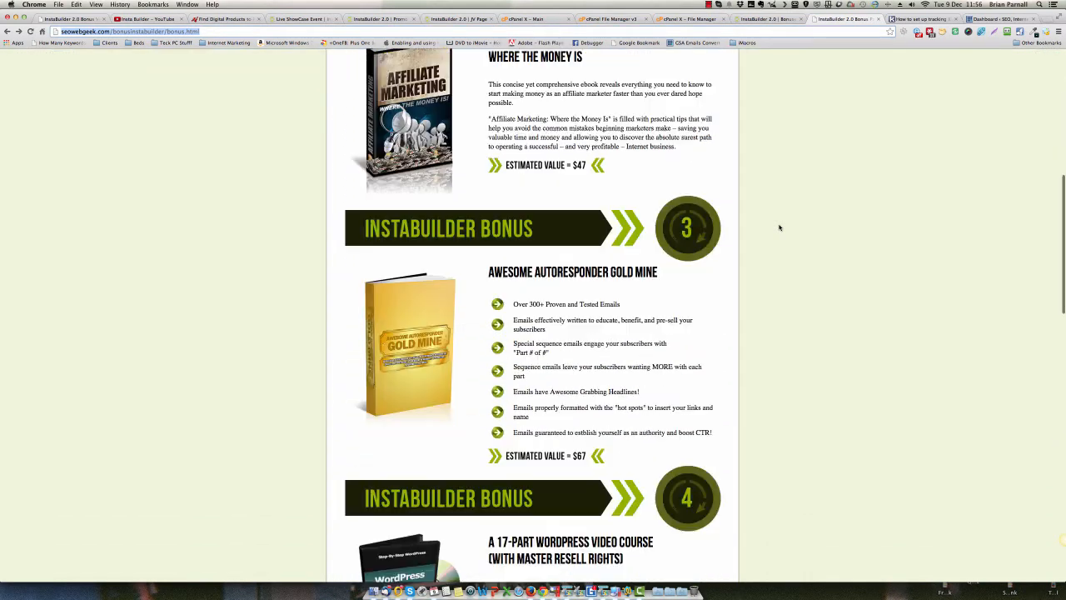
{"action": "scroll", "coordinate": [780, 228], "scroll_direction": "down", "scroll_amount": 5}
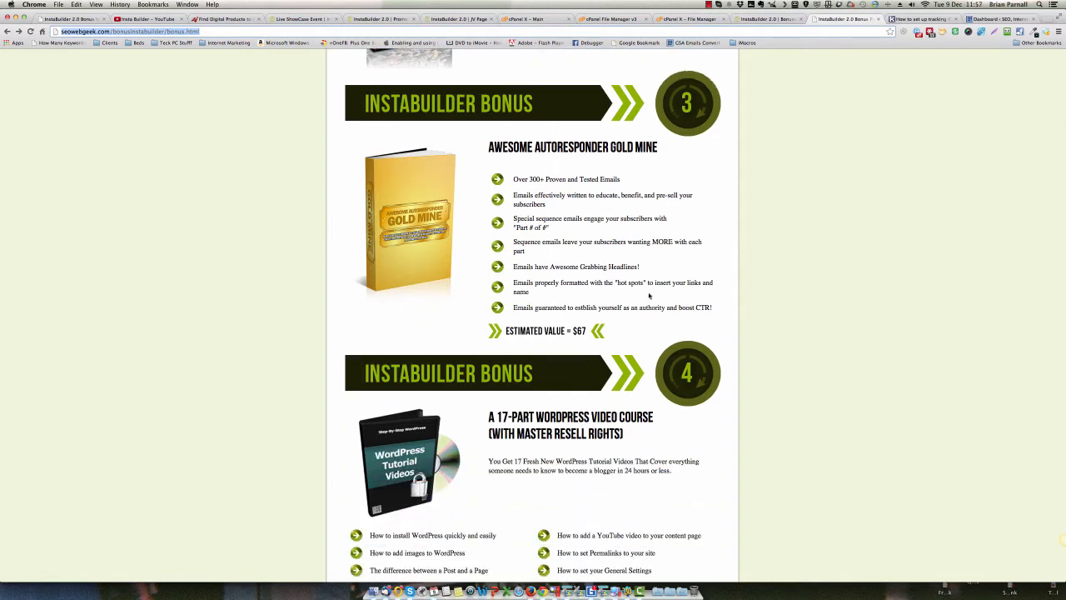
{"action": "scroll", "coordinate": [798, 295], "scroll_direction": "down", "scroll_amount": 5}
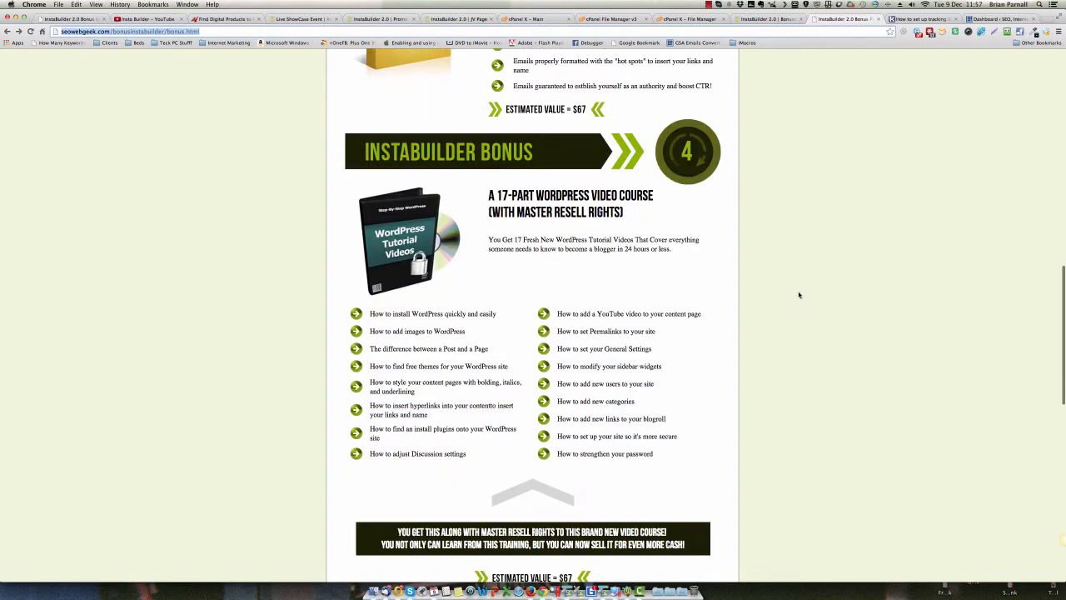
{"action": "scroll", "coordinate": [798, 295], "scroll_direction": "down", "scroll_amount": 2}
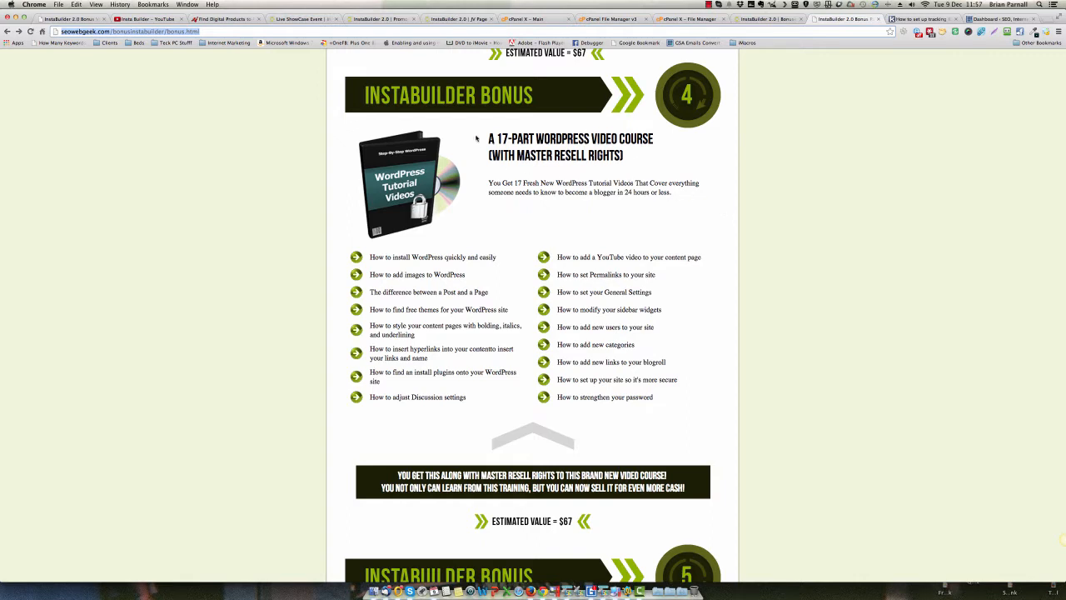
{"action": "left_click", "coordinate": [511, 140]}
{"action": "left_click_drag", "start_coordinate": [510, 140], "coordinate": [641, 156]}
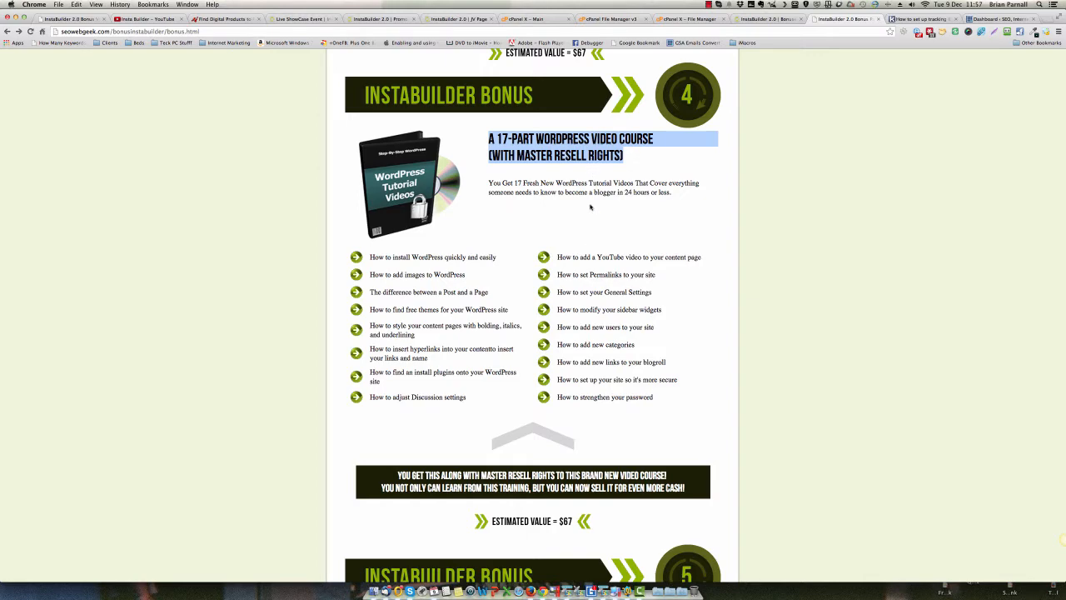
{"action": "scroll", "coordinate": [590, 207], "scroll_direction": "down", "scroll_amount": 10}
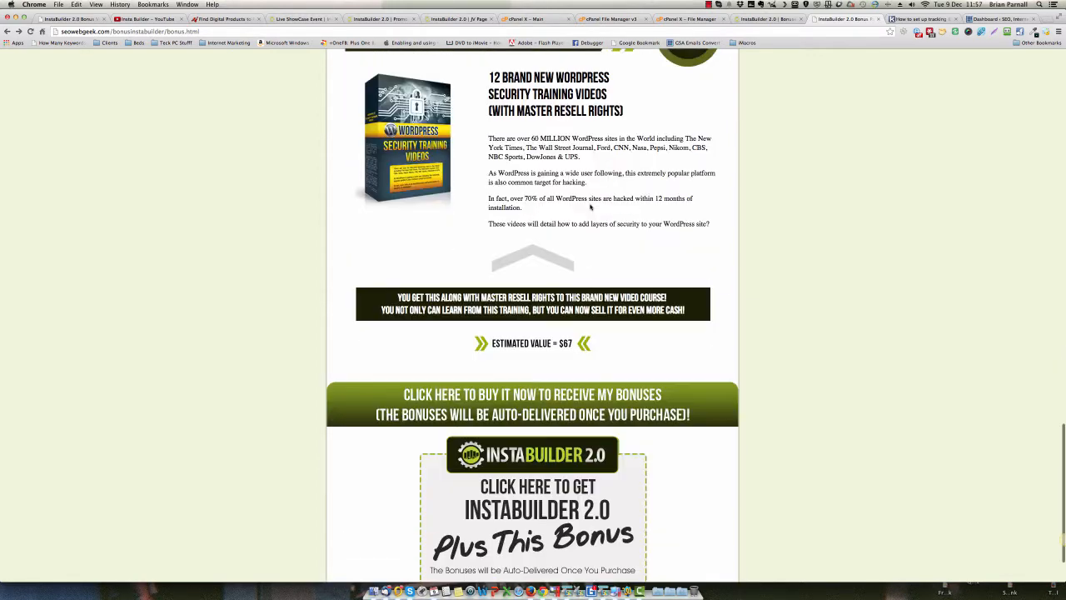
{"action": "scroll", "coordinate": [590, 208], "scroll_direction": "up", "scroll_amount": 1}
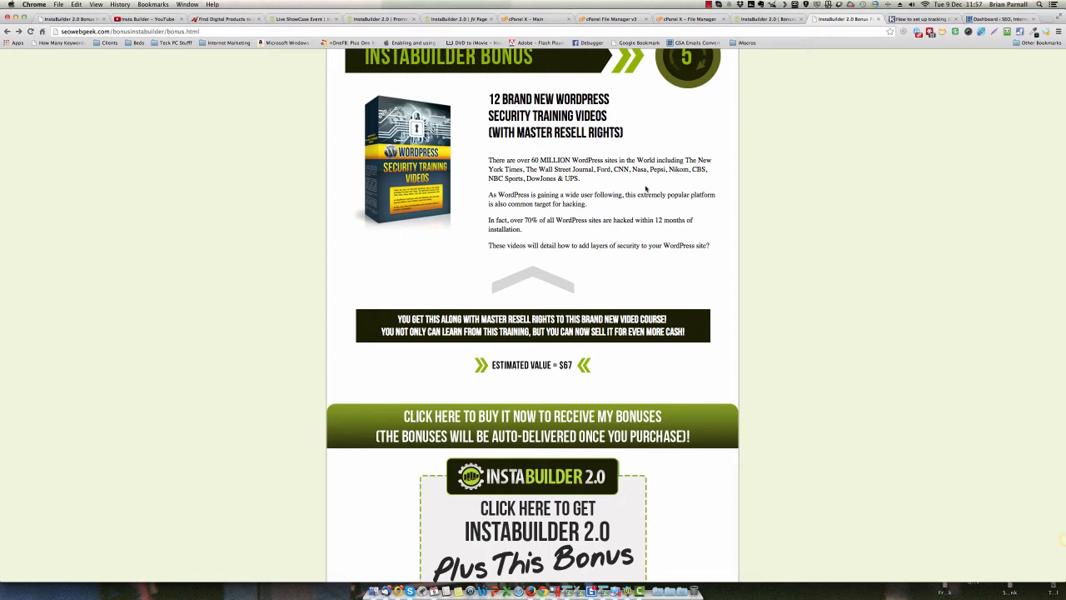
{"action": "scroll", "coordinate": [646, 189], "scroll_direction": "down", "scroll_amount": 3}
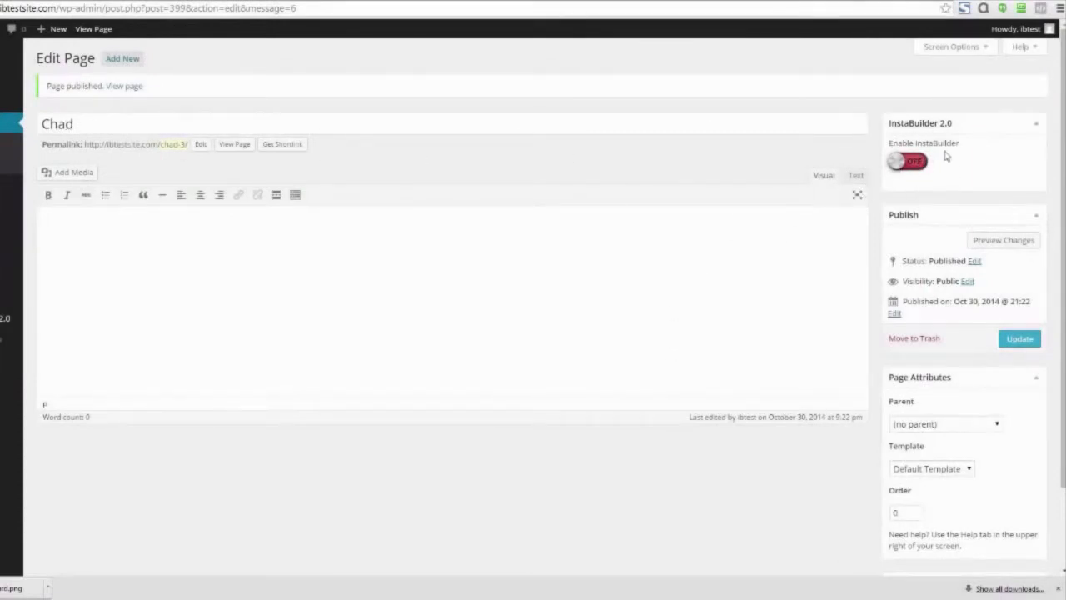
- Enable InstaBuilder for the page and launch the IB 2.0 editor's template chooser
{"action": "left_click", "coordinate": [921, 163]}
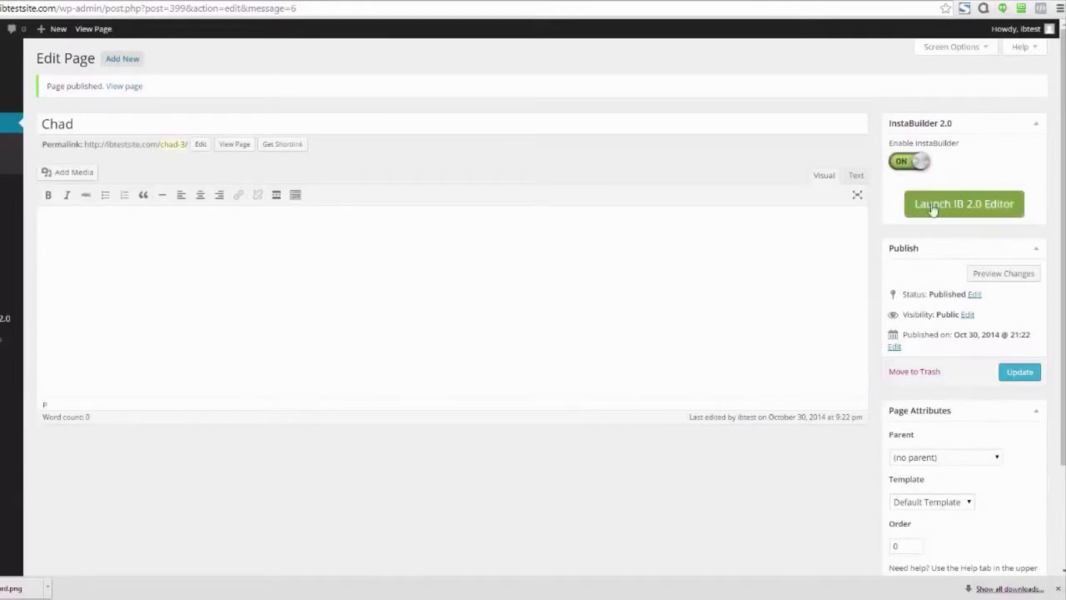
{"action": "left_click", "coordinate": [974, 208]}
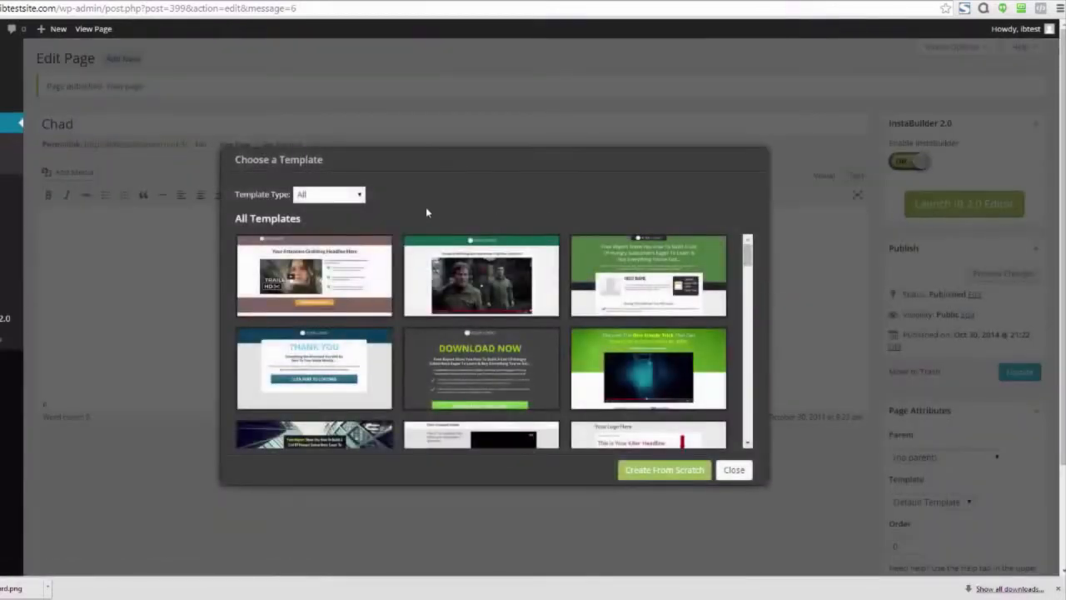
- Filter the template list to the Others type and look over its templates
{"action": "left_click", "coordinate": [360, 198]}
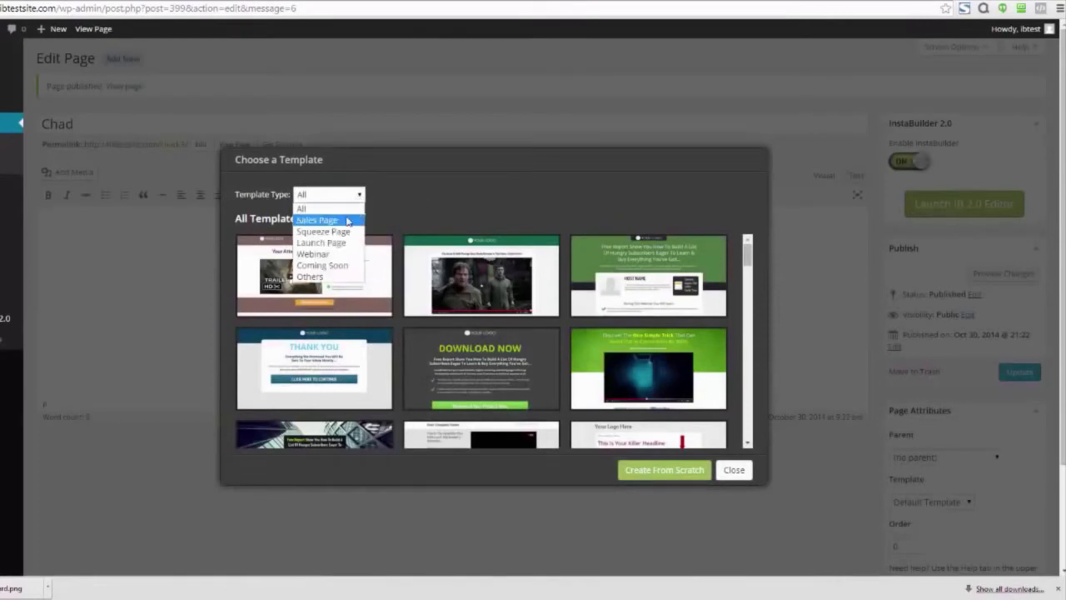
{"action": "left_click", "coordinate": [340, 276]}
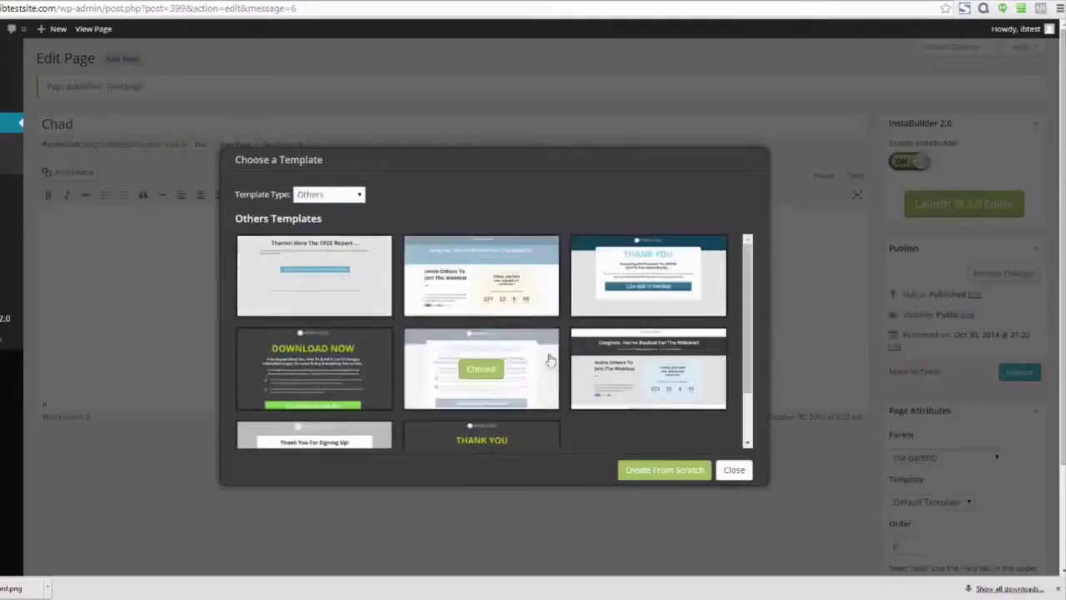
{"action": "mouse_move", "coordinate": [484, 279]}
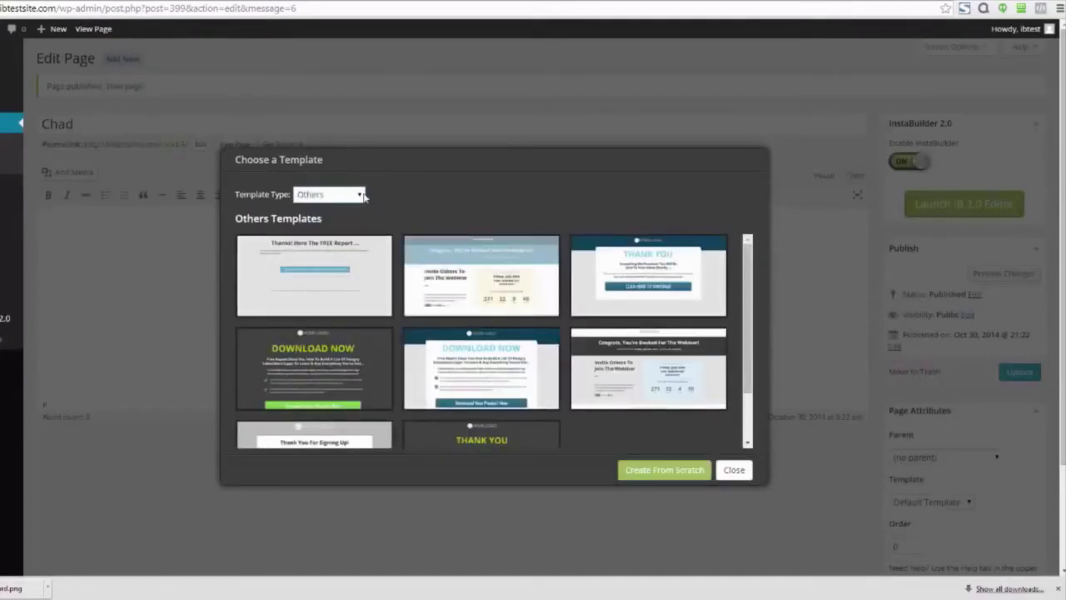
- Filter the templates to Sales Page and choose the dark red video template with the orange order button
{"action": "left_click", "coordinate": [362, 195]}
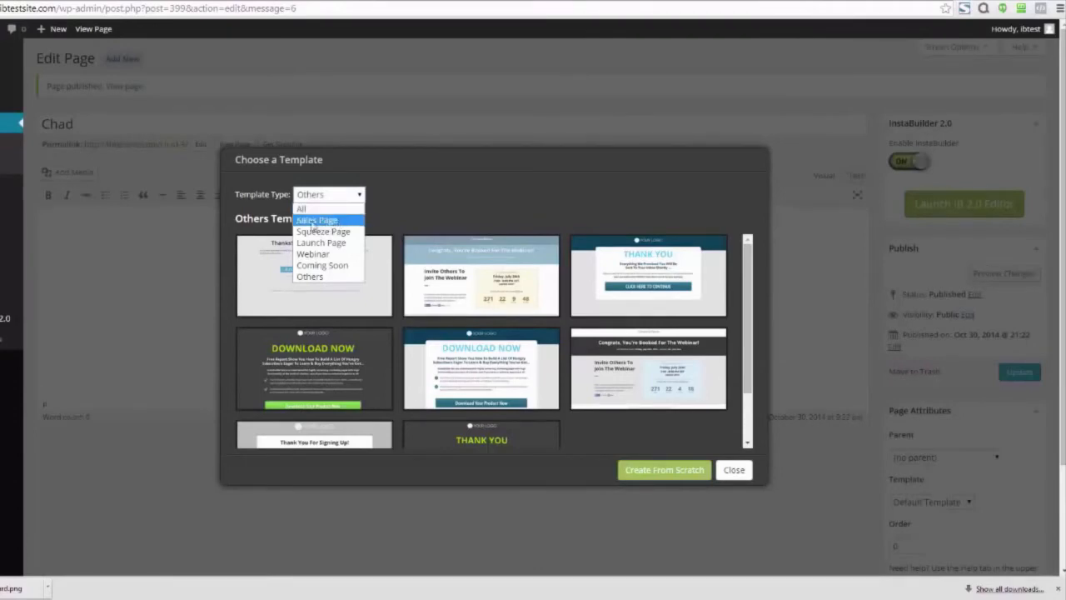
{"action": "left_click", "coordinate": [335, 221]}
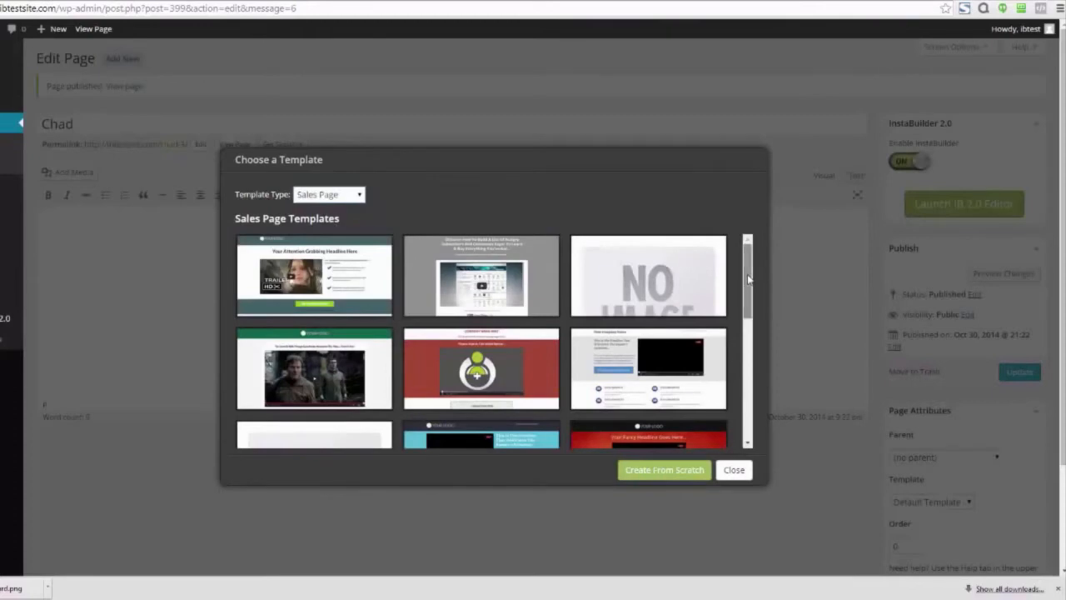
{"action": "left_click_drag", "start_coordinate": [748, 280], "coordinate": [752, 316]}
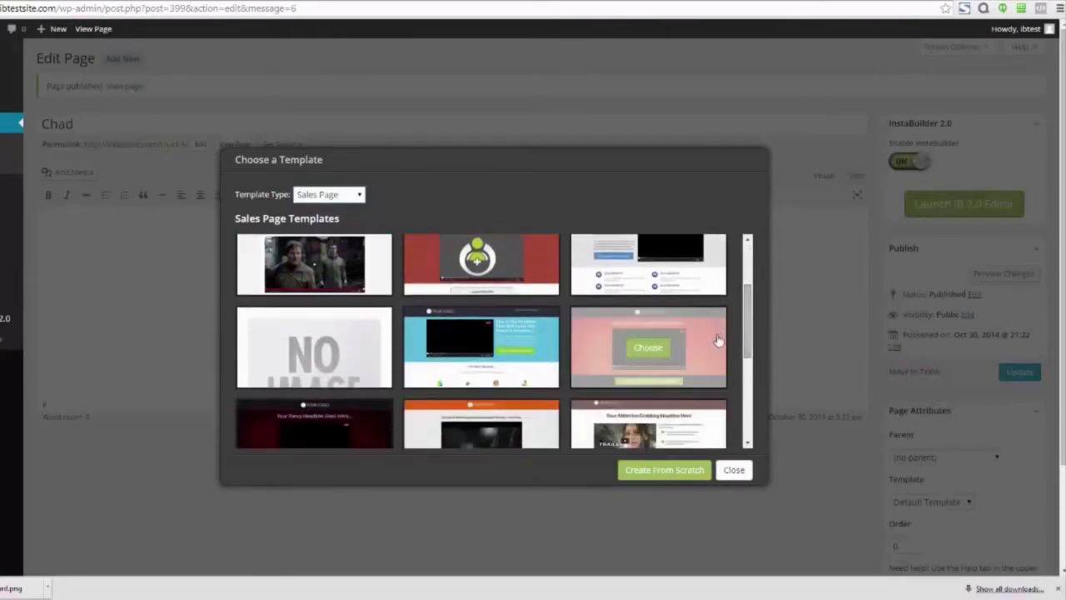
{"action": "left_click_drag", "start_coordinate": [751, 323], "coordinate": [749, 373]}
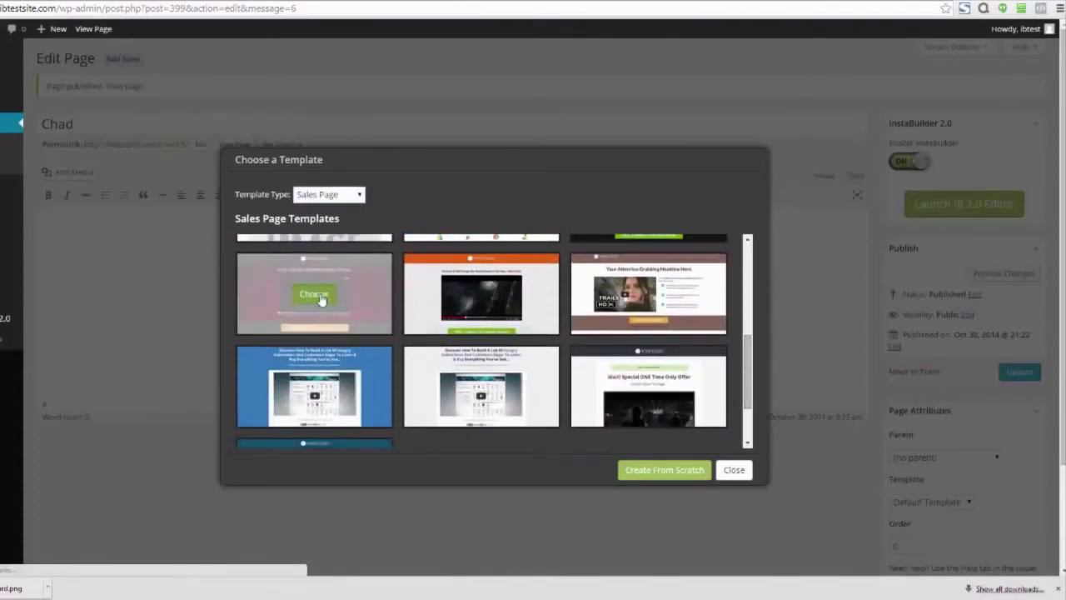
{"action": "left_click", "coordinate": [320, 297]}
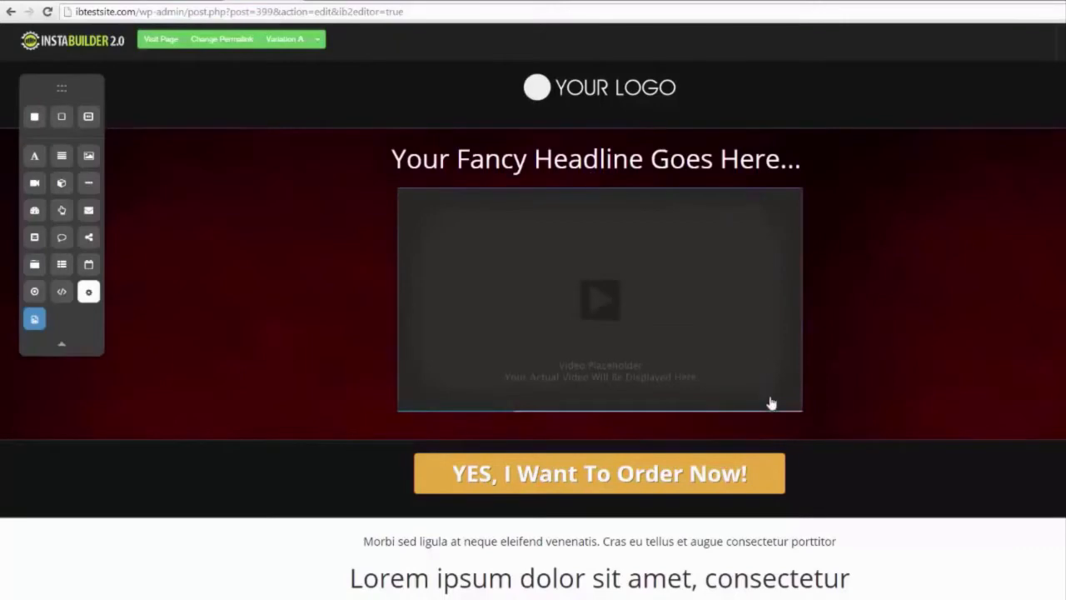
- Replace the headline above the video placeholder with "Do Change It On The Fly!"
{"action": "mouse_move", "coordinate": [770, 404]}
{"action": "left_click", "coordinate": [751, 428]}
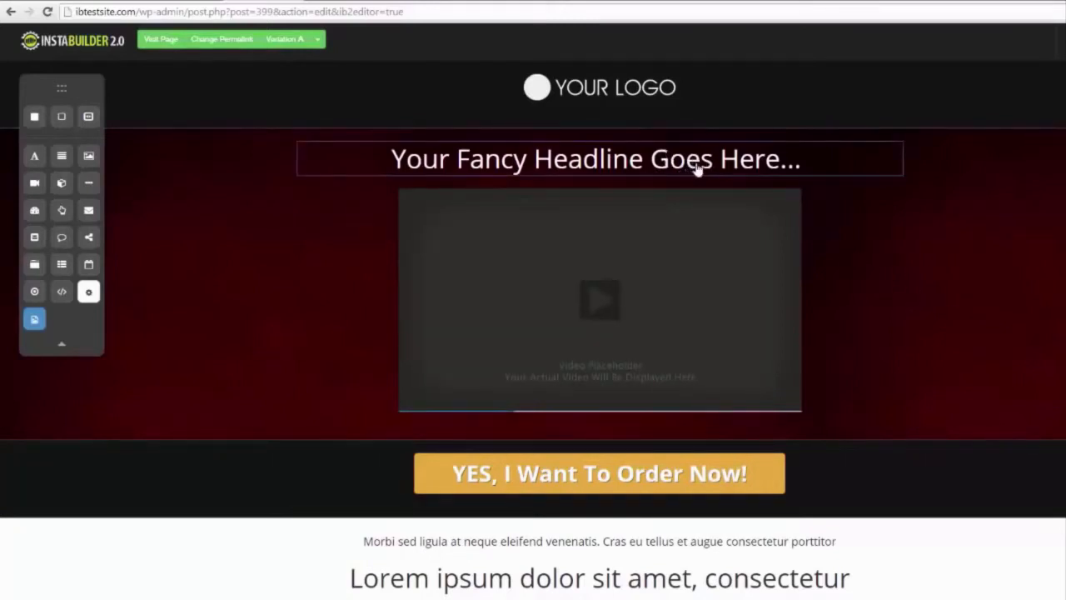
{"action": "left_click", "coordinate": [753, 170]}
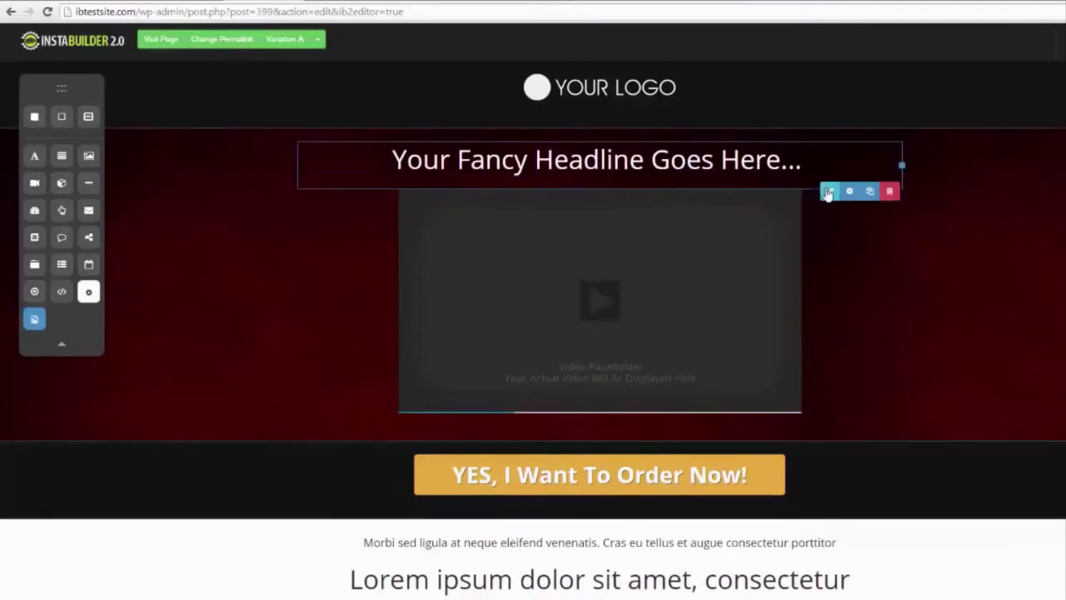
{"action": "left_click", "coordinate": [828, 193]}
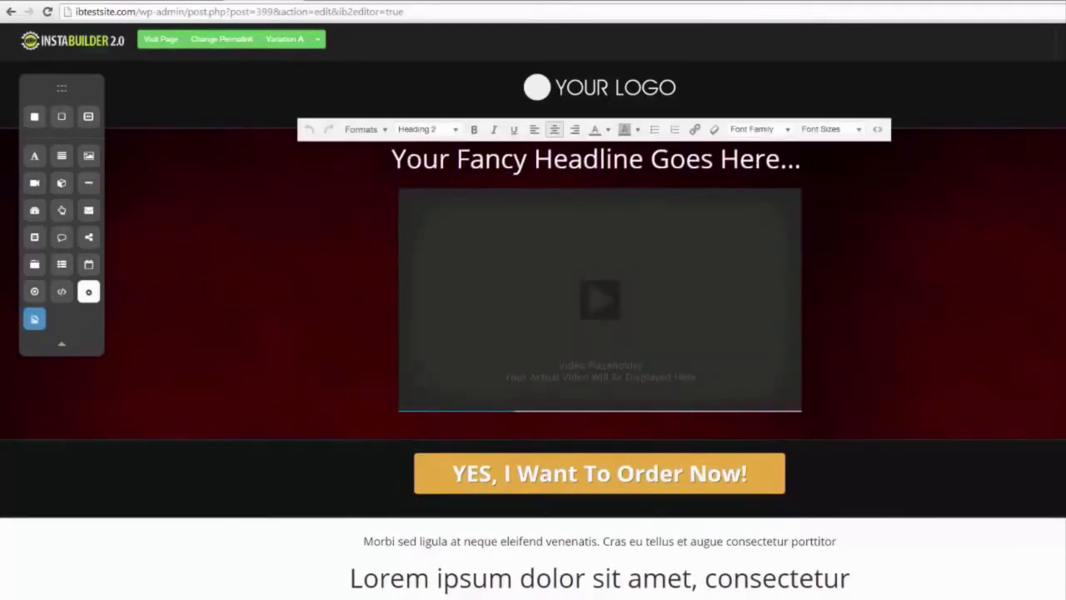
{"action": "left_click_drag", "start_coordinate": [806, 160], "coordinate": [391, 160]}
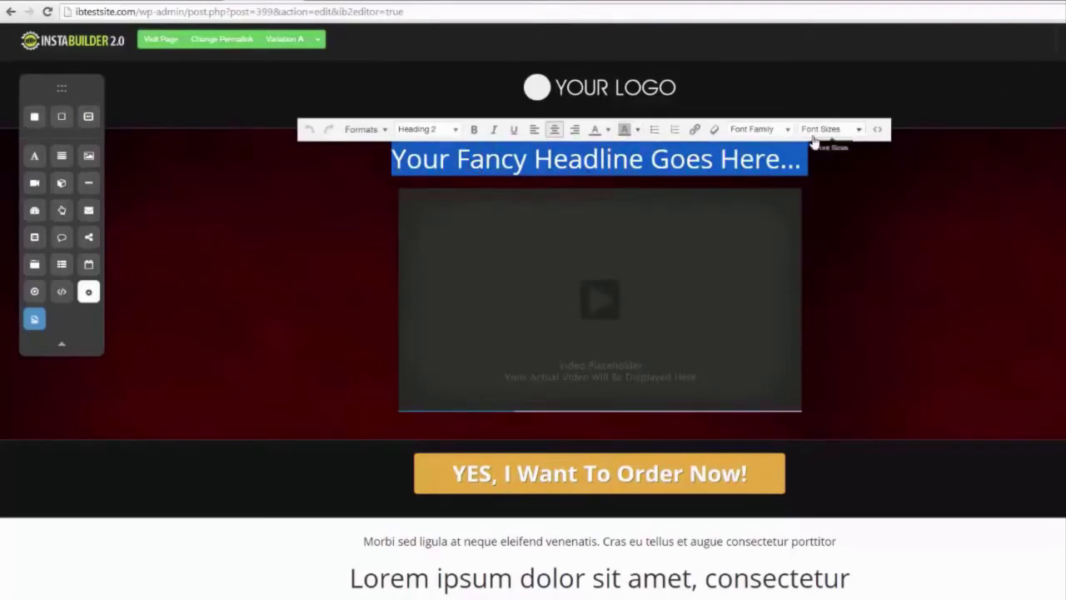
{"action": "type", "text": "Do Chan"}
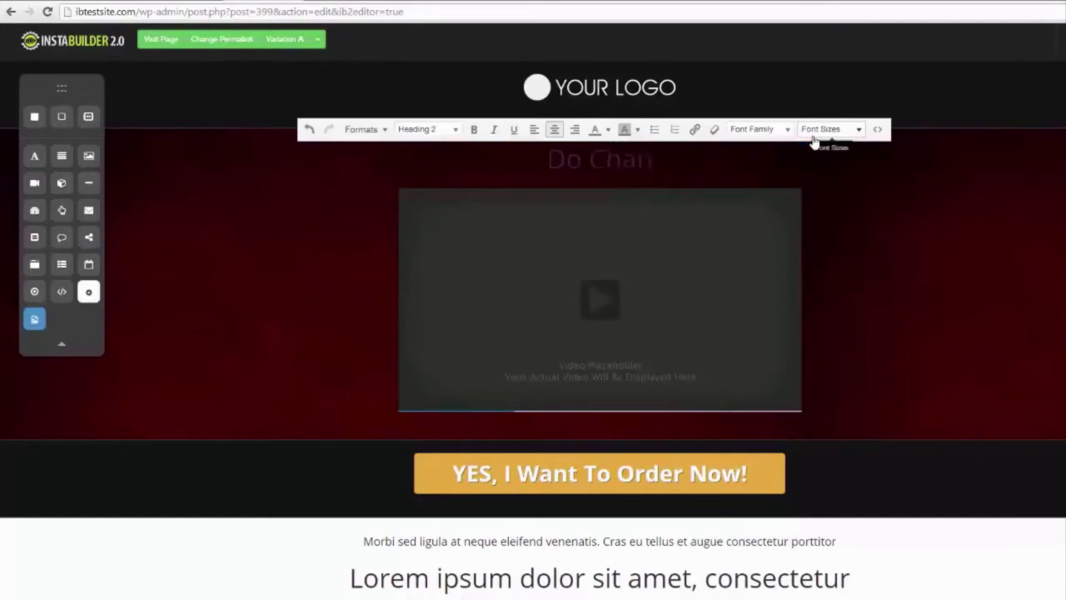
{"action": "type", "text": "ge It On The Fly!"}
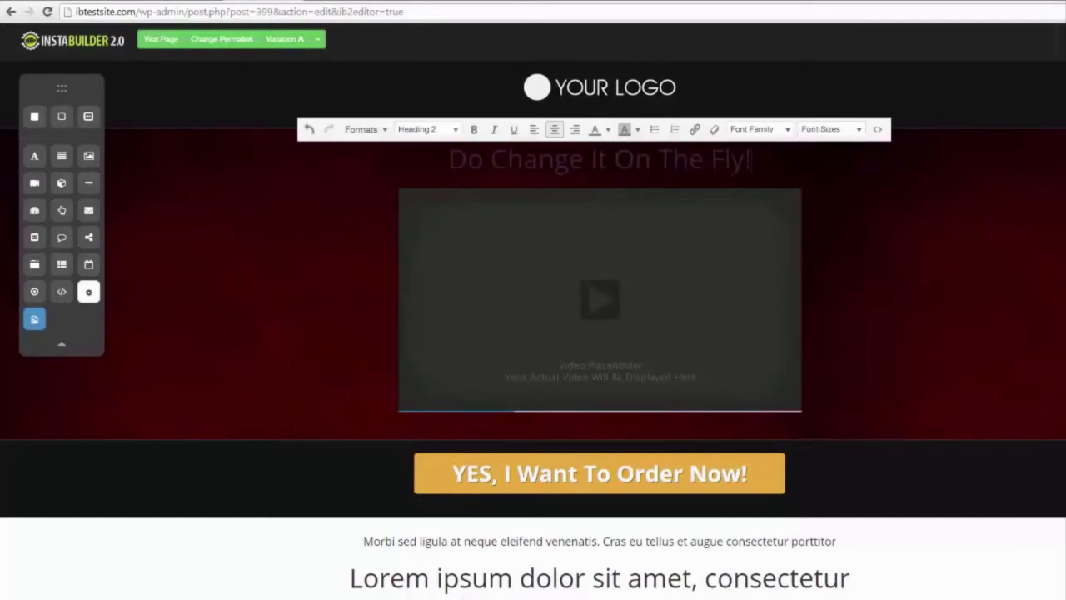
- Colour the whole headline text white and move the headline below the video placeholder
{"action": "key", "text": "ctrl+shift+Left"}
{"action": "key", "text": "ctrl+shift+Left"}
{"action": "key", "text": "ctrl+shift+Left"}
{"action": "key", "text": "ctrl+shift+Left"}
{"action": "key", "text": "ctrl+shift+Left"}
{"action": "key", "text": "ctrl+shift+Left"}
{"action": "left_click", "coordinate": [609, 130]}
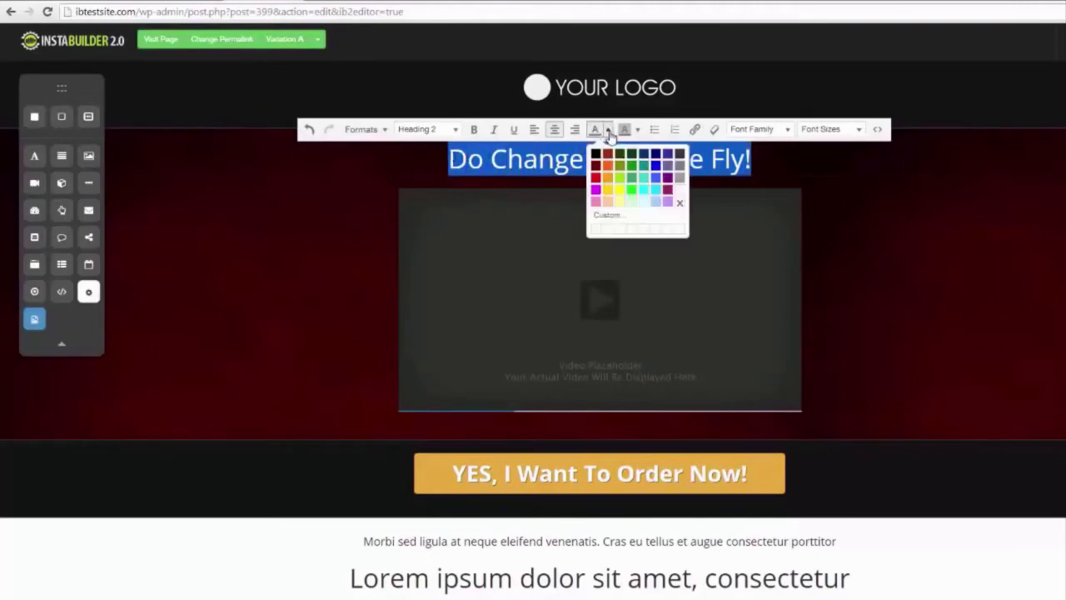
{"action": "left_click", "coordinate": [679, 192]}
{"action": "left_click", "coordinate": [1030, 255]}
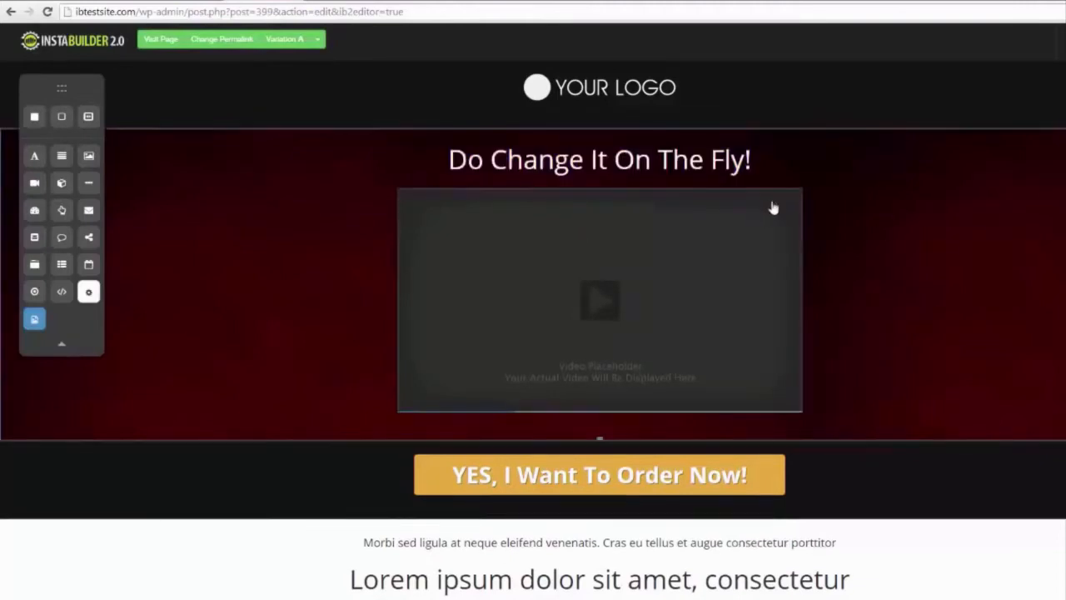
{"action": "left_click_drag", "start_coordinate": [760, 157], "coordinate": [900, 366]}
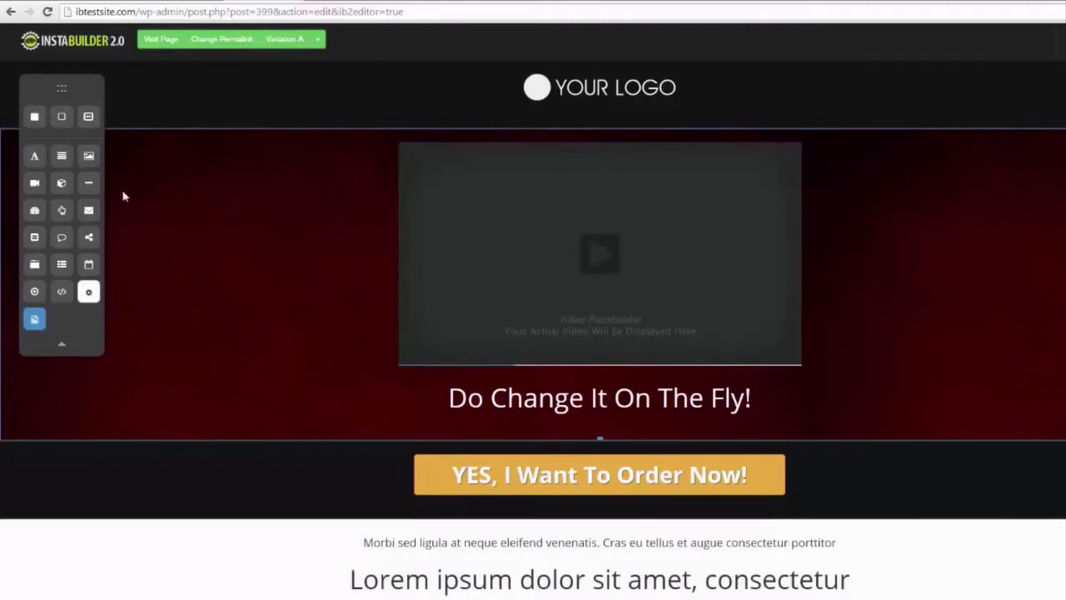
- Add a title, a text element and an image element, stacked in that order above the video placeholder
{"action": "left_click_drag", "start_coordinate": [40, 161], "coordinate": [519, 162]}
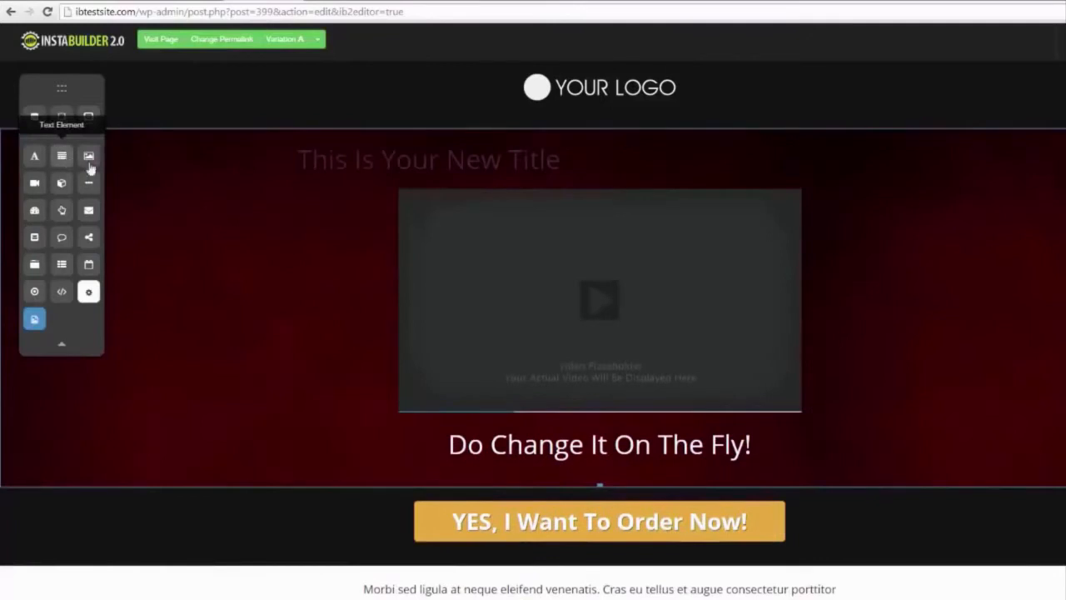
{"action": "left_click_drag", "start_coordinate": [68, 165], "coordinate": [497, 188]}
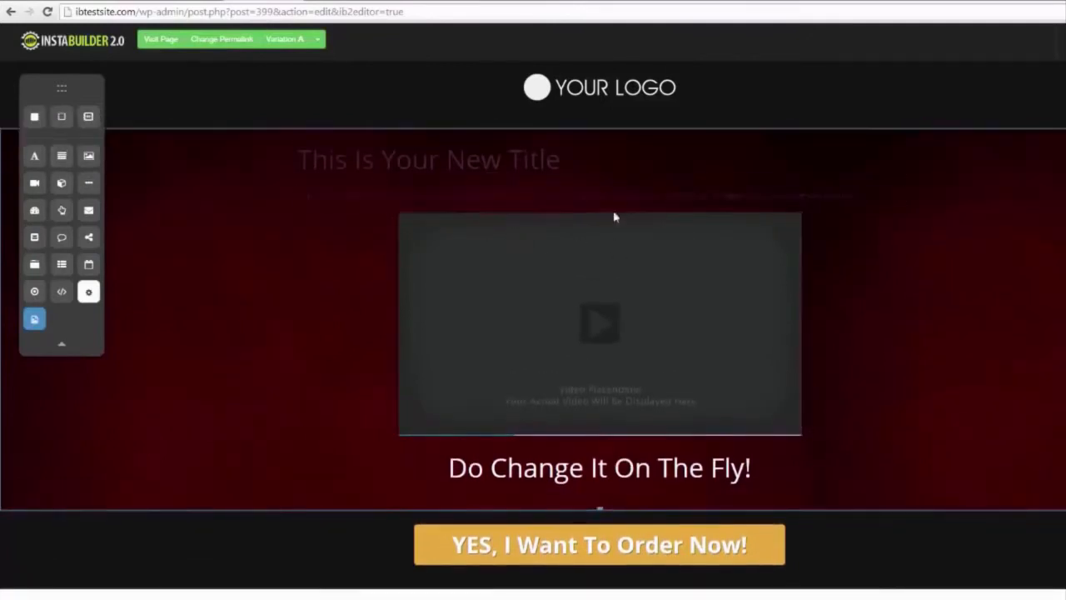
{"action": "left_click_drag", "start_coordinate": [83, 159], "coordinate": [528, 254]}
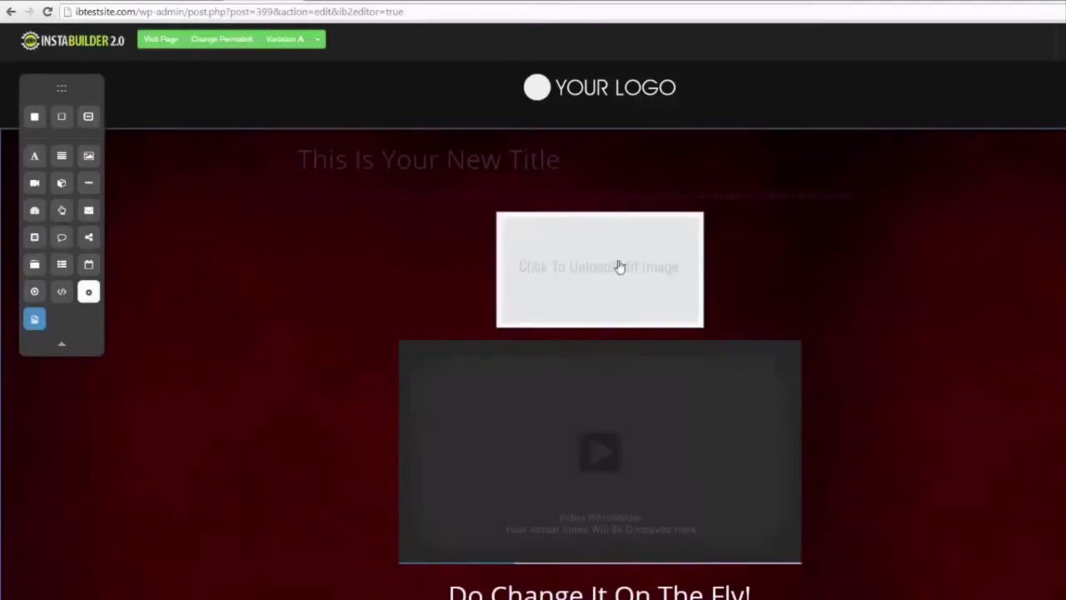
{"action": "mouse_move", "coordinate": [614, 267]}
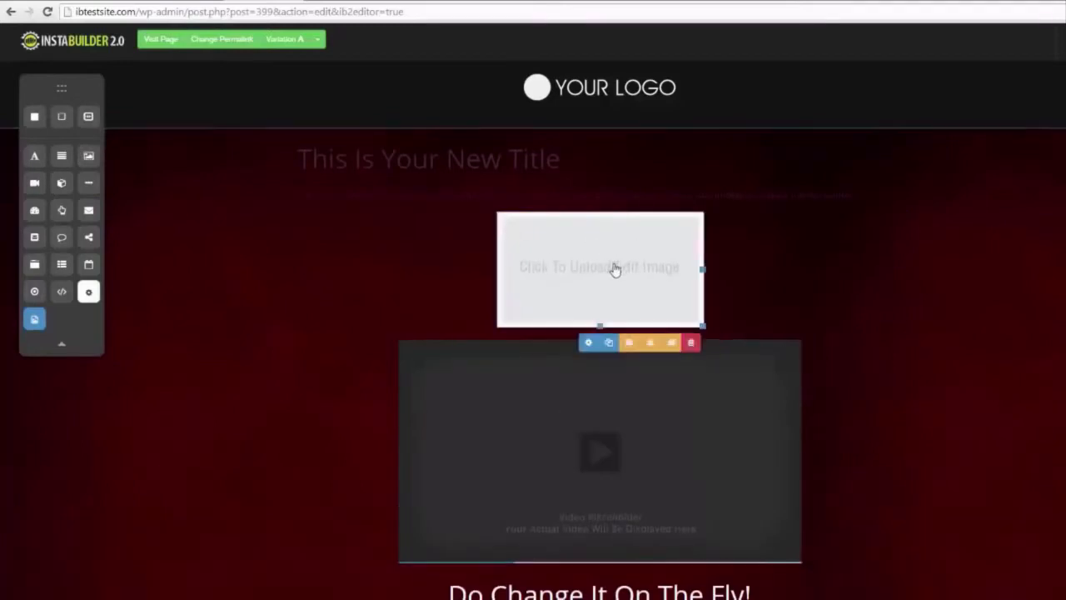
- Look over the image element's settings and delete the image element above the video placeholder
{"action": "left_click", "coordinate": [587, 343]}
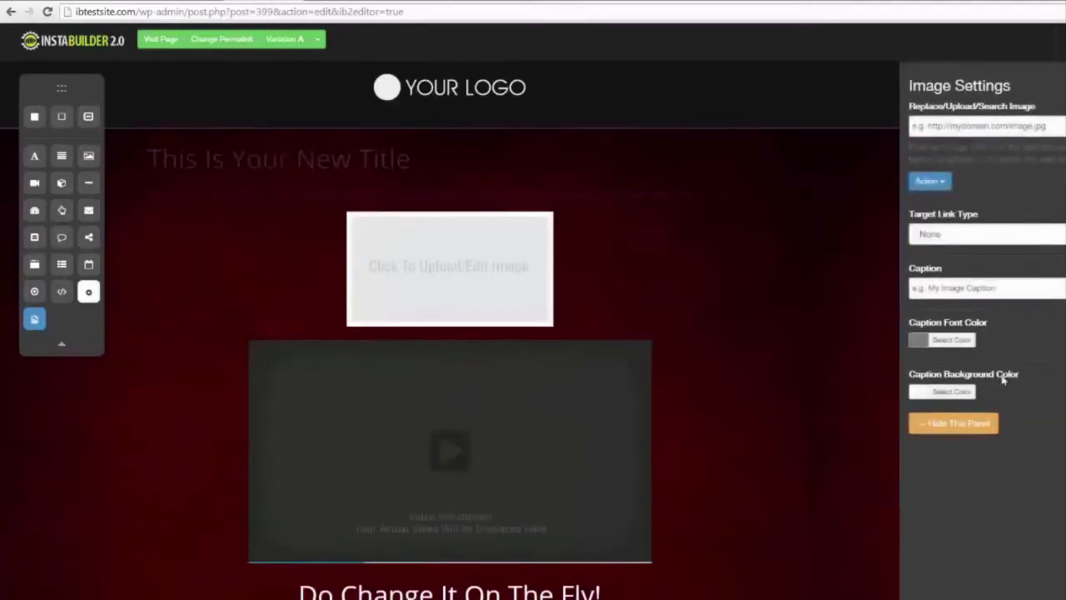
{"action": "left_click", "coordinate": [1065, 86]}
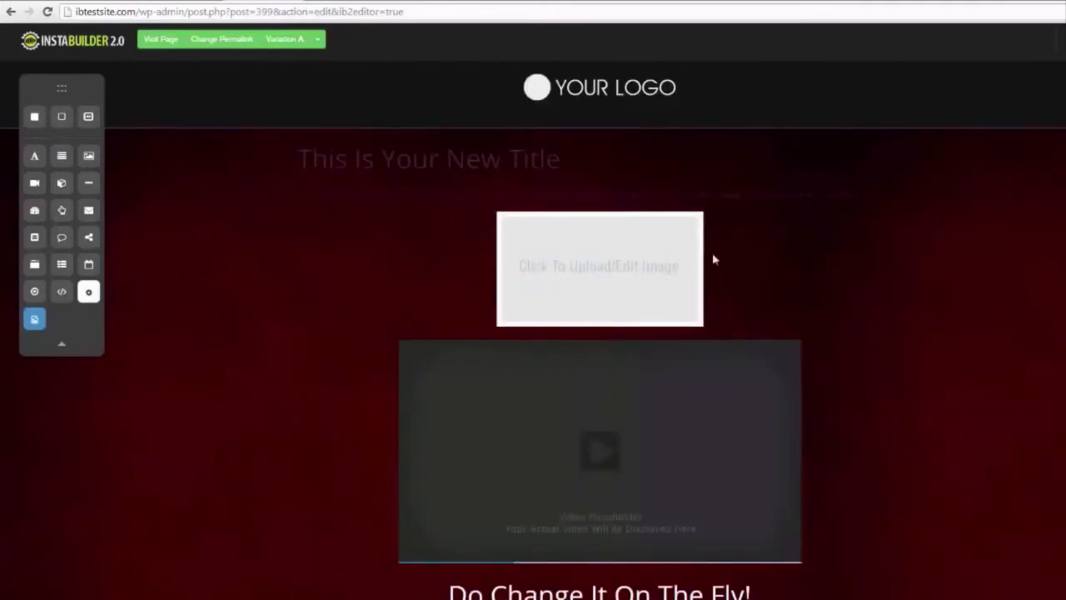
{"action": "mouse_move", "coordinate": [703, 269]}
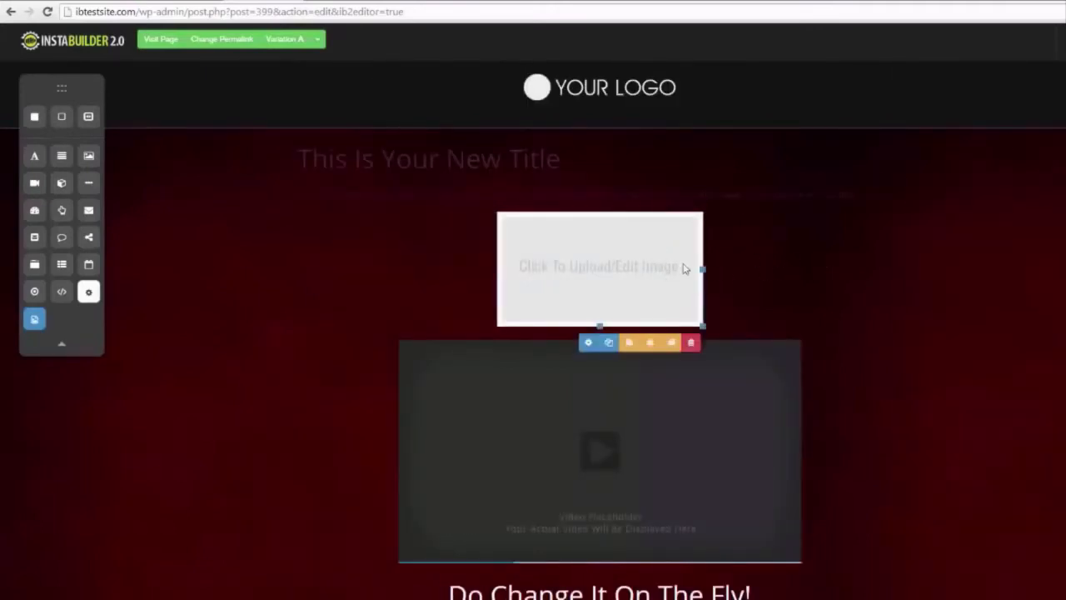
{"action": "left_click", "coordinate": [689, 344]}
{"action": "left_click", "coordinate": [632, 92]}
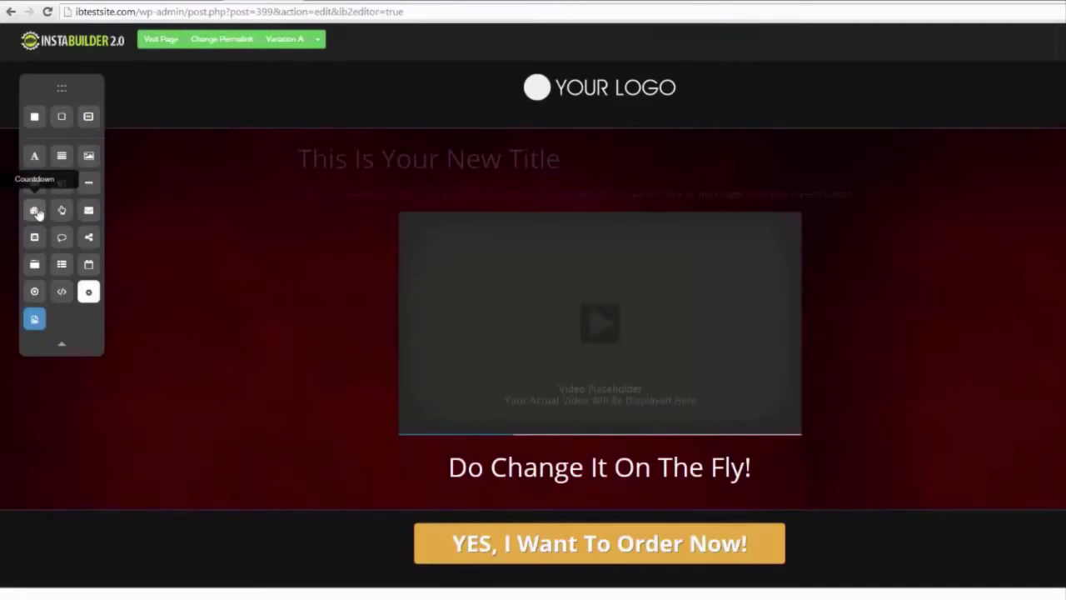
- Add a countdown directly below the new title and inspect its countdown type, date, time and timezone options
{"action": "left_click_drag", "start_coordinate": [34, 211], "coordinate": [554, 183]}
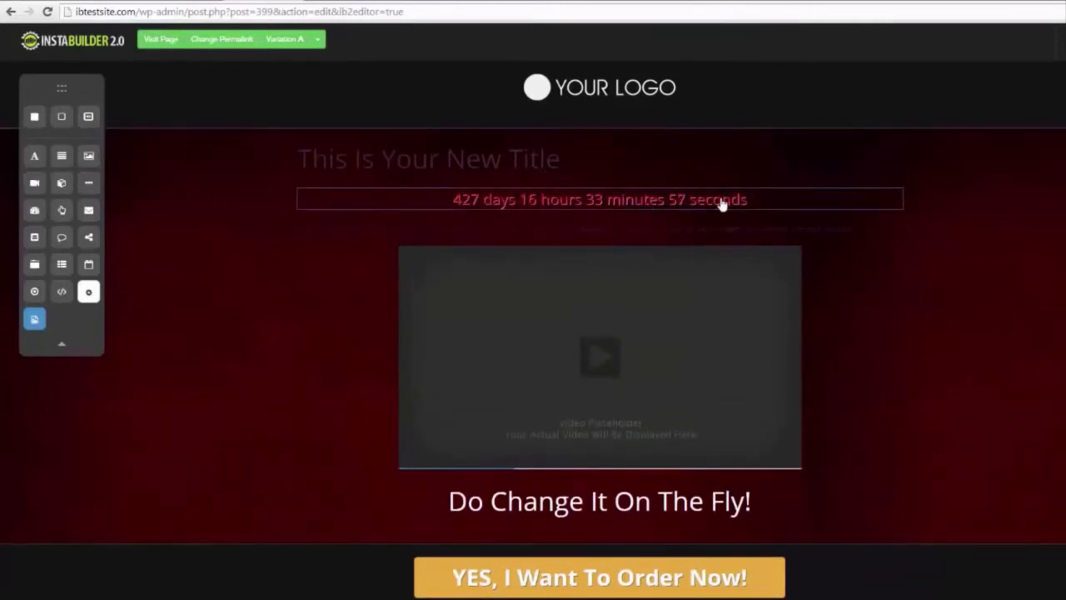
{"action": "left_click", "coordinate": [784, 214]}
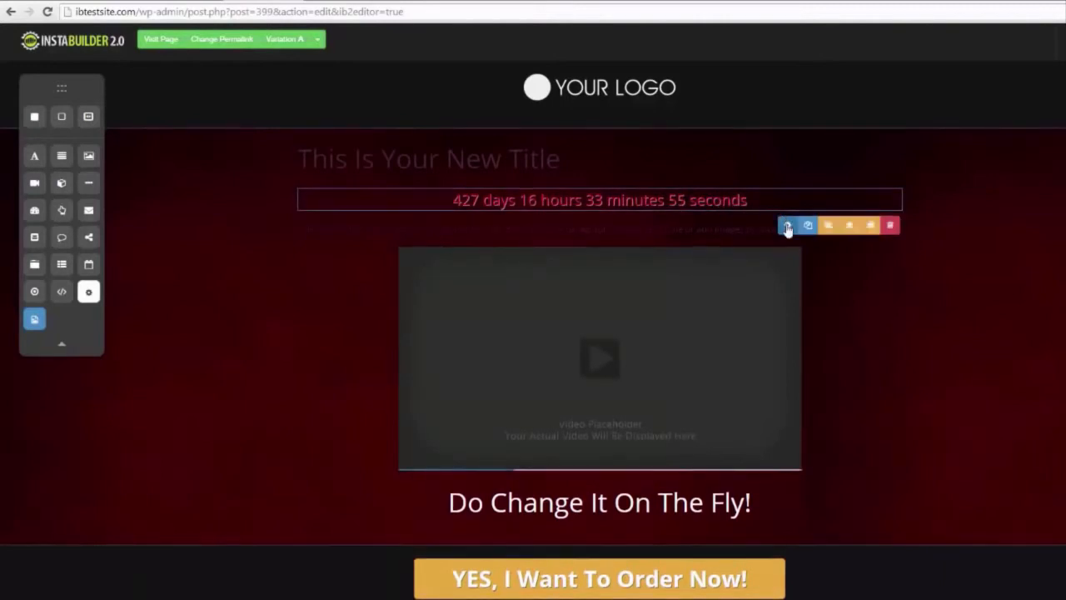
{"action": "left_click", "coordinate": [787, 224]}
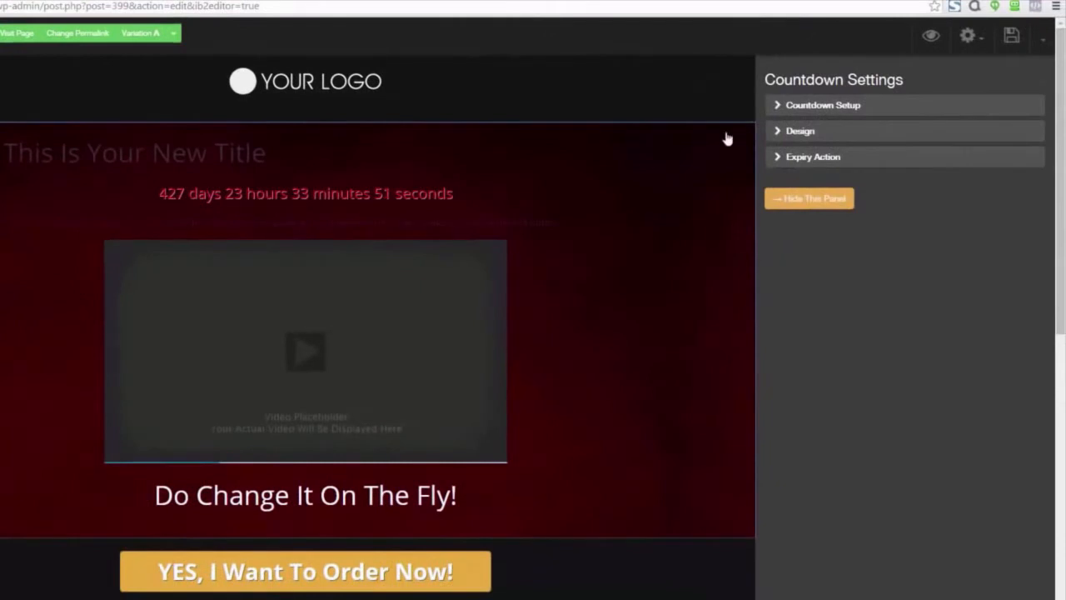
{"action": "left_click", "coordinate": [775, 105]}
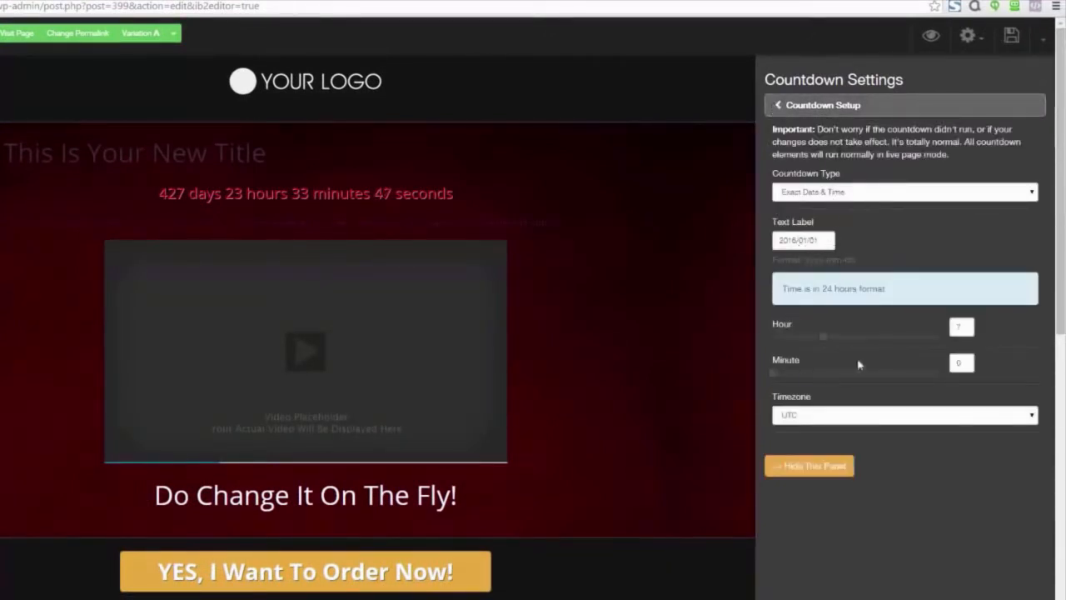
{"action": "left_click", "coordinate": [779, 108]}
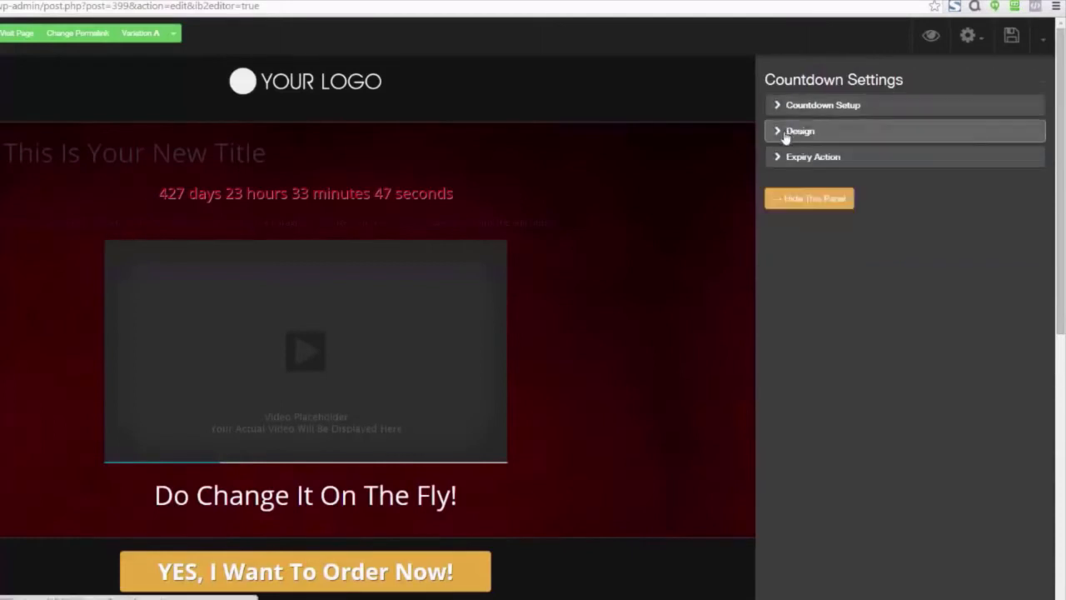
- Try the countdown styles Fancy Text, Flat Box and Glossy Box, ending with Circular
{"action": "left_click", "coordinate": [780, 132]}
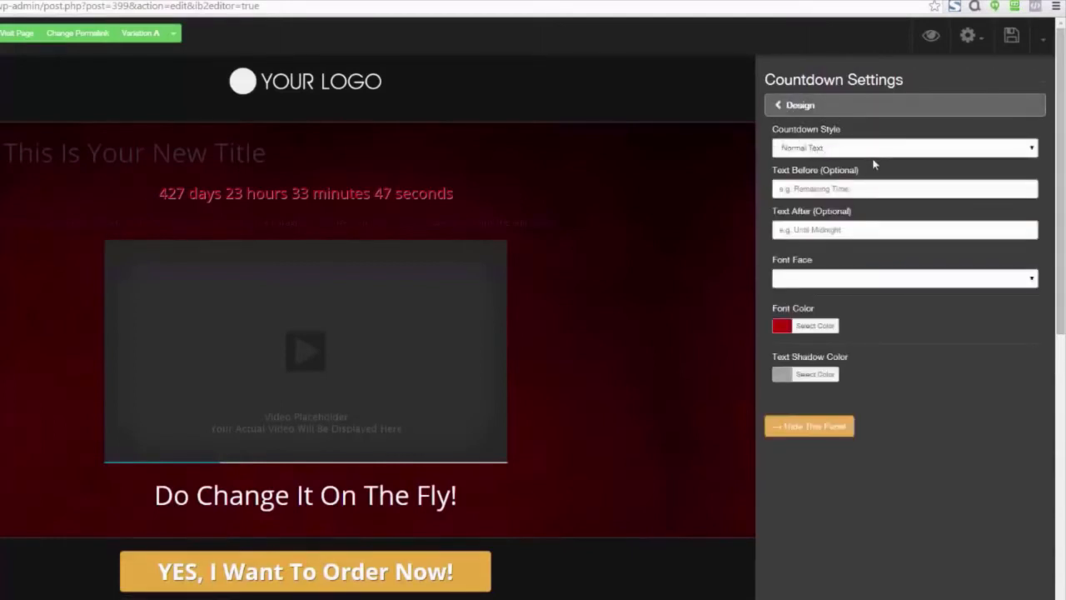
{"action": "left_click", "coordinate": [1027, 149]}
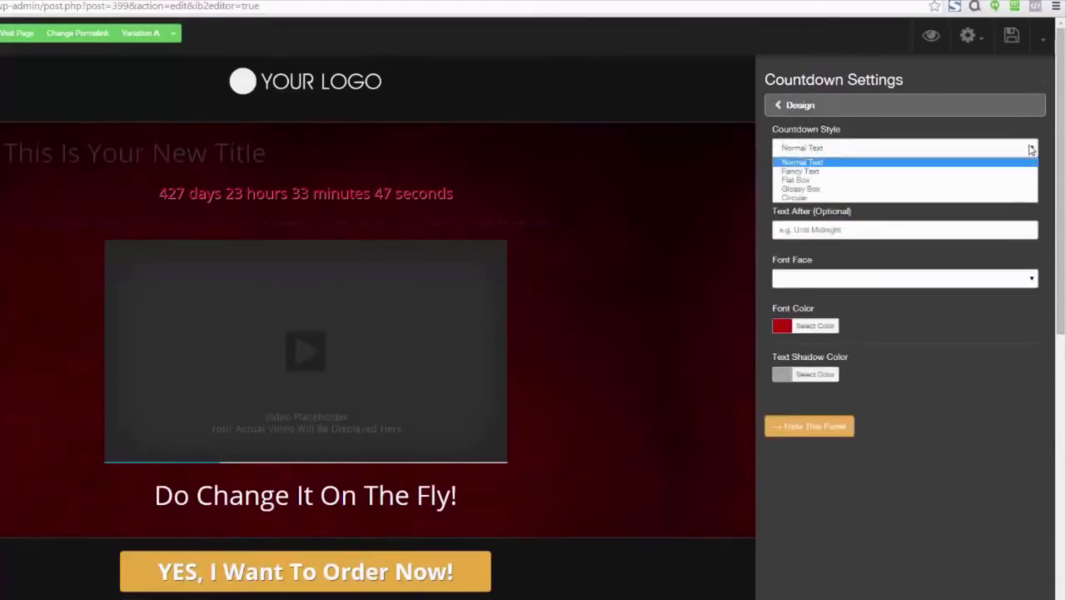
{"action": "left_click", "coordinate": [843, 171]}
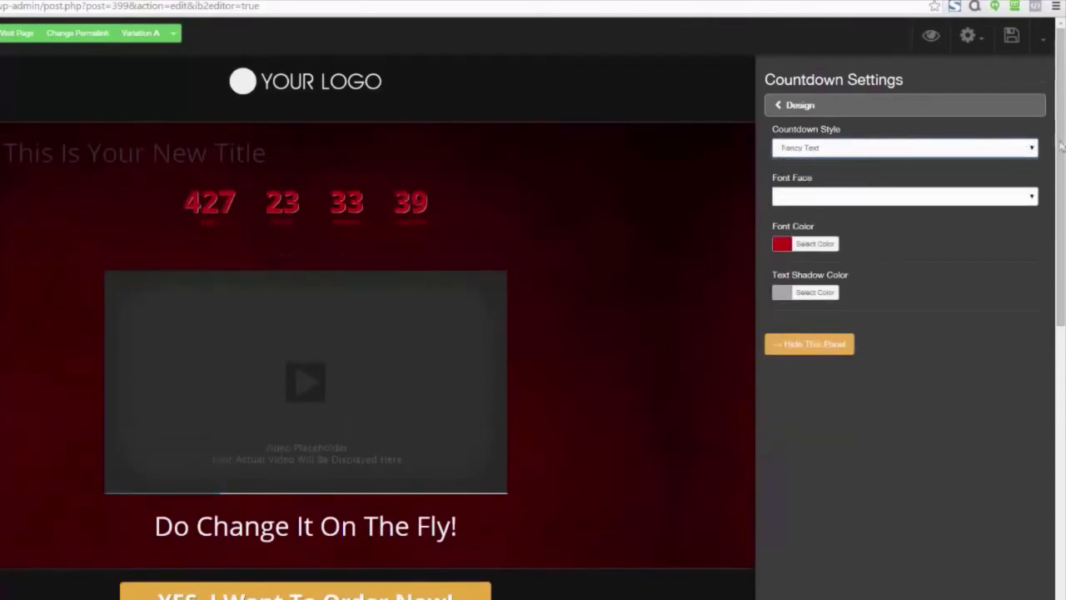
{"action": "left_click", "coordinate": [1028, 148]}
{"action": "left_click", "coordinate": [921, 183]}
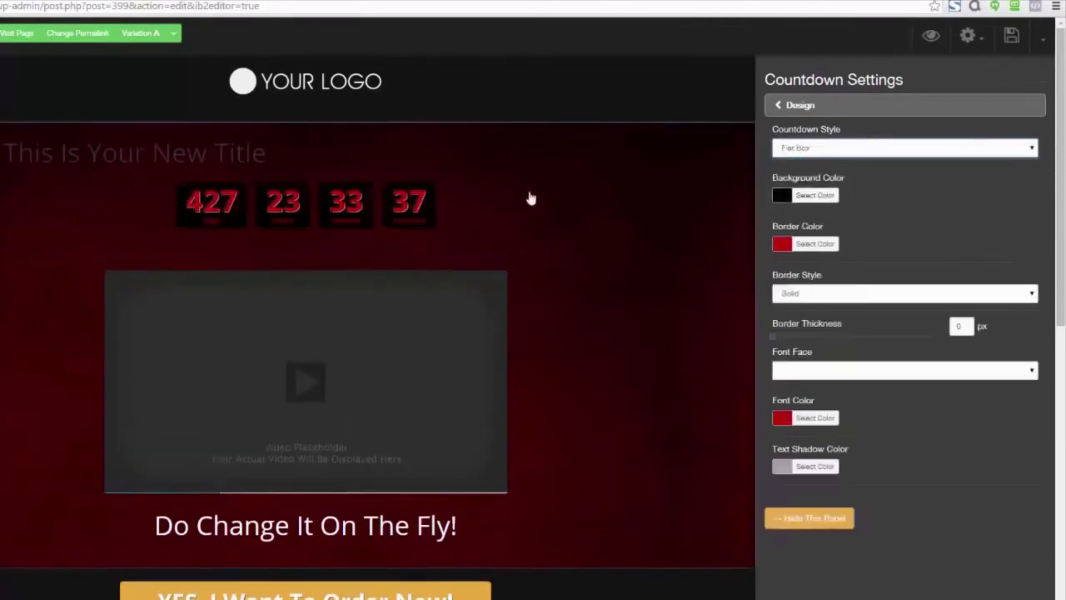
{"action": "left_click", "coordinate": [1006, 150]}
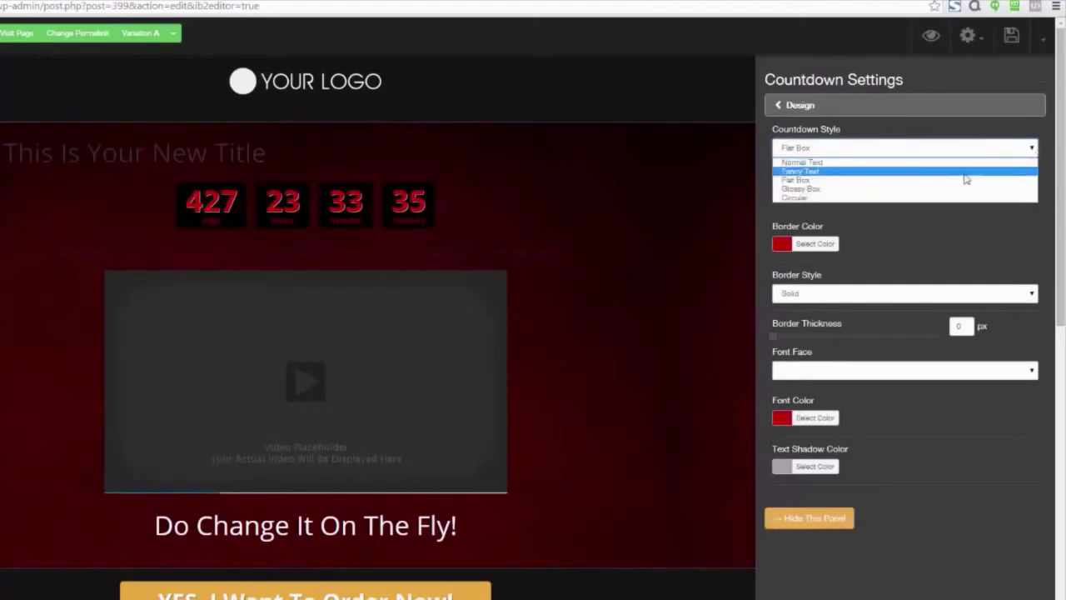
{"action": "left_click", "coordinate": [948, 189]}
{"action": "left_click", "coordinate": [1032, 148]}
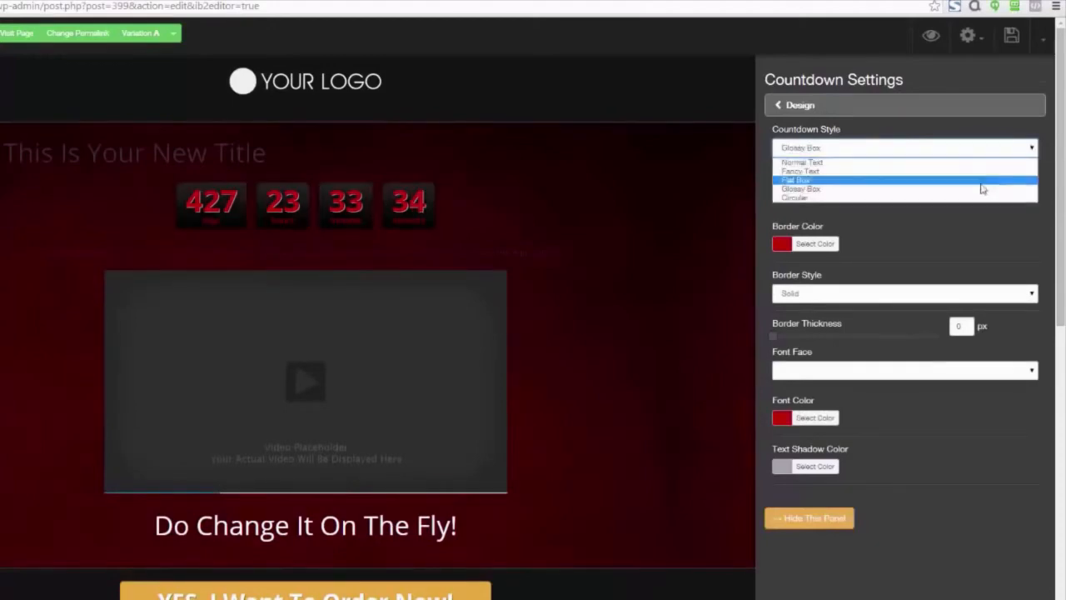
{"action": "left_click", "coordinate": [975, 200]}
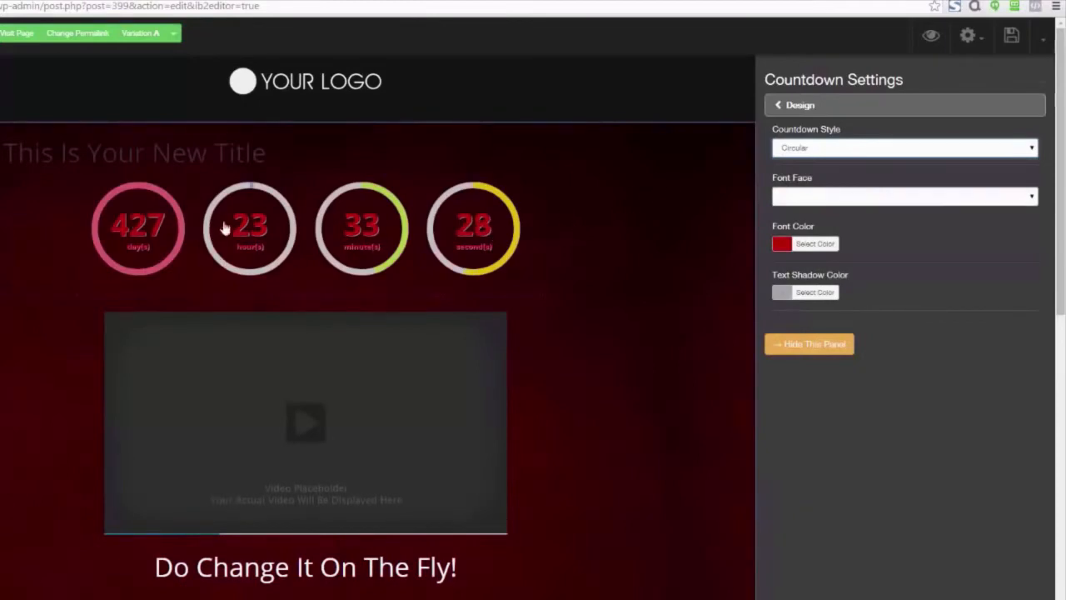
- Set the countdown's font colour to #f9f9f9 and its style to Flat Box
{"action": "left_click", "coordinate": [781, 243]}
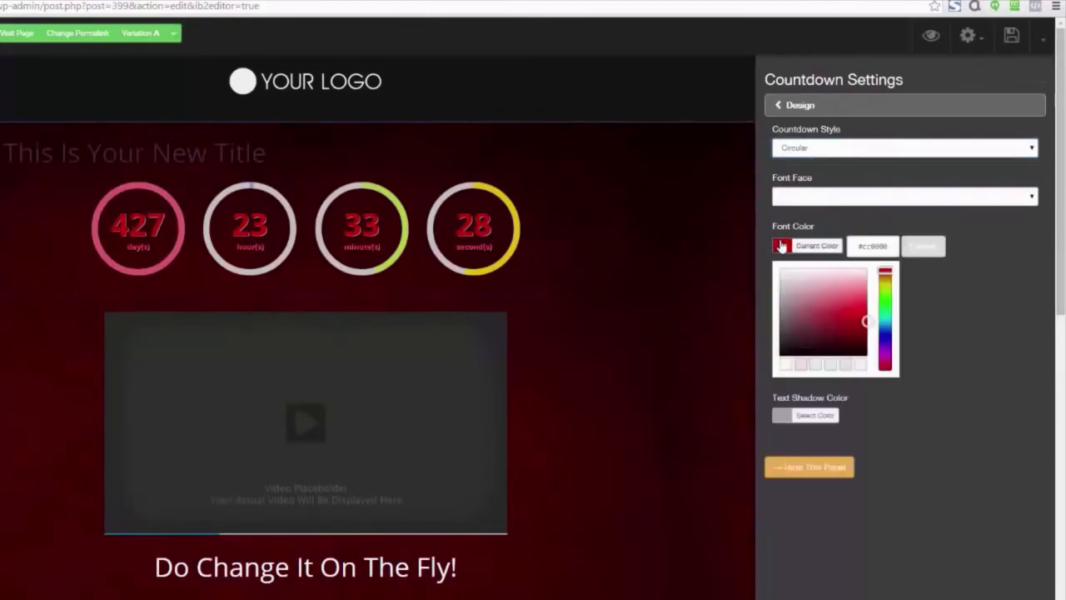
{"action": "left_click", "coordinate": [779, 271]}
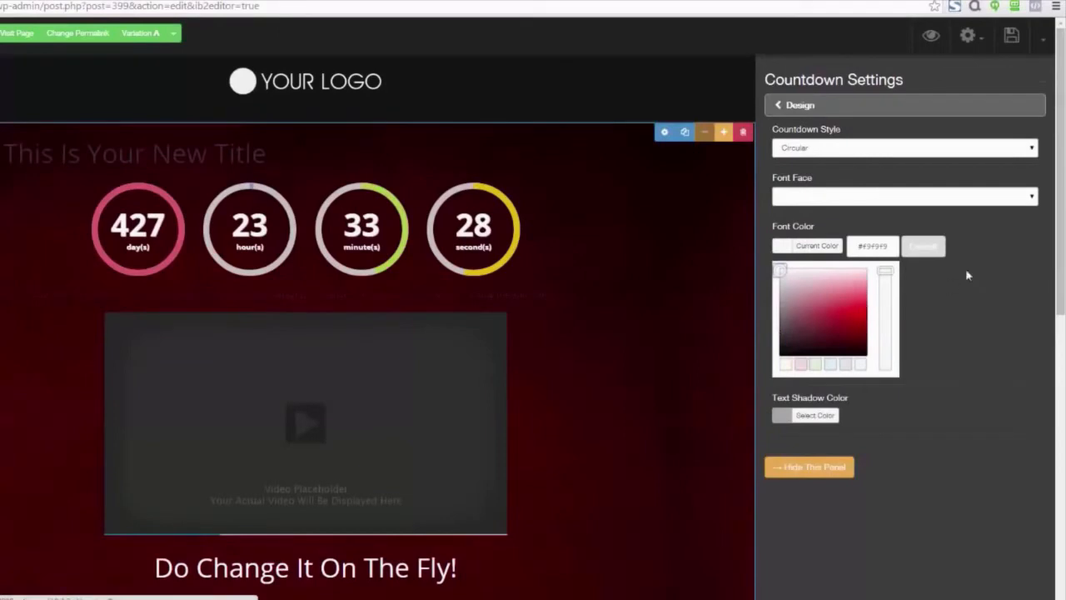
{"action": "left_click", "coordinate": [1032, 149]}
{"action": "left_click", "coordinate": [909, 183]}
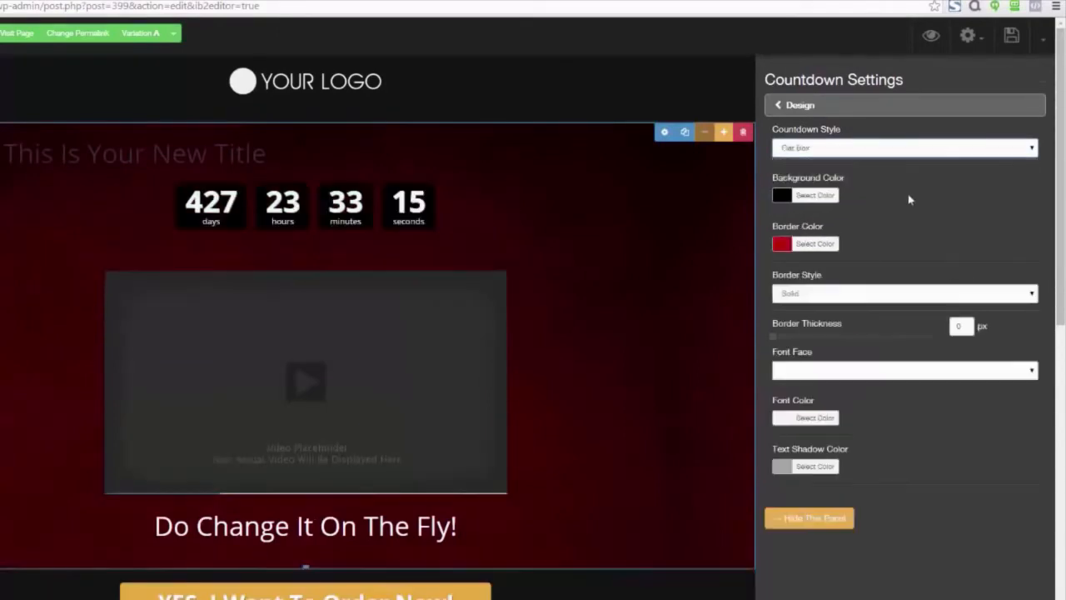
- Change the background colour of the countdown boxes to a very dark red
{"action": "left_click", "coordinate": [785, 199]}
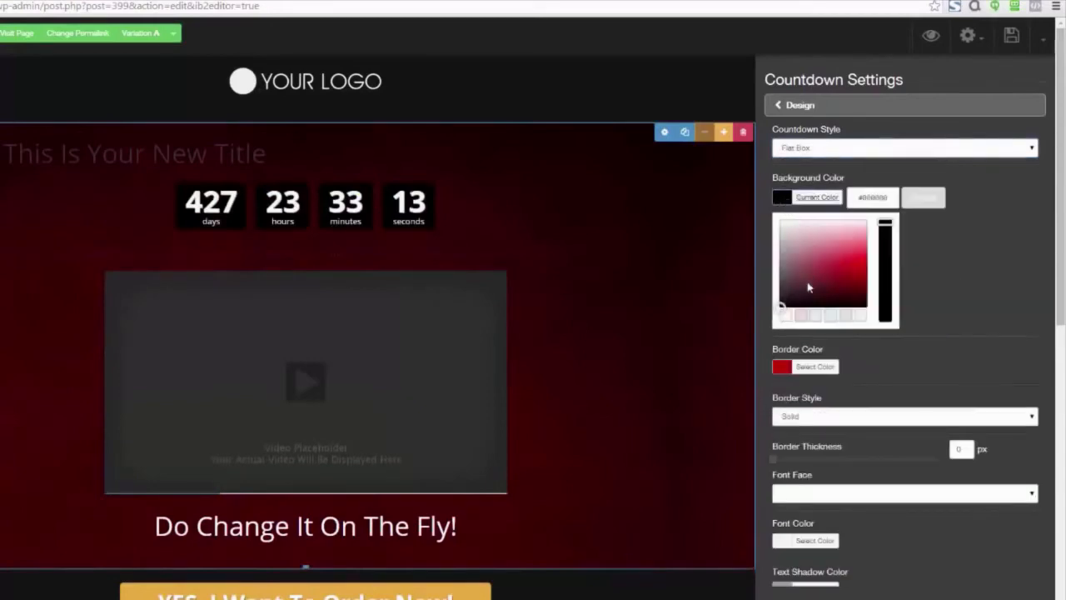
{"action": "mouse_move", "coordinate": [808, 285]}
{"action": "left_mouse_down"}
{"action": "mouse_move", "coordinate": [847, 253]}
{"action": "mouse_move", "coordinate": [859, 265]}
{"action": "mouse_move", "coordinate": [800, 271]}
{"action": "mouse_move", "coordinate": [857, 250]}
{"action": "mouse_move", "coordinate": [843, 269]}
{"action": "mouse_move", "coordinate": [864, 291]}
{"action": "mouse_move", "coordinate": [850, 238]}
{"action": "mouse_move", "coordinate": [836, 271]}
{"action": "mouse_move", "coordinate": [867, 321]}
{"action": "left_mouse_up"}
{"action": "left_click", "coordinate": [984, 290]}
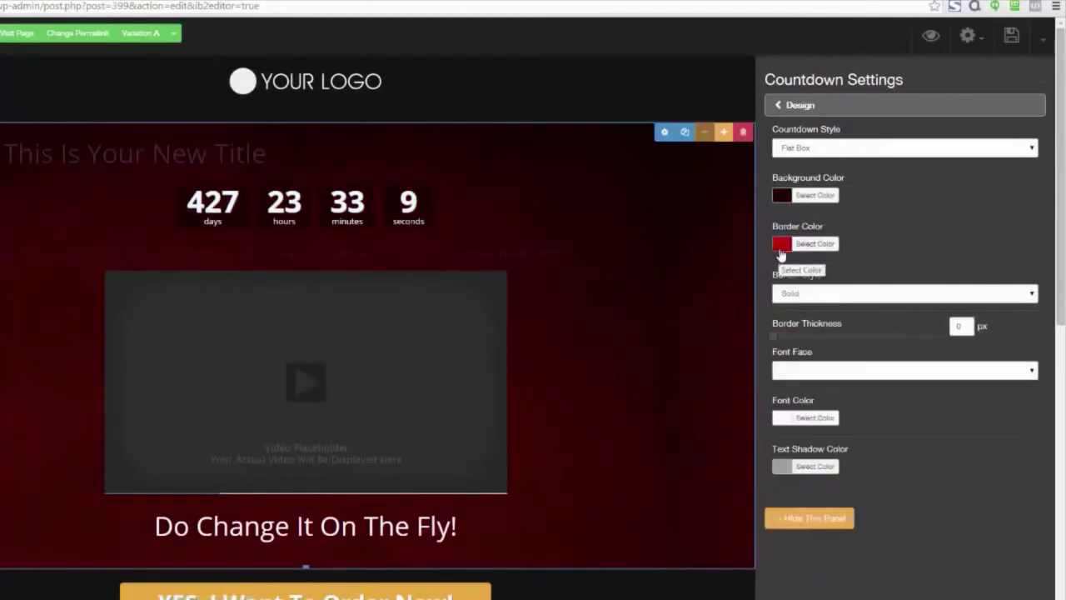
- Examine the action types available for when the countdown expires
{"action": "left_click", "coordinate": [778, 108]}
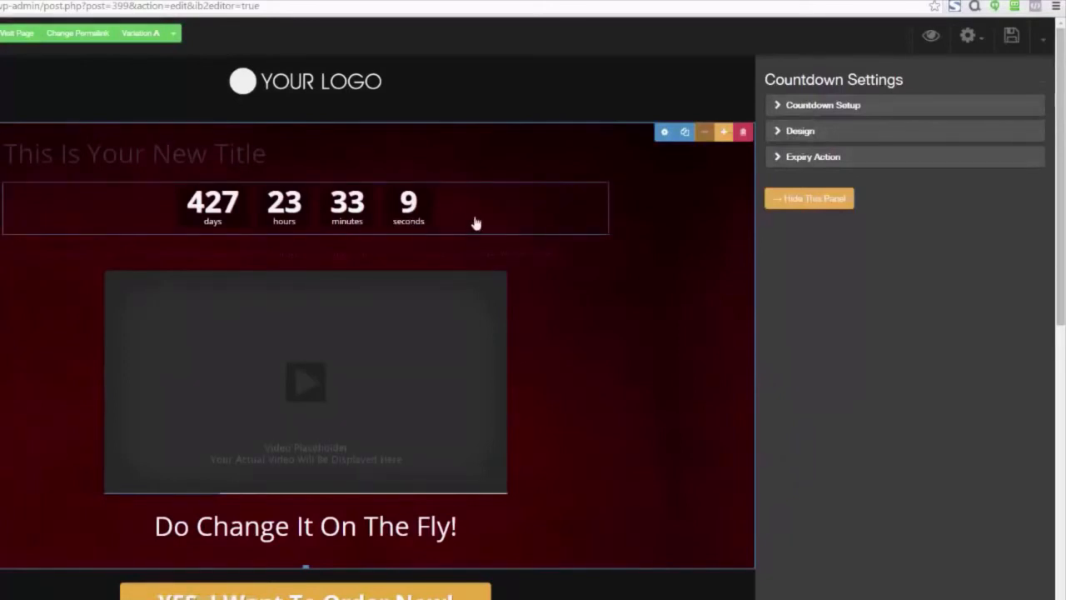
{"action": "left_click", "coordinate": [775, 163]}
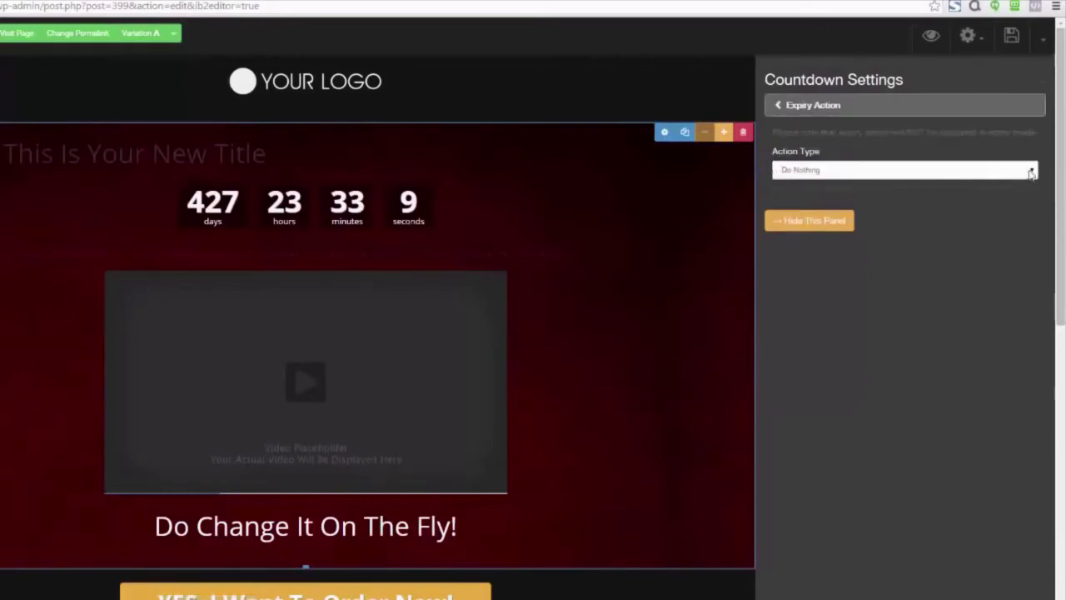
{"action": "left_click", "coordinate": [1031, 172]}
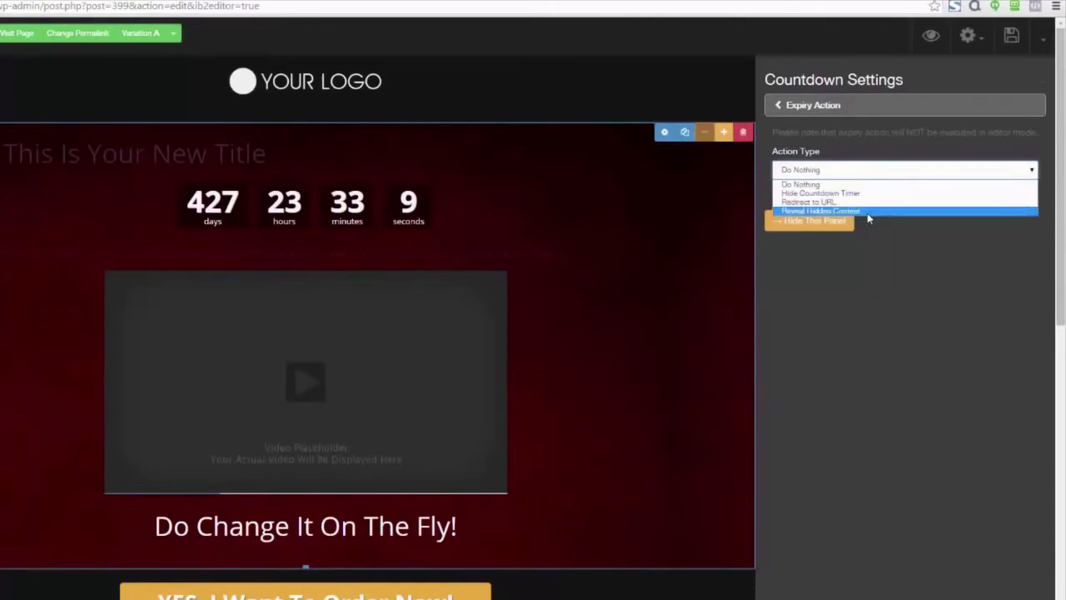
{"action": "left_click", "coordinate": [872, 258]}
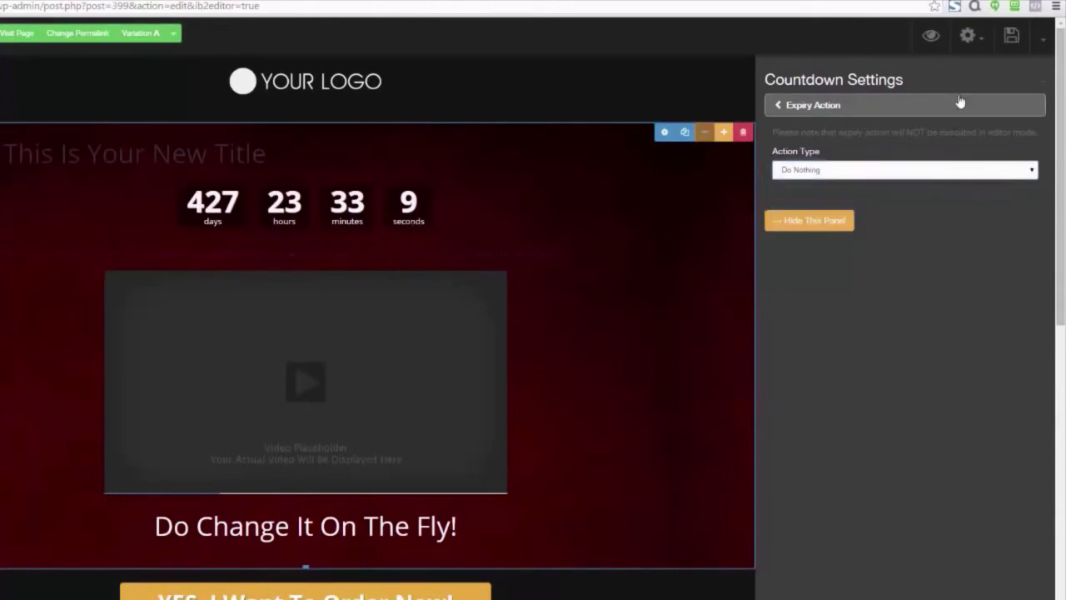
- Close the countdown's settings and delete the countdown element
{"action": "left_click", "coordinate": [1040, 85]}
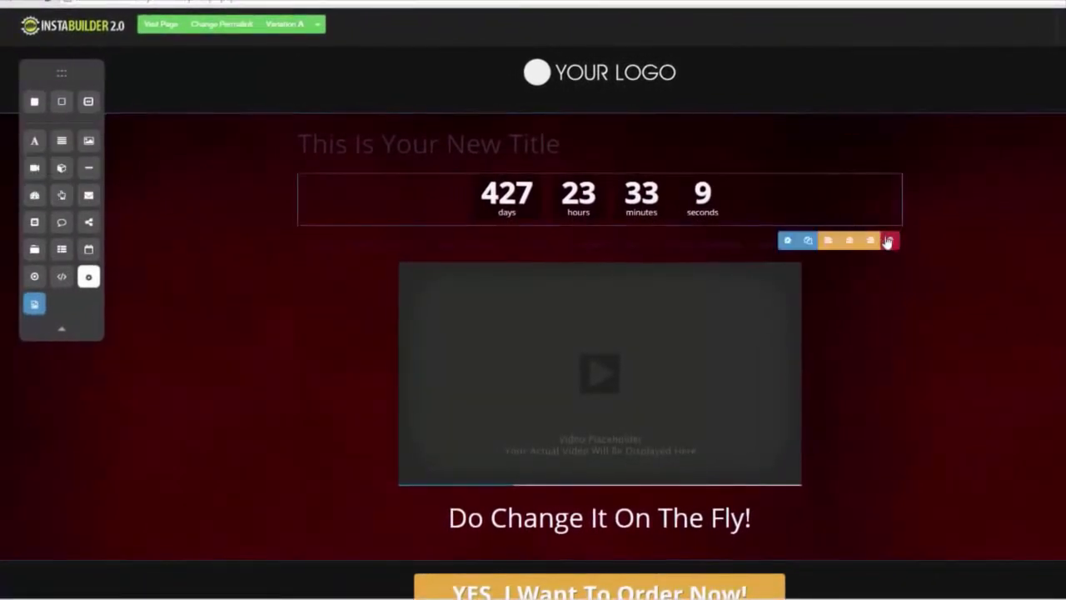
{"action": "left_click", "coordinate": [888, 241]}
{"action": "left_click", "coordinate": [630, 75]}
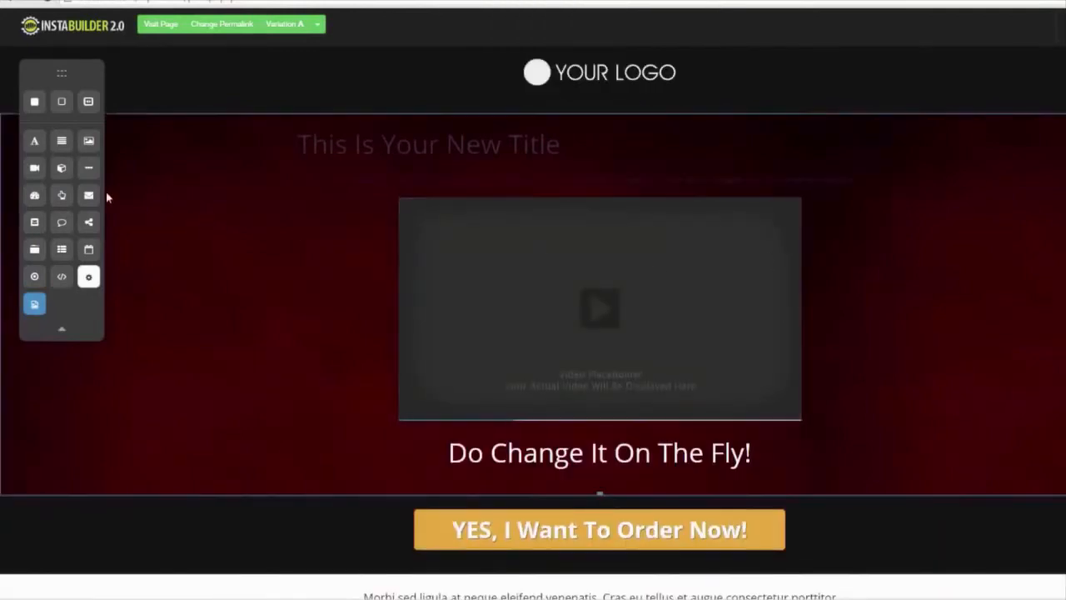
- Add a button directly below the new title and look through its label and font settings
{"action": "left_click_drag", "start_coordinate": [63, 198], "coordinate": [524, 191]}
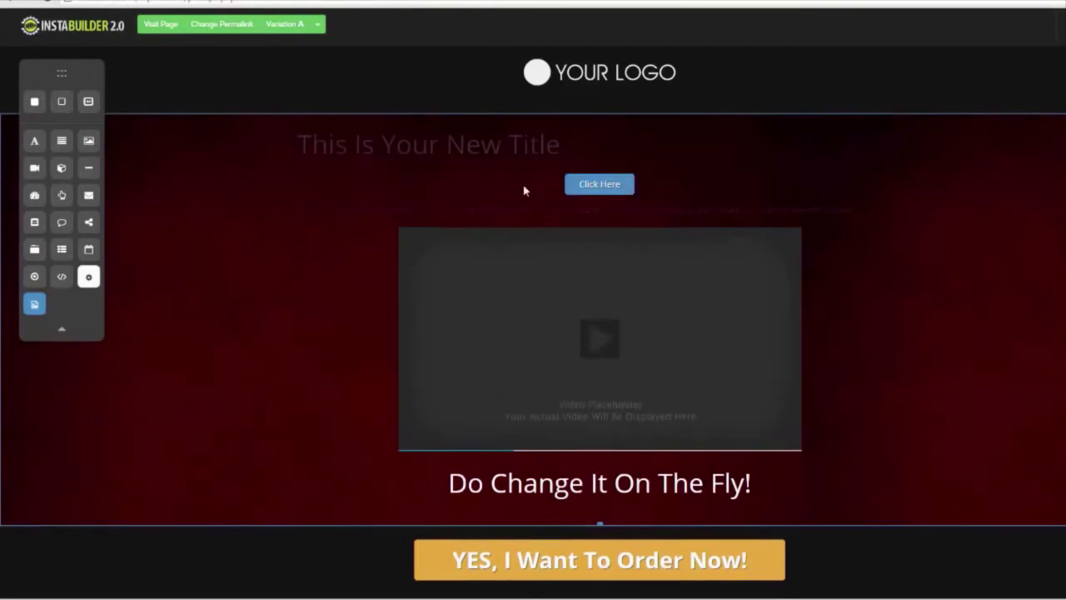
{"action": "left_click", "coordinate": [621, 192]}
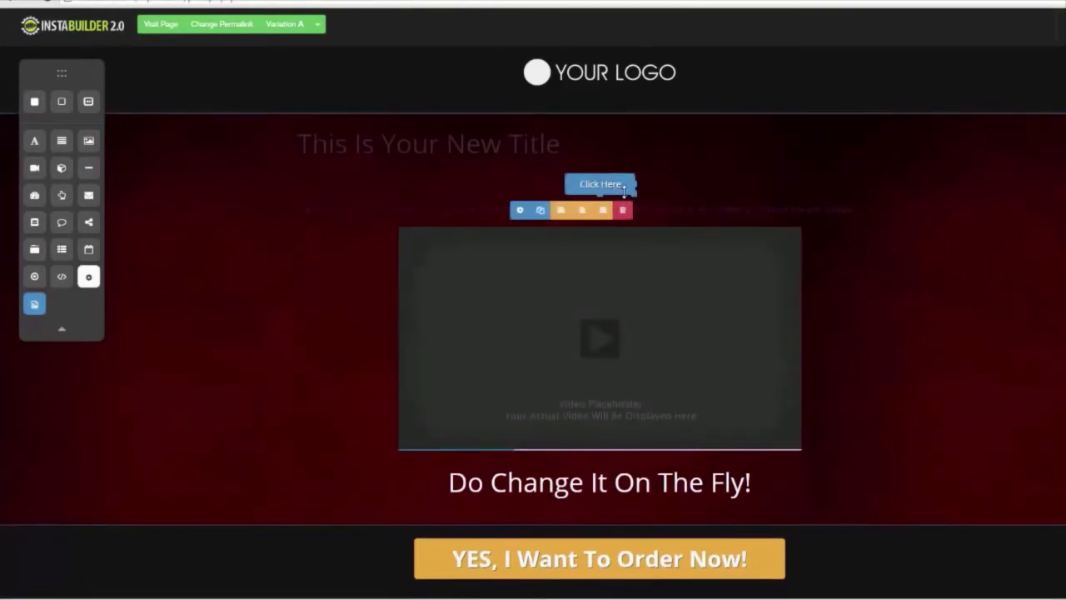
{"action": "left_click", "coordinate": [520, 210]}
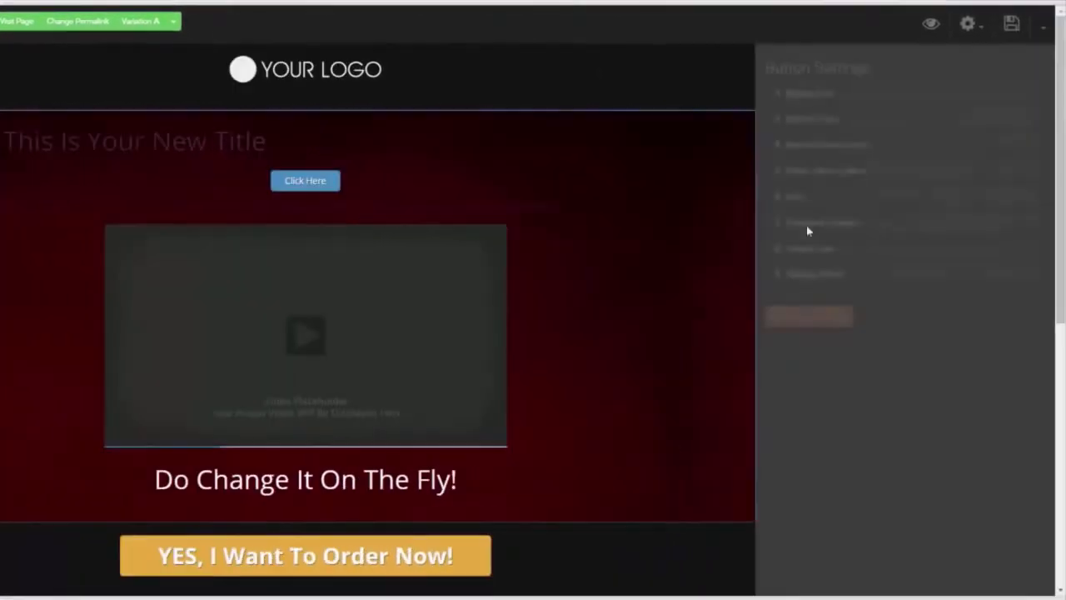
{"action": "left_click", "coordinate": [787, 94]}
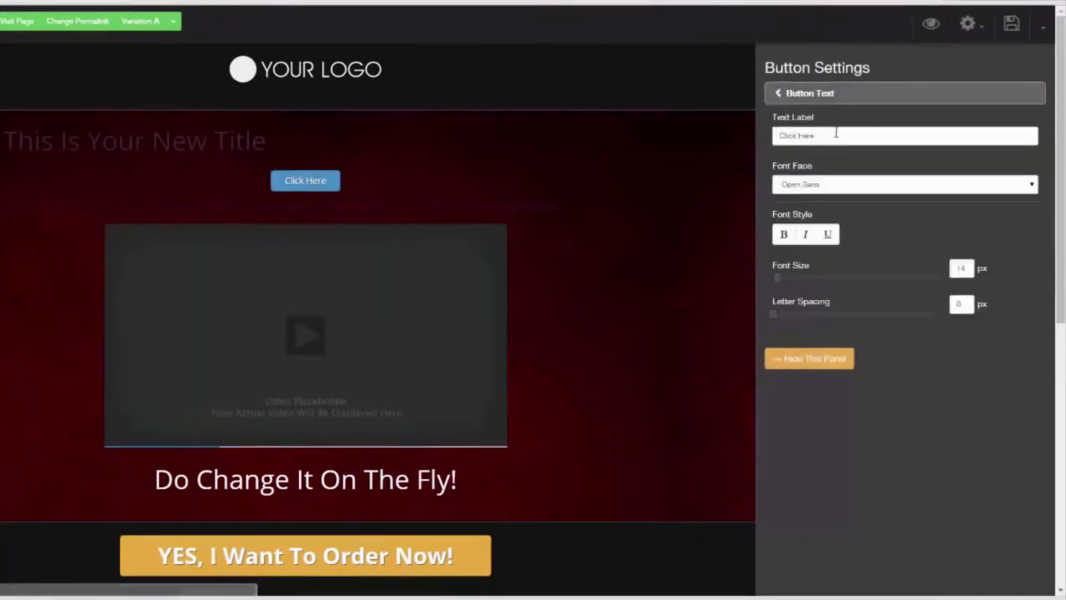
{"action": "left_click_drag", "start_coordinate": [835, 133], "coordinate": [756, 142]}
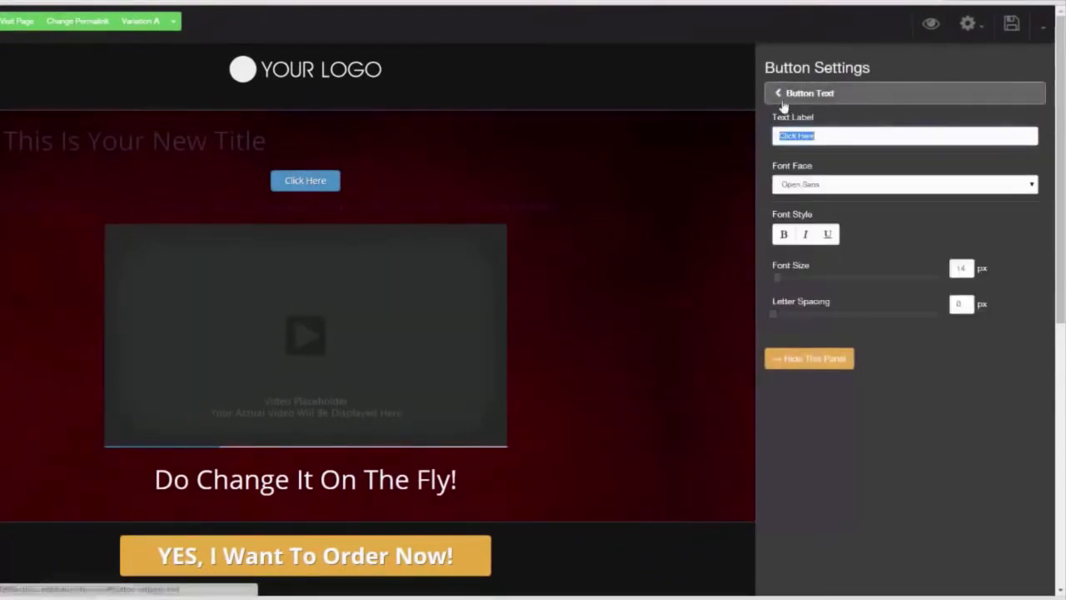
{"action": "left_click", "coordinate": [778, 96]}
- Try the Glossy style on the new button and switch it back to Flat
{"action": "left_click", "coordinate": [774, 119]}
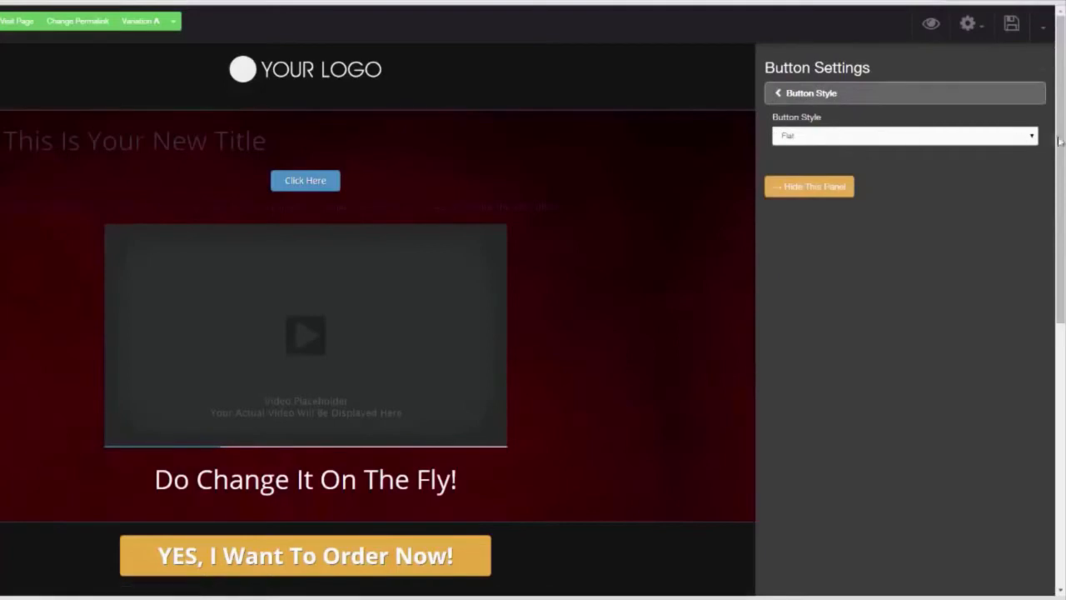
{"action": "left_click", "coordinate": [1023, 136]}
{"action": "left_click", "coordinate": [1004, 158]}
{"action": "left_click", "coordinate": [992, 136]}
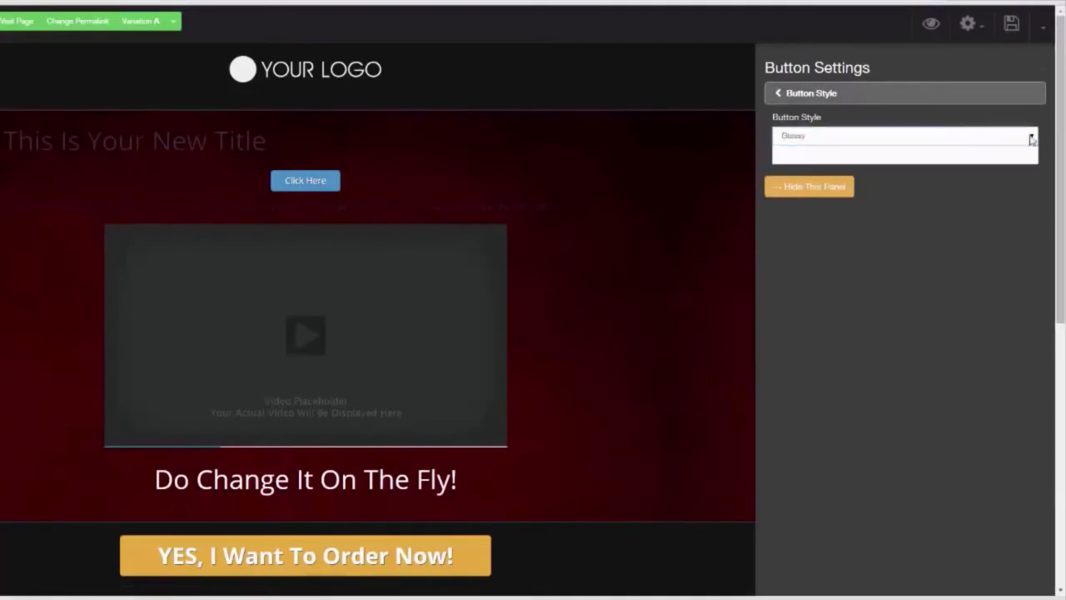
{"action": "left_click", "coordinate": [979, 150]}
{"action": "left_click", "coordinate": [833, 96]}
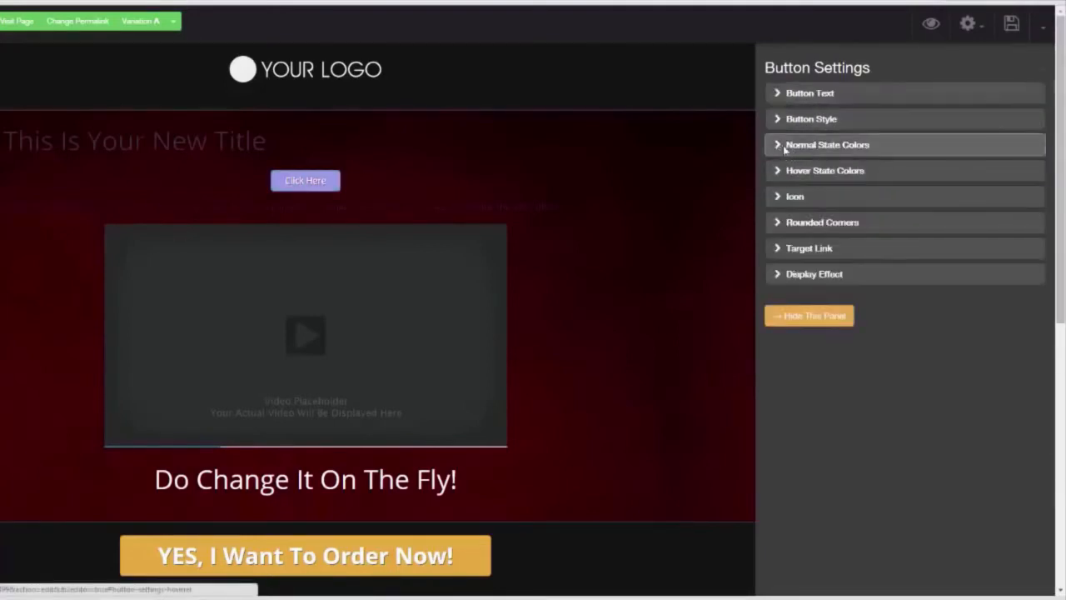
- Set the new button's normal state color to dark blue
{"action": "left_click", "coordinate": [776, 145]}
{"action": "left_click", "coordinate": [781, 136]}
{"action": "mouse_move", "coordinate": [845, 178]}
{"action": "left_mouse_down"}
{"action": "mouse_move", "coordinate": [853, 198]}
{"action": "mouse_move", "coordinate": [817, 174]}
{"action": "mouse_move", "coordinate": [852, 226]}
{"action": "mouse_move", "coordinate": [845, 208]}
{"action": "left_mouse_up"}
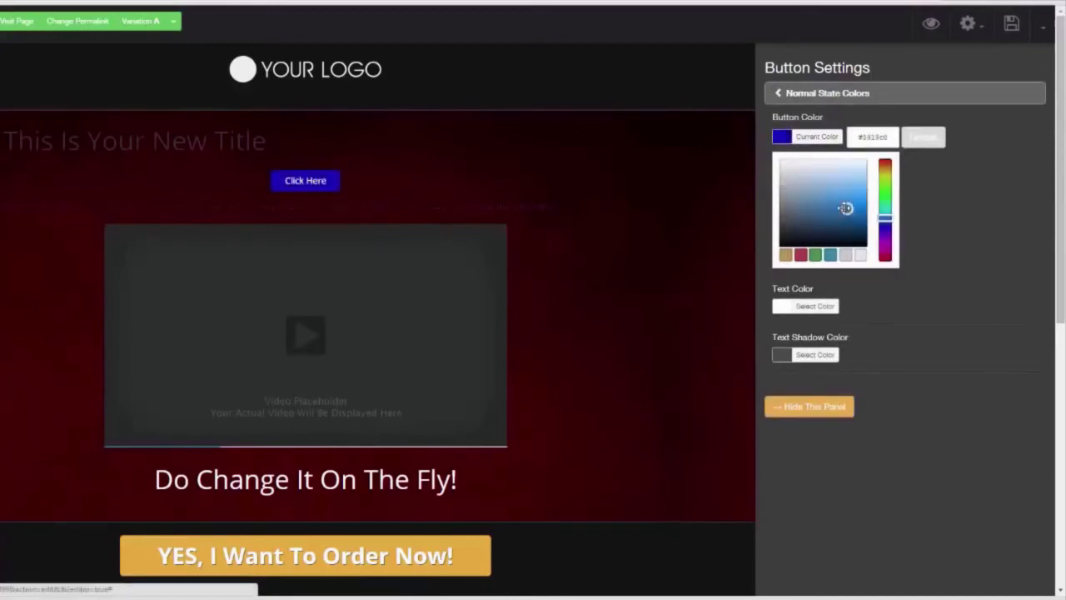
{"action": "left_click", "coordinate": [959, 199]}
{"action": "left_click", "coordinate": [784, 95]}
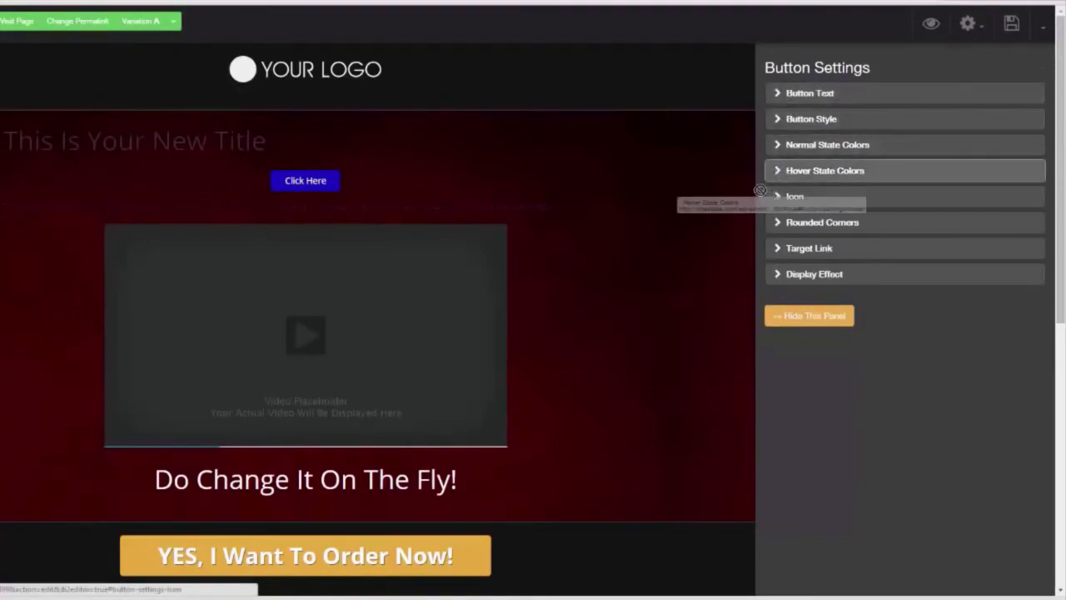
- Set the new button's hover state color to light orange
{"action": "left_click", "coordinate": [778, 171]}
{"action": "left_click", "coordinate": [783, 135]}
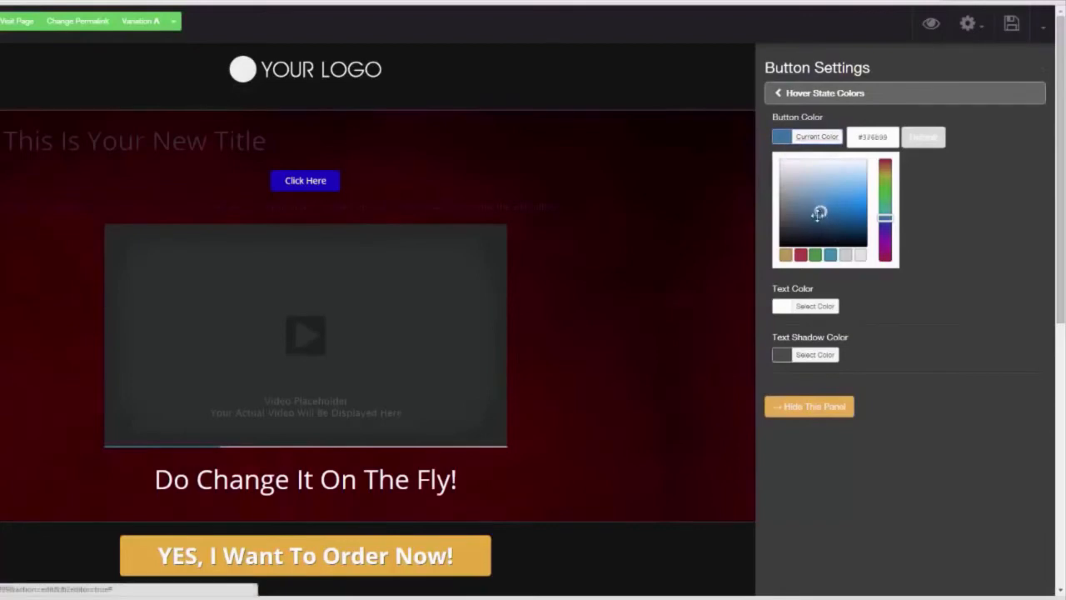
{"action": "left_click", "coordinate": [786, 254]}
{"action": "left_click", "coordinate": [856, 180]}
{"action": "left_click", "coordinate": [856, 181]}
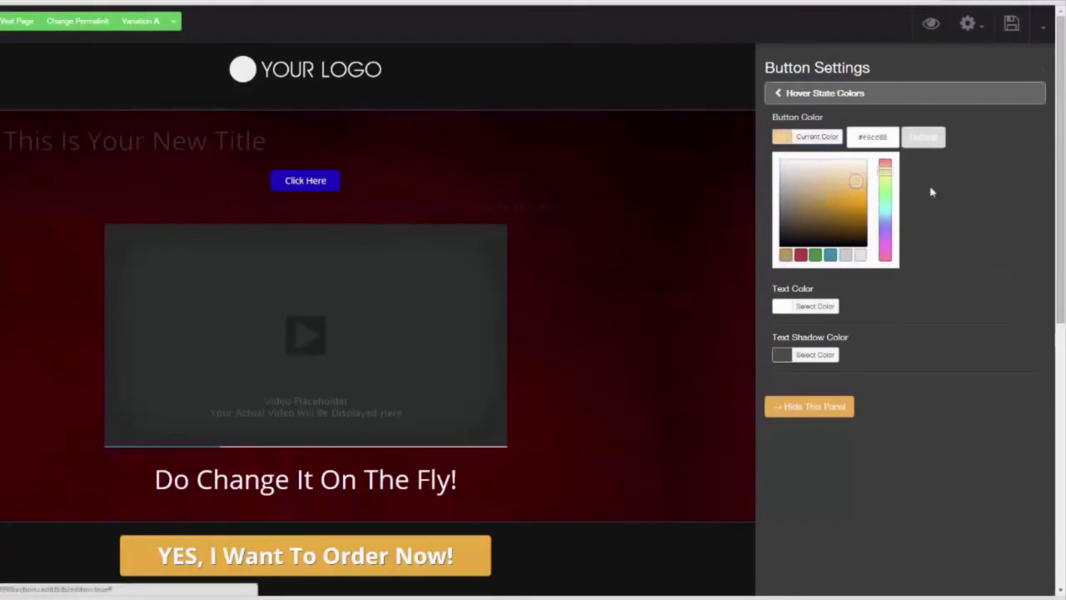
{"action": "left_click", "coordinate": [774, 94]}
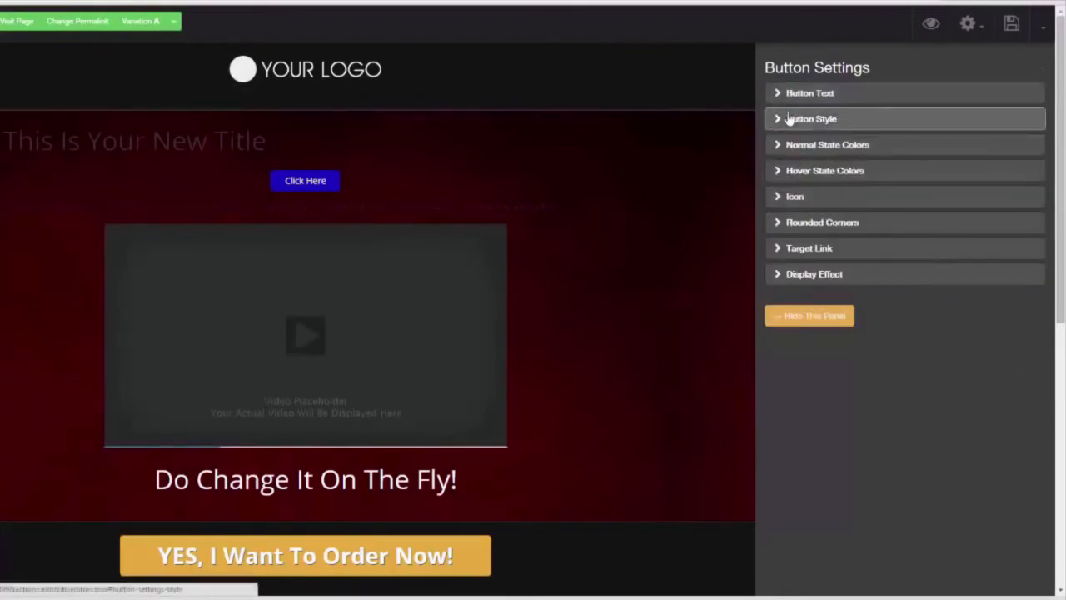
- Add a circled check mark icon before the button's text and round the button's corners to about 18 px
{"action": "left_click", "coordinate": [784, 198]}
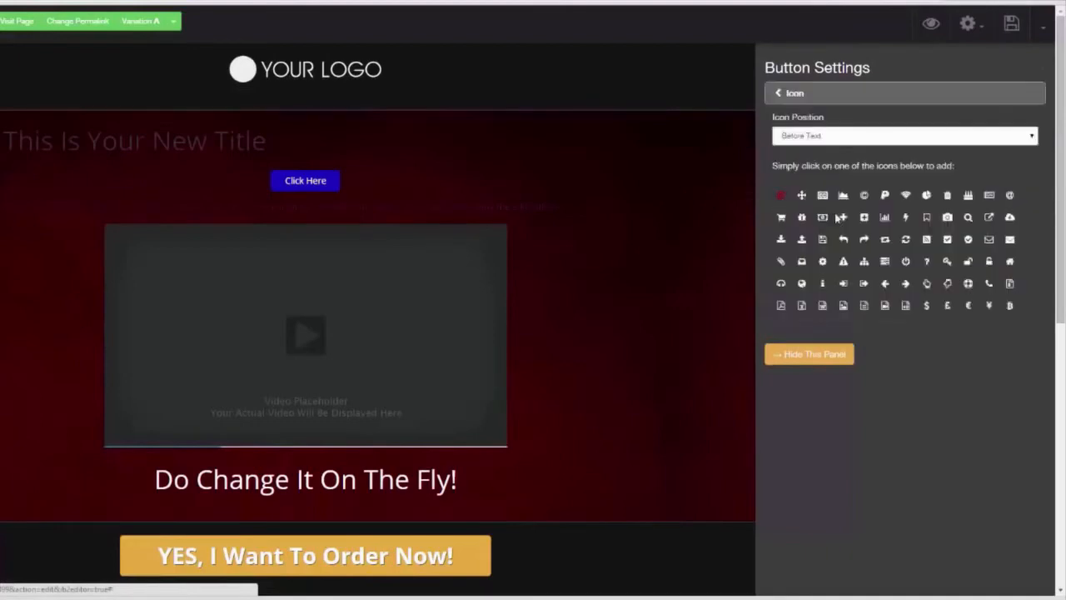
{"action": "left_click", "coordinate": [839, 216]}
{"action": "left_click", "coordinate": [910, 242]}
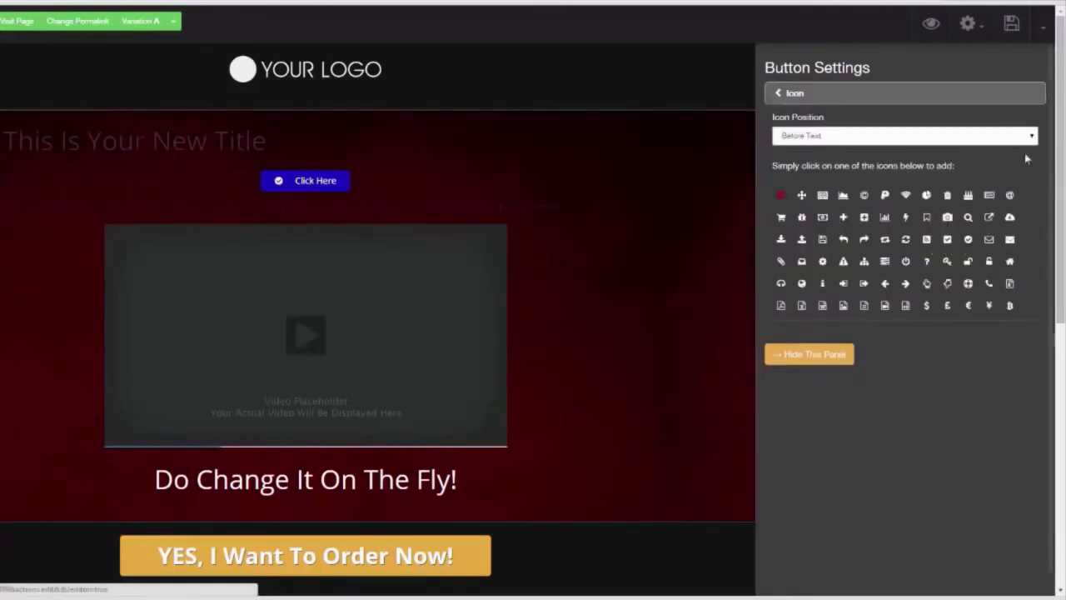
{"action": "left_click", "coordinate": [782, 94]}
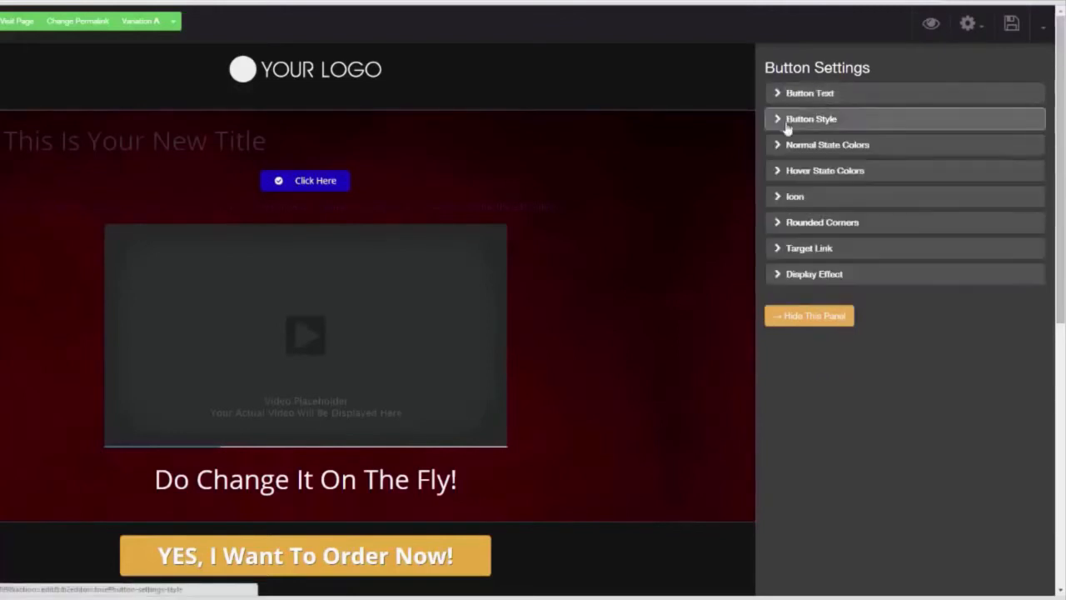
{"action": "left_click", "coordinate": [781, 221]}
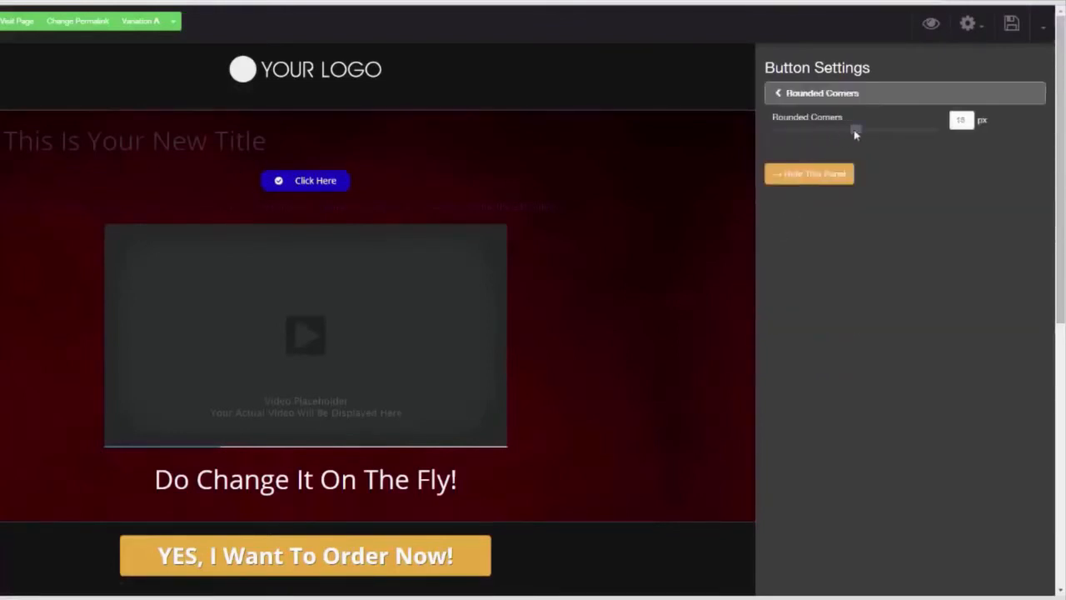
{"action": "left_click", "coordinate": [780, 93]}
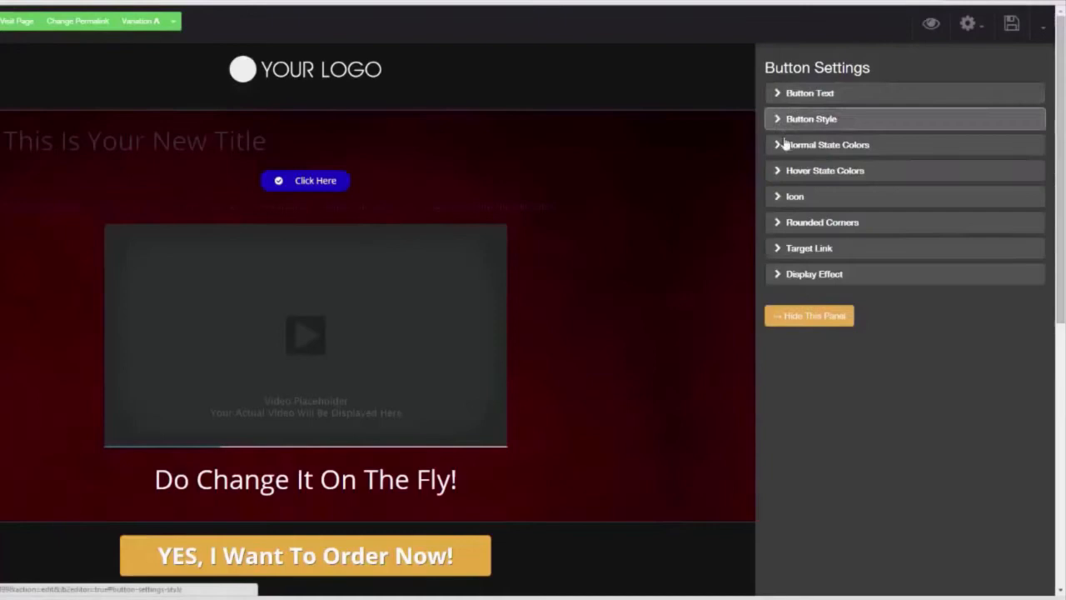
- Set the button's target link type to PopUp and open the popup for editing
{"action": "left_click", "coordinate": [781, 249]}
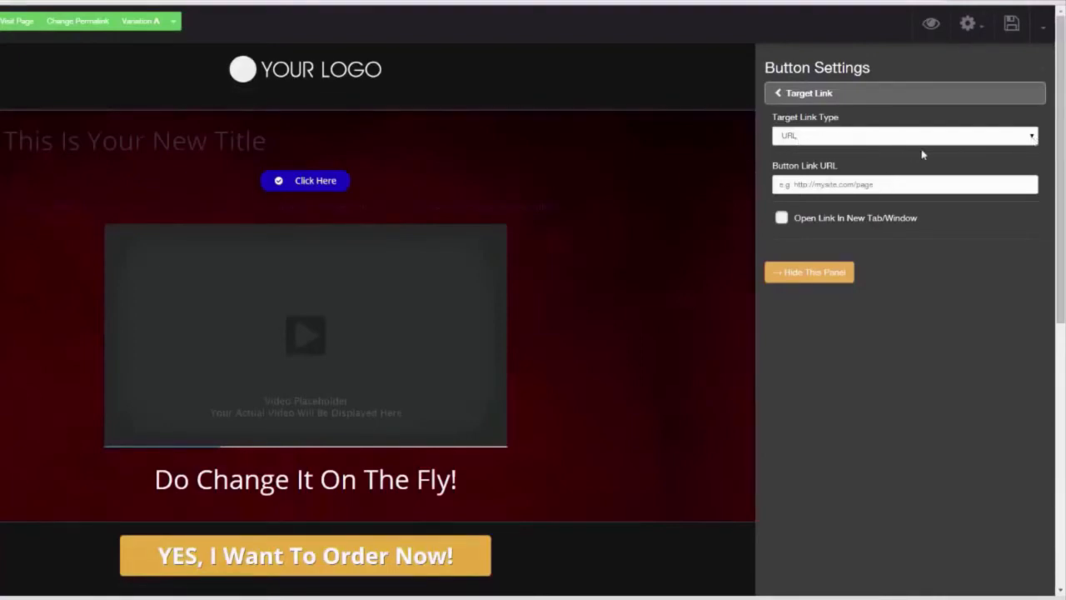
{"action": "left_click", "coordinate": [1032, 139]}
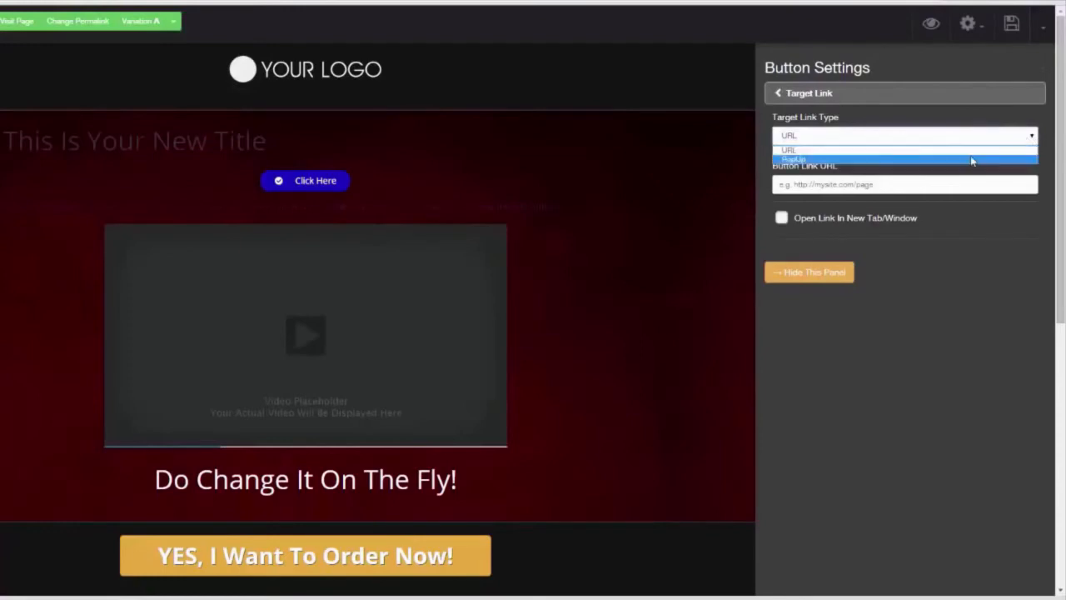
{"action": "left_click", "coordinate": [972, 159]}
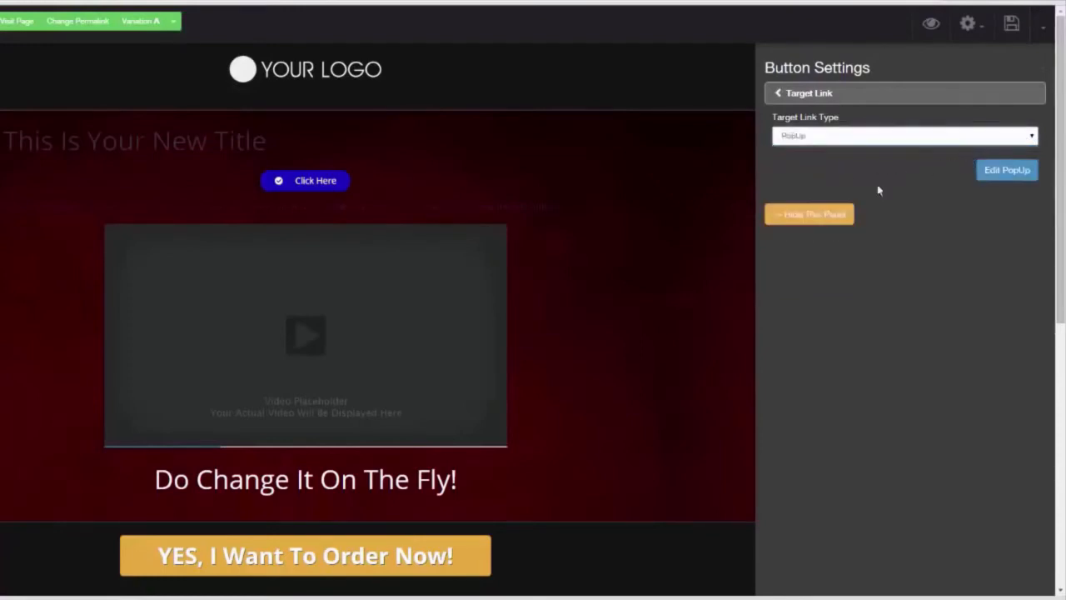
{"action": "left_click", "coordinate": [1006, 171]}
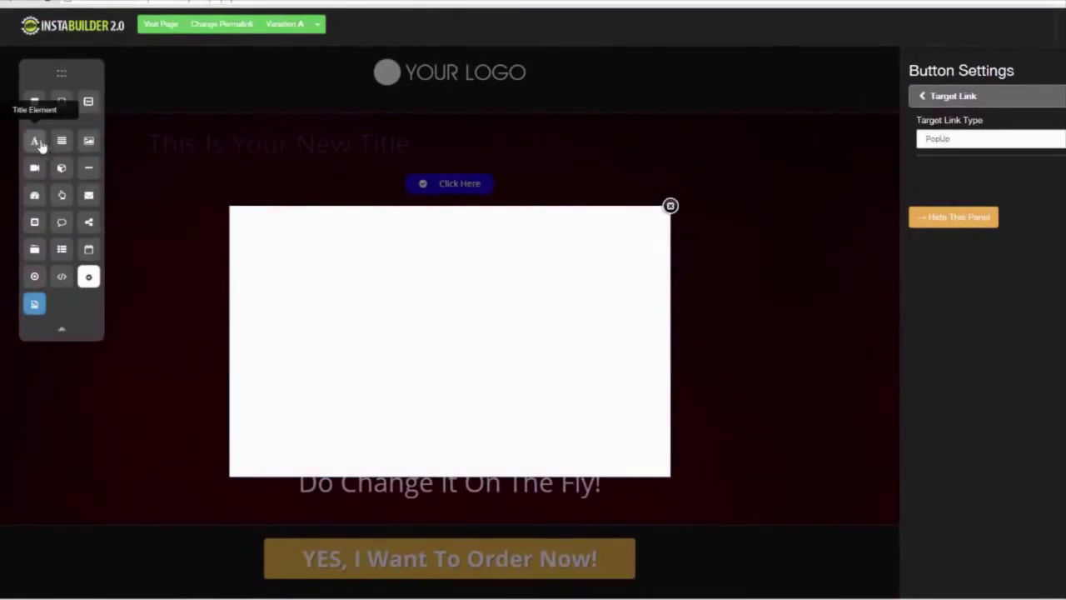
- Add a title element to the empty popup and center its text
{"action": "left_click_drag", "start_coordinate": [40, 146], "coordinate": [445, 236]}
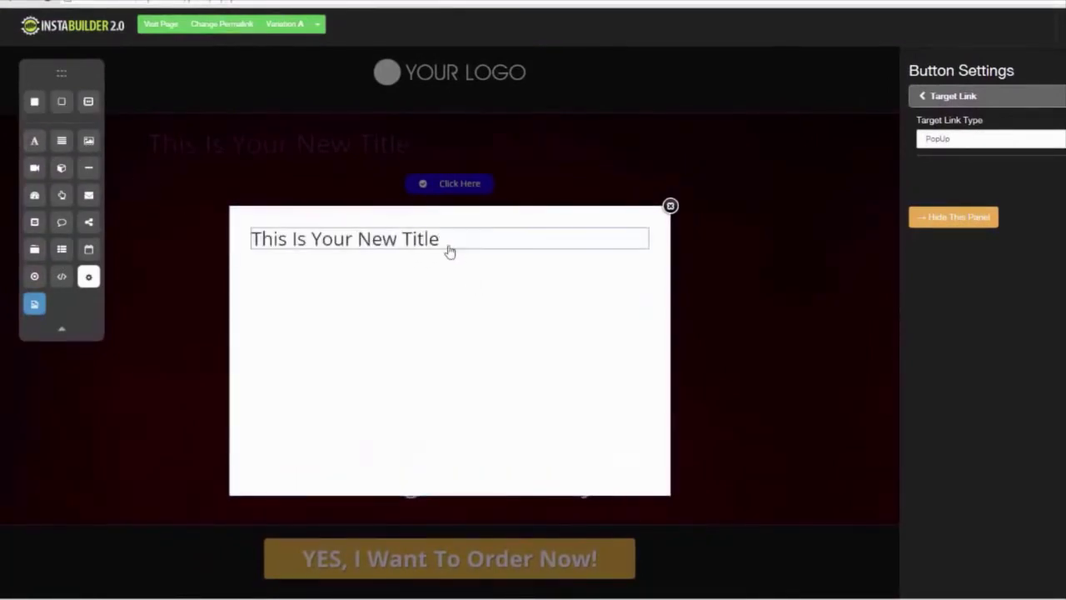
{"action": "left_click", "coordinate": [576, 265]}
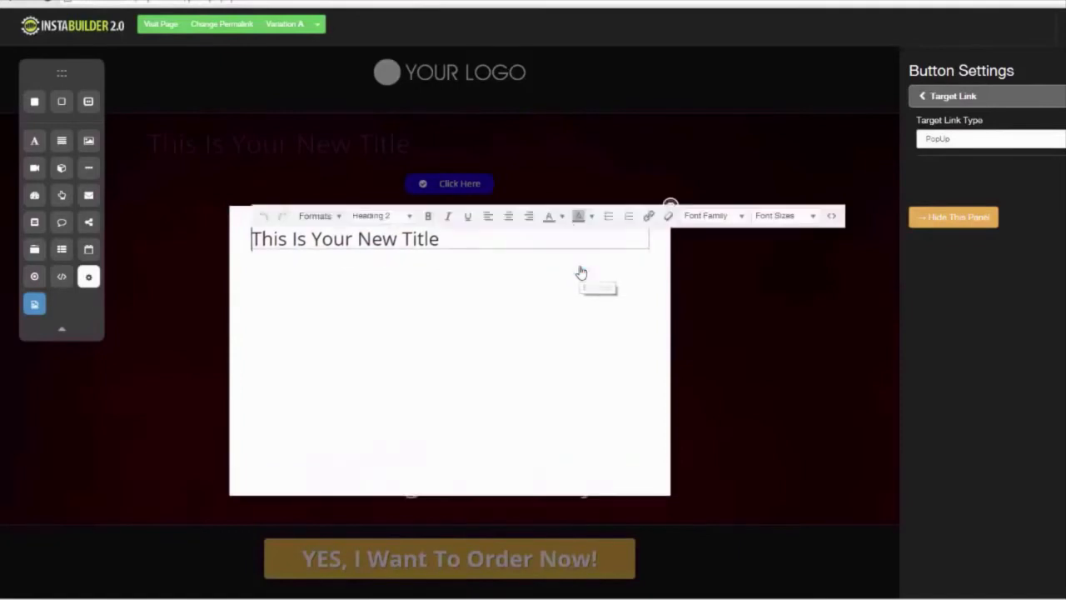
{"action": "left_click", "coordinate": [508, 216]}
{"action": "left_click", "coordinate": [500, 314]}
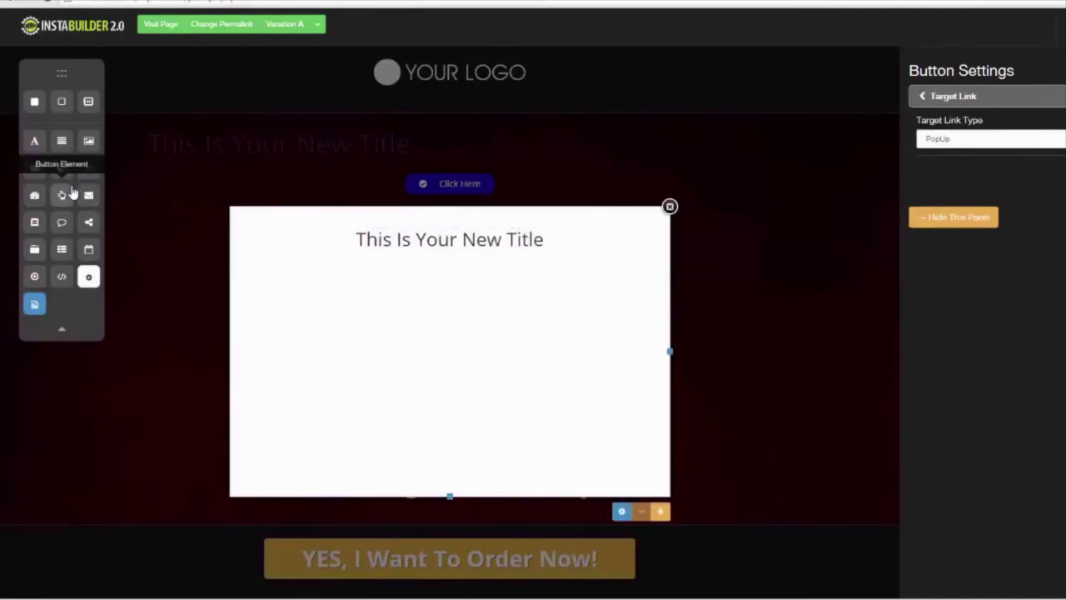
- Add an opt-in form below the popup's title, insert a text element between them, and close the popup
{"action": "left_click_drag", "start_coordinate": [88, 194], "coordinate": [467, 274]}
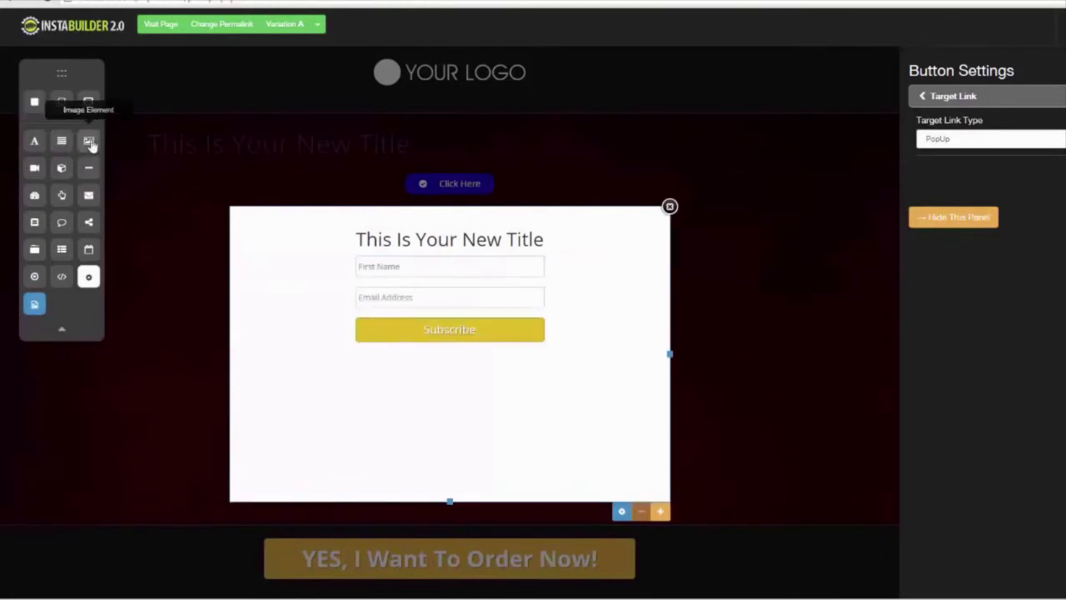
{"action": "left_click_drag", "start_coordinate": [63, 144], "coordinate": [390, 256]}
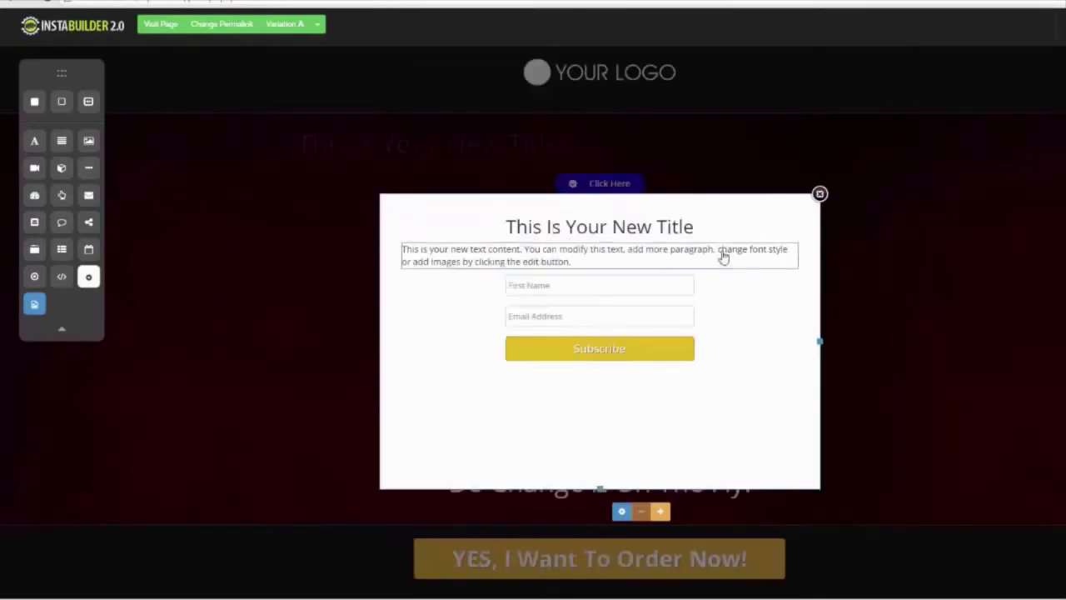
{"action": "left_click", "coordinate": [819, 194]}
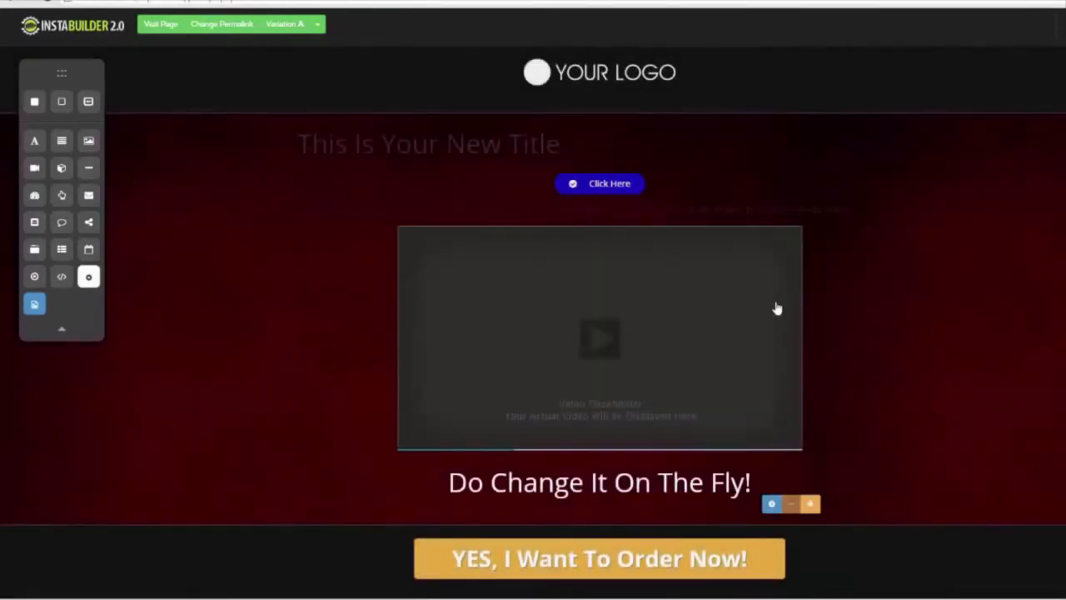
- Delete the text element below the Click Here button and the video placeholder from the page
{"action": "mouse_move", "coordinate": [785, 212]}
{"action": "left_click", "coordinate": [829, 232]}
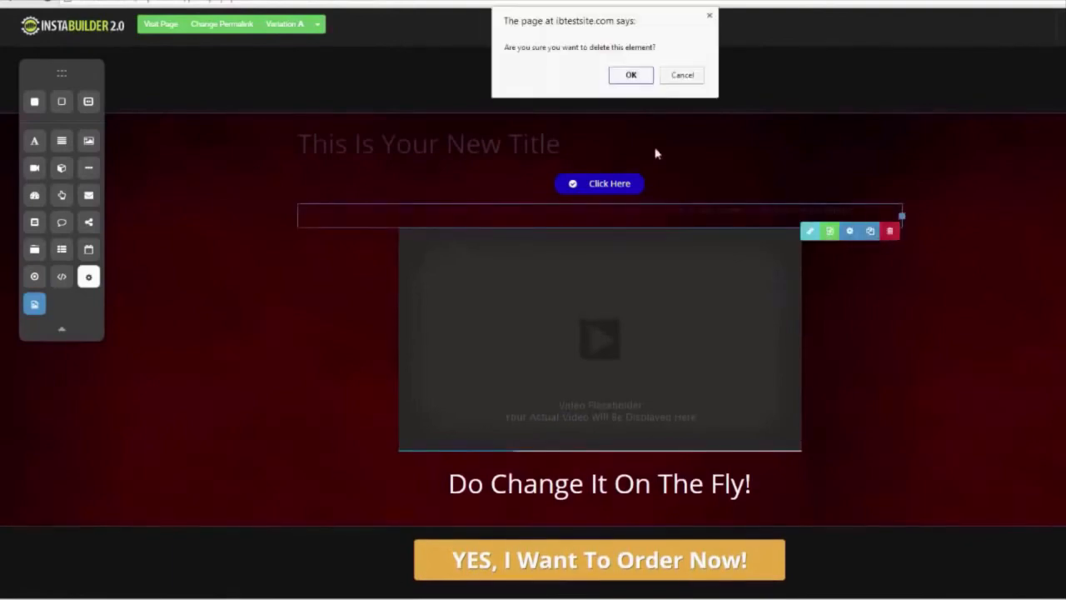
{"action": "left_click", "coordinate": [637, 76]}
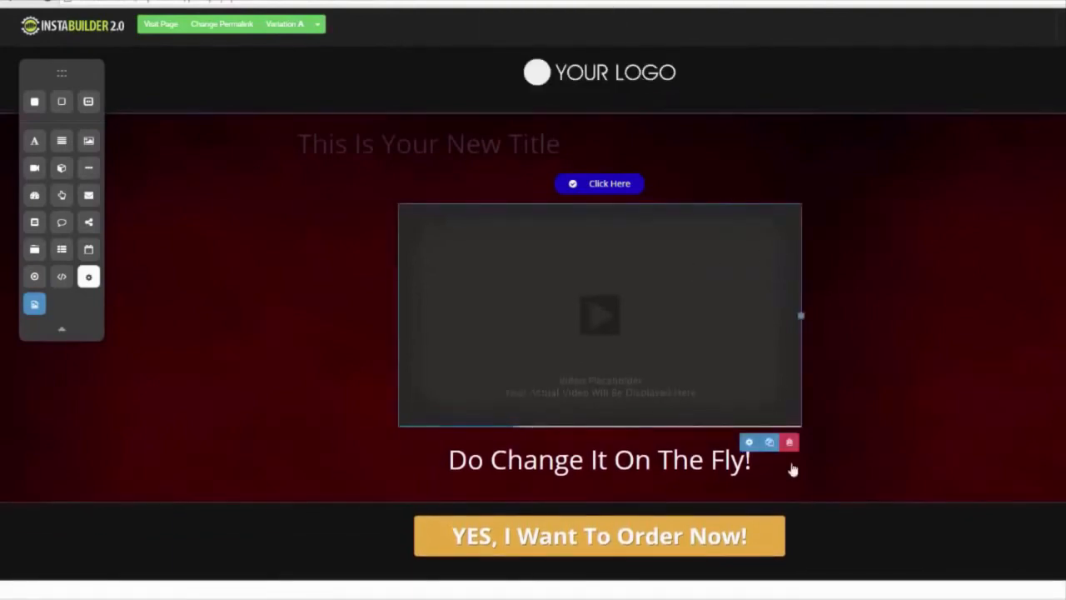
{"action": "left_click", "coordinate": [789, 442]}
{"action": "left_click", "coordinate": [640, 75]}
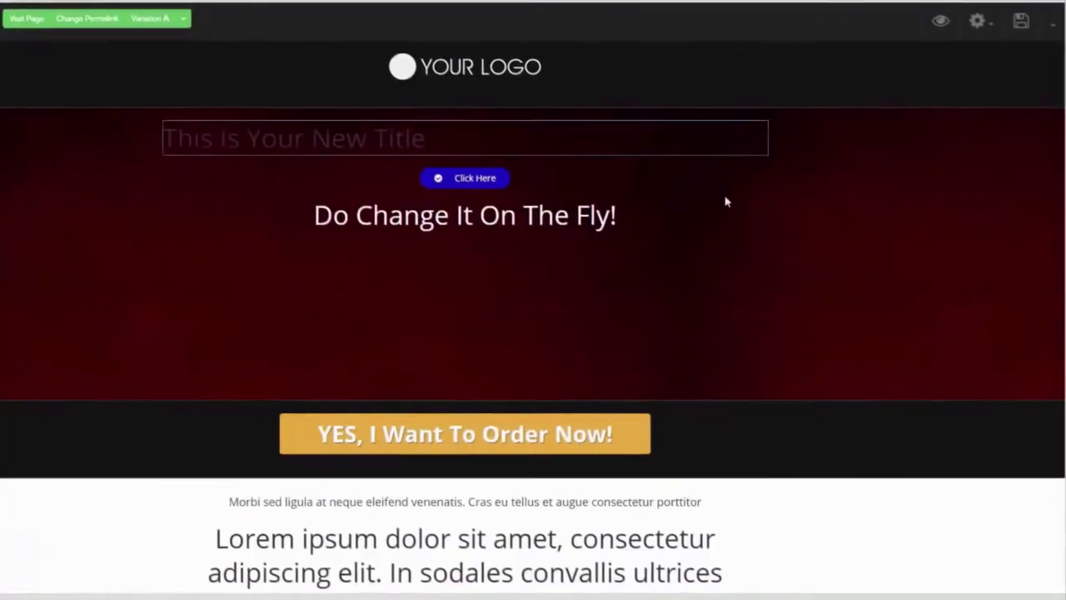
- Replace the page's template with the blue sales page that has a headline, video and green order button
{"action": "left_click", "coordinate": [974, 32]}
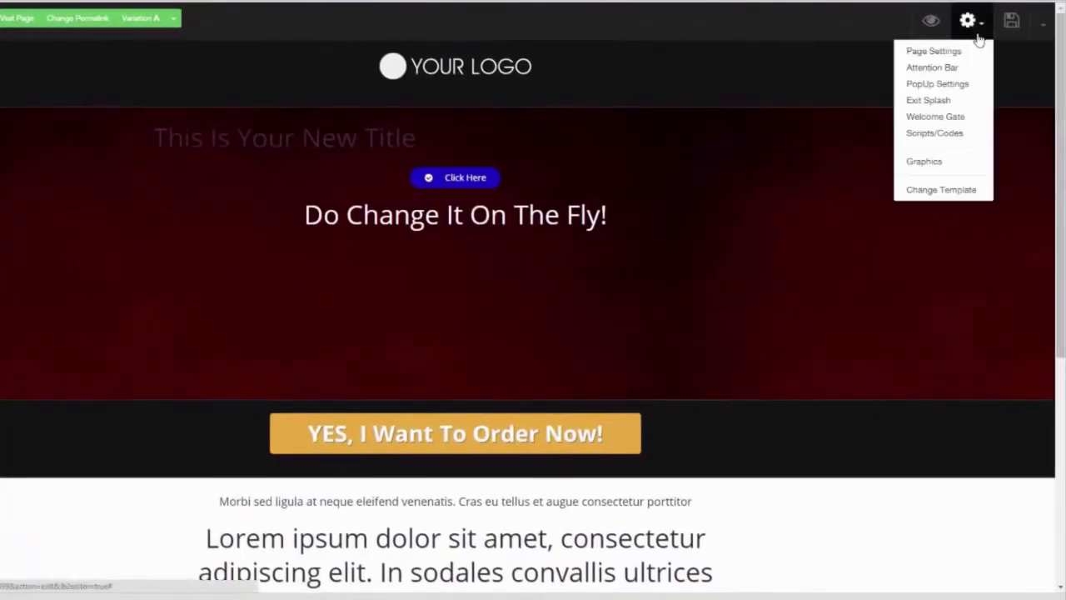
{"action": "left_click", "coordinate": [954, 192]}
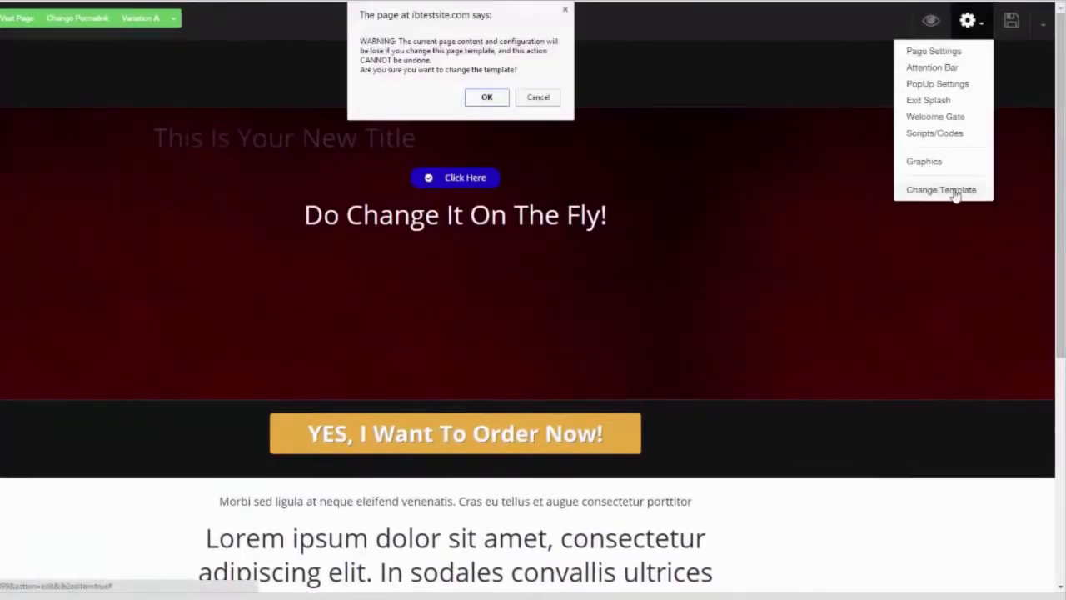
{"action": "left_click", "coordinate": [486, 97]}
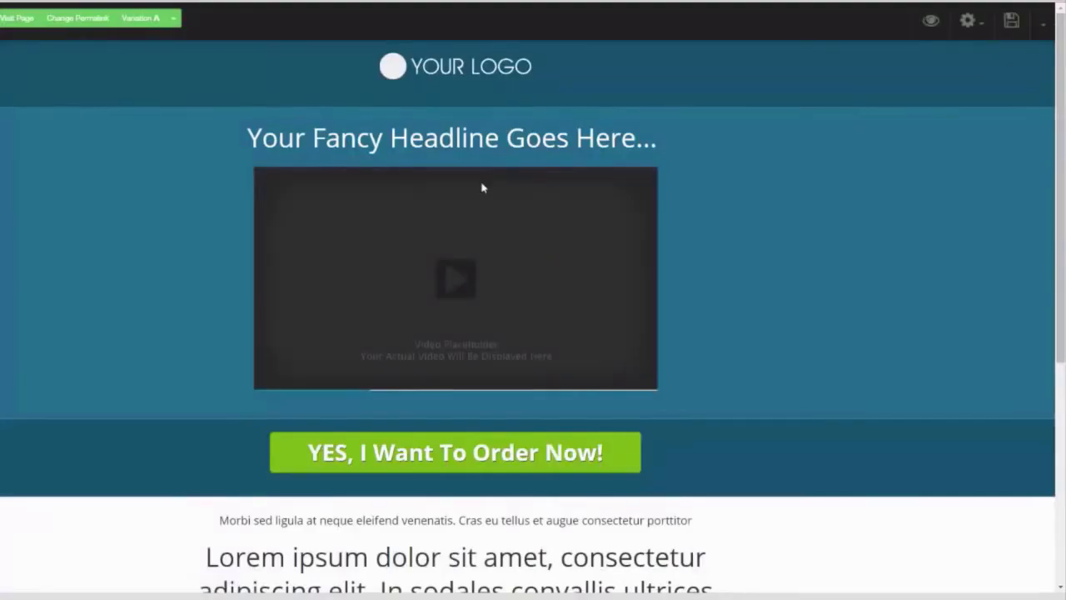
- Delete the video placeholder and the "Your Fancy Headline Goes Here..." headline from the blue section
{"action": "left_click", "coordinate": [602, 298]}
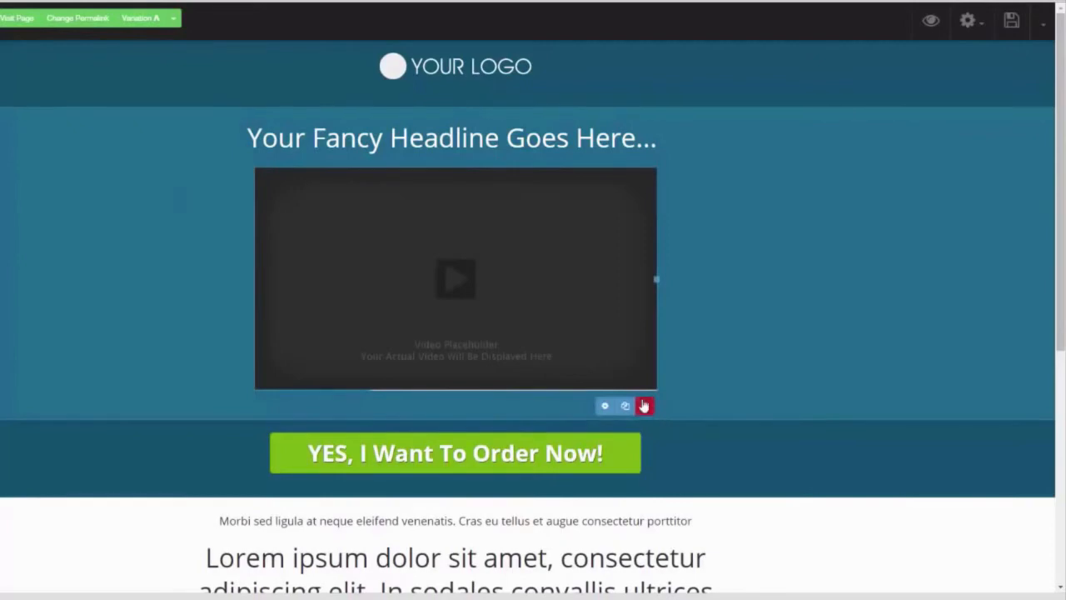
{"action": "left_click", "coordinate": [644, 406]}
{"action": "left_click", "coordinate": [481, 72]}
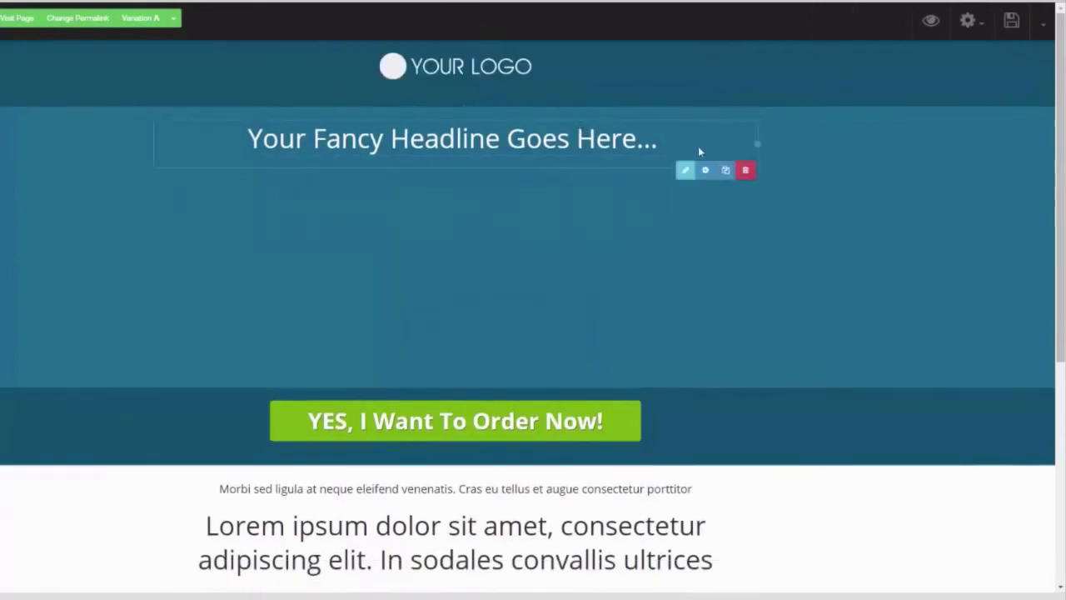
{"action": "left_click", "coordinate": [745, 169]}
{"action": "left_click", "coordinate": [495, 73]}
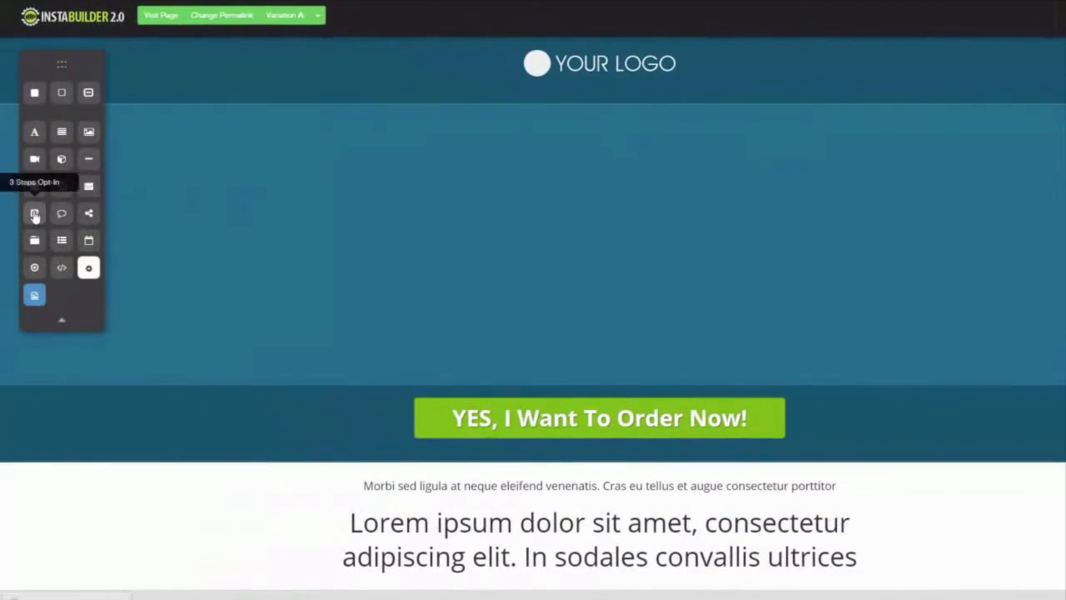
- Add a 3 Steps Opt-In element to the emptied blue section and go through its second and third steps
{"action": "left_click_drag", "start_coordinate": [35, 215], "coordinate": [740, 200]}
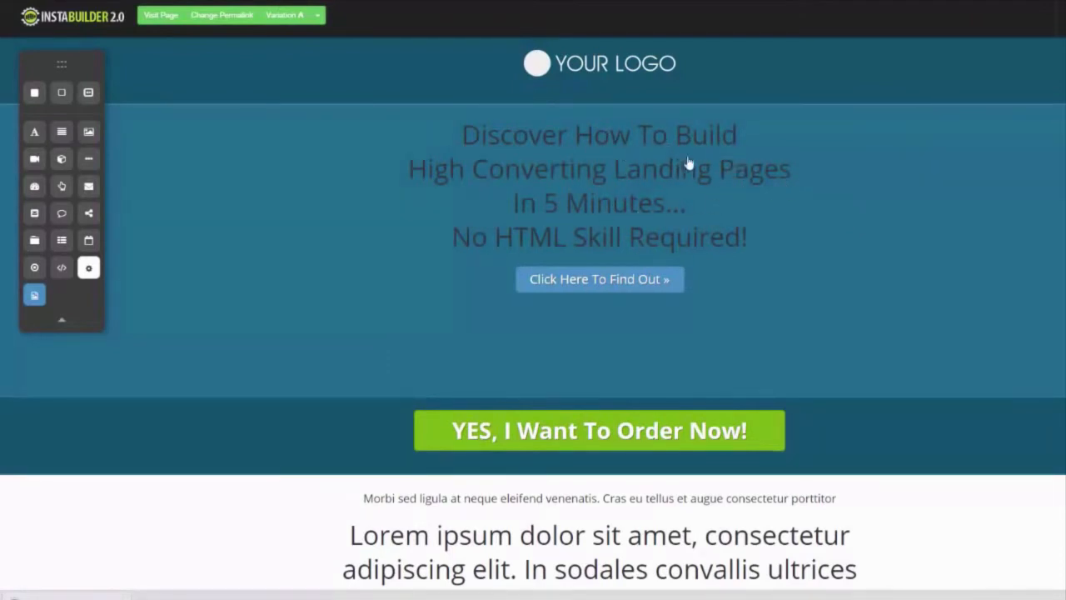
{"action": "mouse_move", "coordinate": [629, 273]}
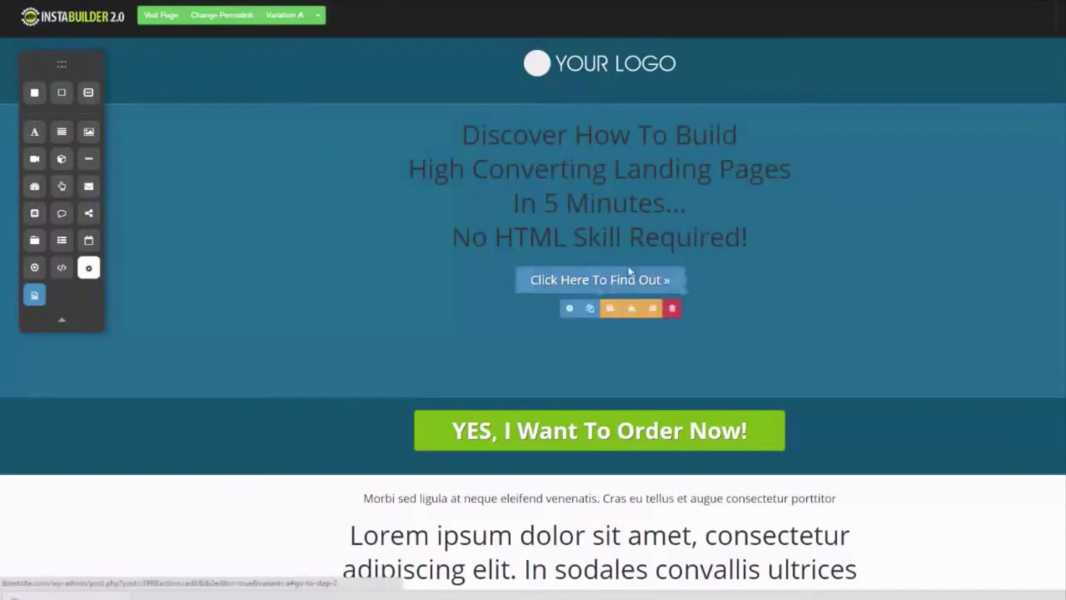
{"action": "mouse_move", "coordinate": [759, 282]}
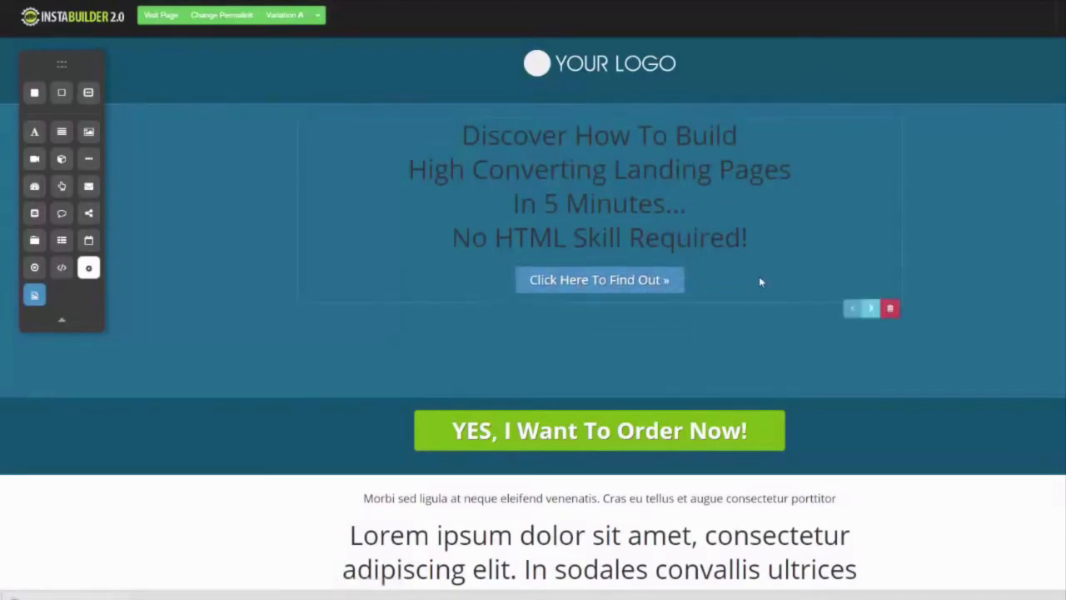
{"action": "left_click", "coordinate": [873, 310]}
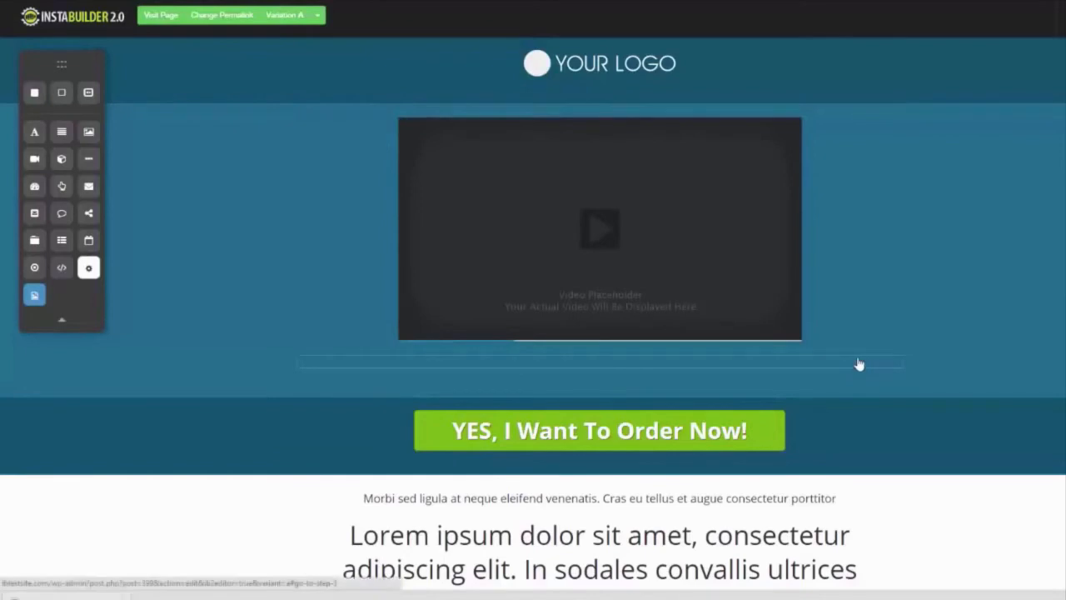
{"action": "mouse_move", "coordinate": [859, 360]}
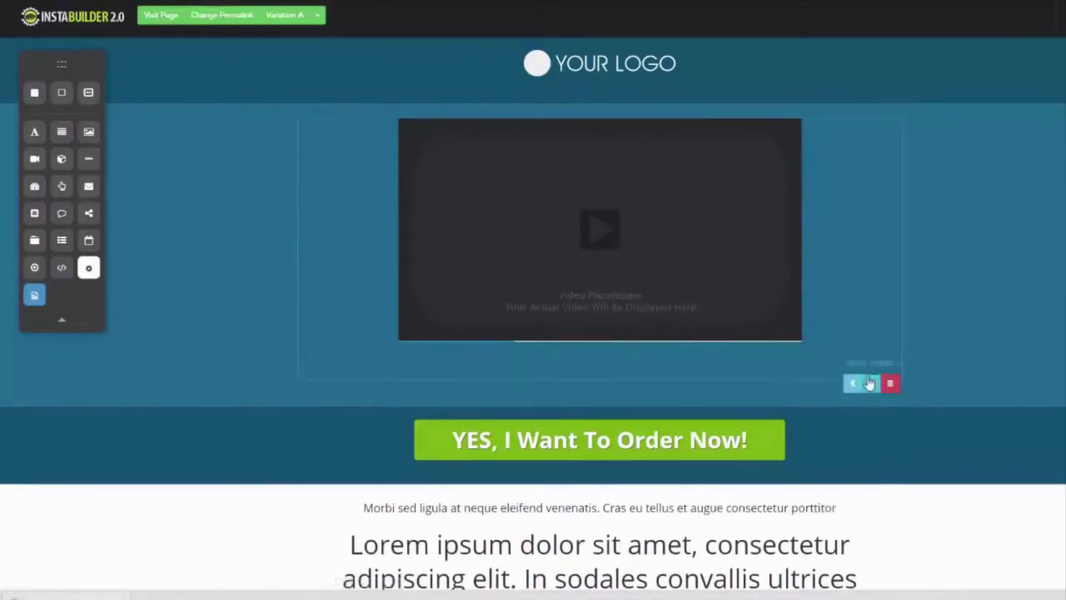
{"action": "left_click", "coordinate": [872, 387]}
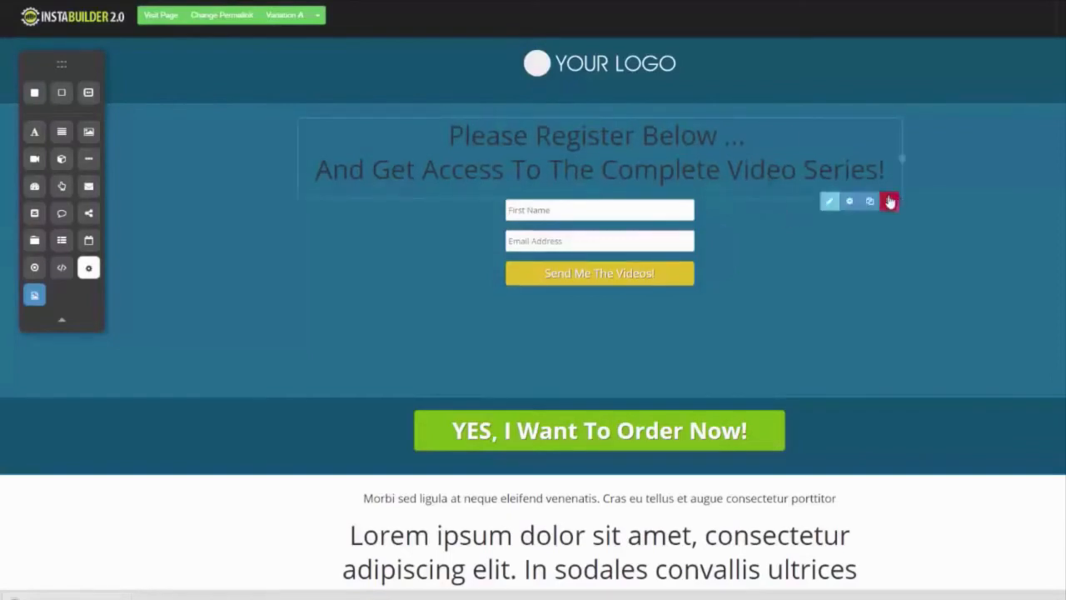
- Delete the "Please Register Below ..." headline and the opt-in form from the blue section
{"action": "left_click", "coordinate": [890, 202]}
{"action": "left_click", "coordinate": [640, 68]}
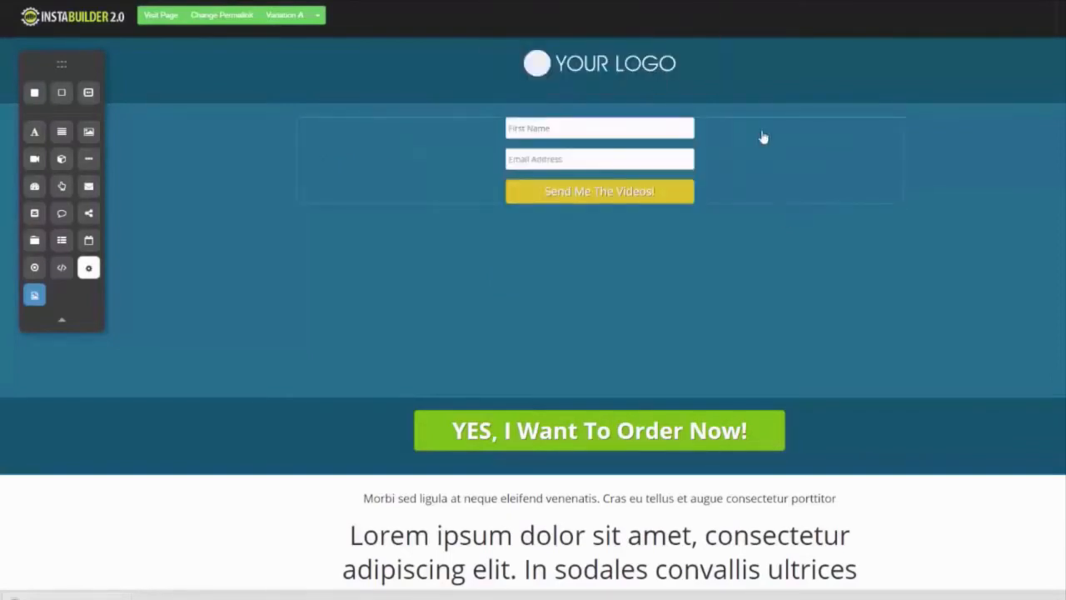
{"action": "left_click", "coordinate": [889, 219]}
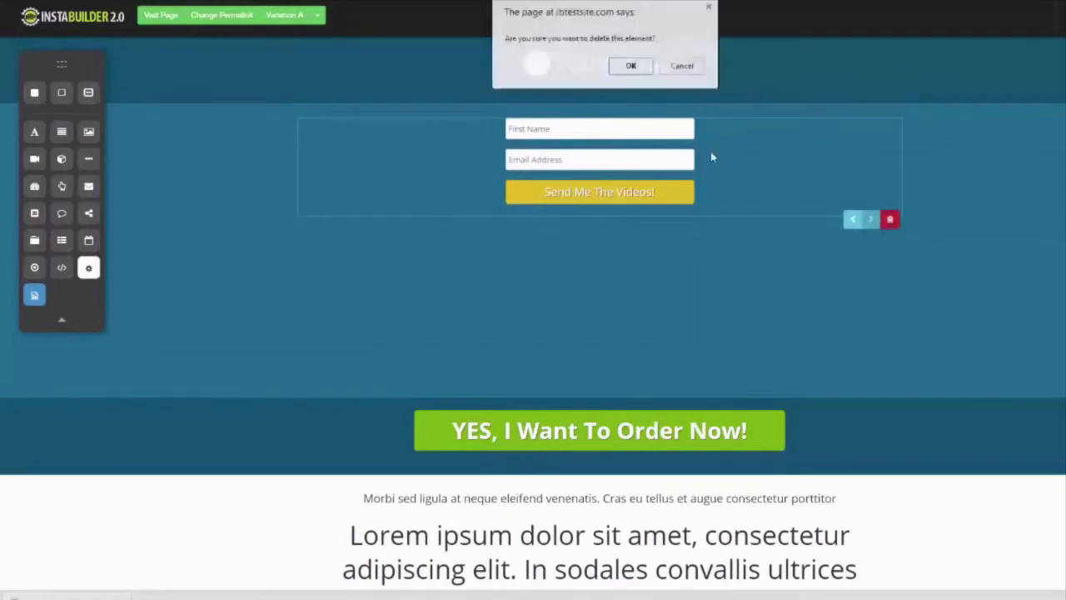
{"action": "left_click", "coordinate": [630, 67]}
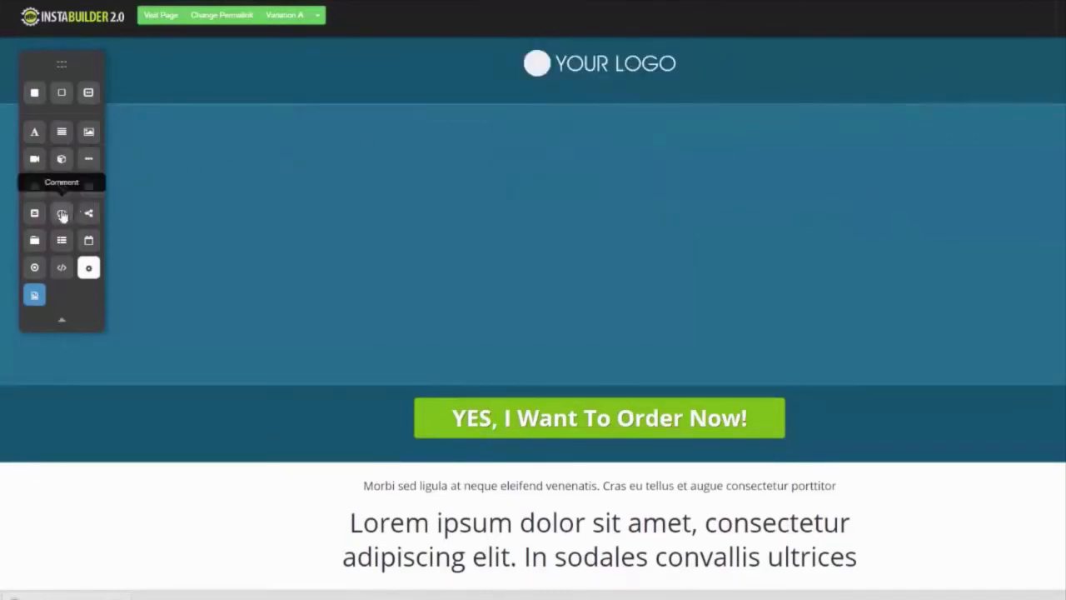
- Add a Comment element to the emptied blue section and a Social Share element below it
{"action": "left_click_drag", "start_coordinate": [62, 214], "coordinate": [492, 135]}
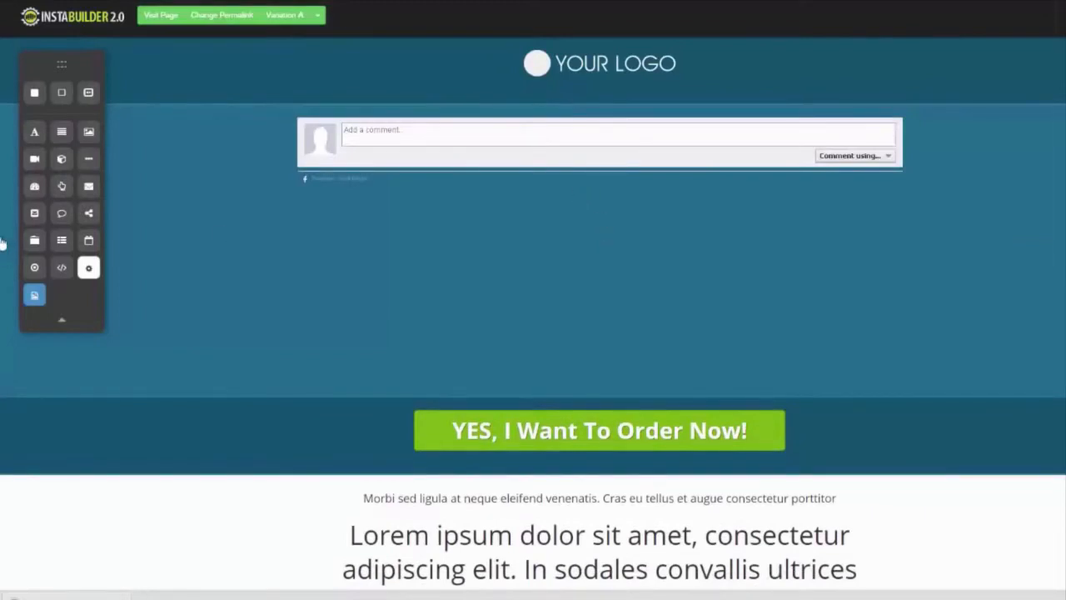
{"action": "left_click_drag", "start_coordinate": [89, 213], "coordinate": [431, 234]}
{"action": "mouse_move", "coordinate": [465, 241]}
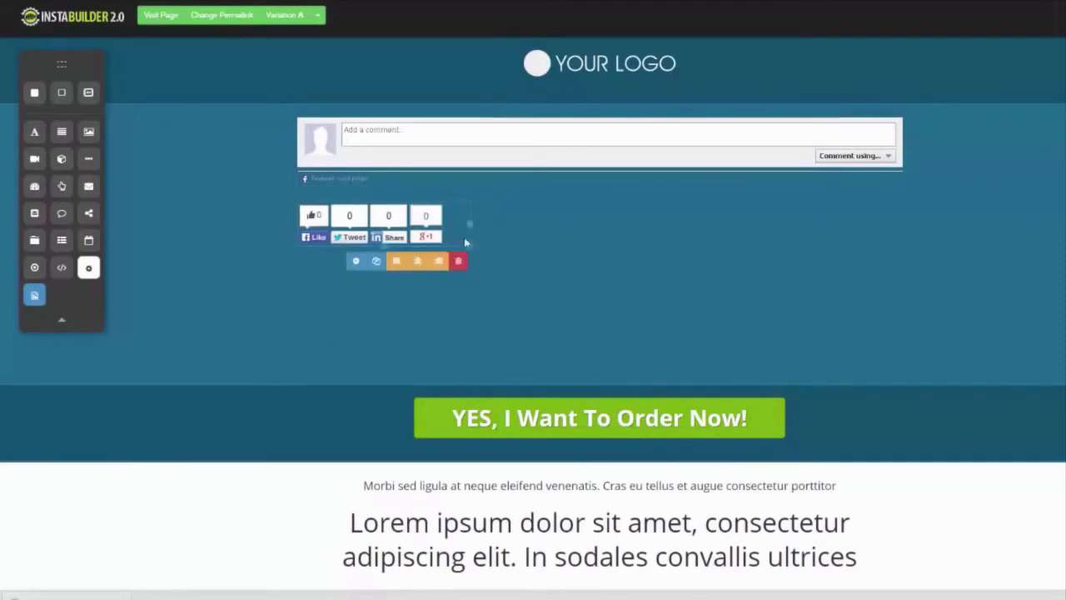
- Set the social share button style to Small and turn off the LinkedIn button
{"action": "left_click", "coordinate": [355, 261]}
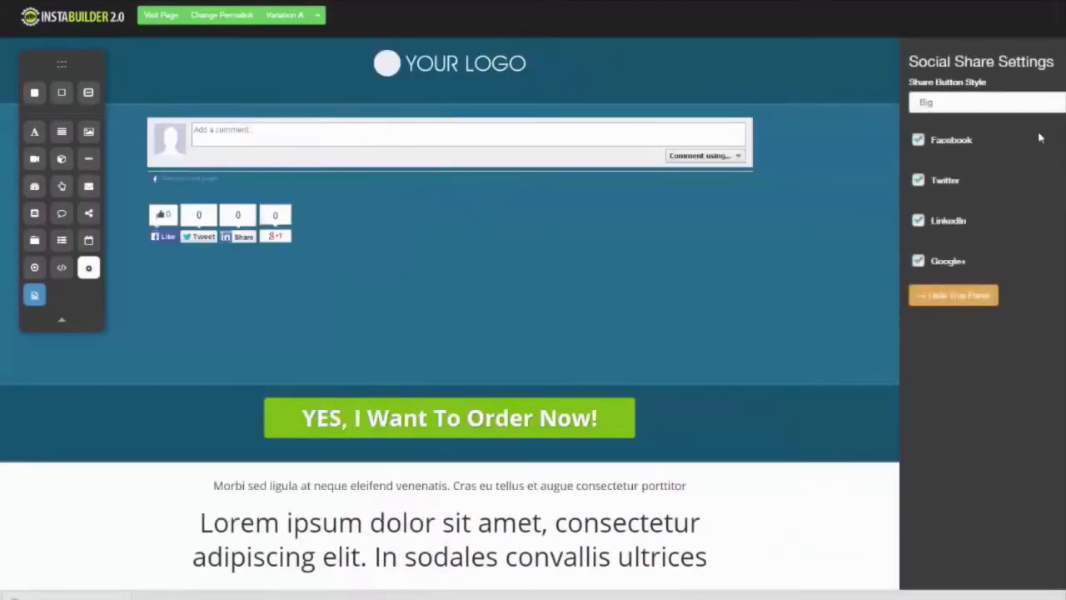
{"action": "left_click", "coordinate": [987, 101]}
{"action": "left_click", "coordinate": [1060, 129]}
{"action": "left_click", "coordinate": [920, 223]}
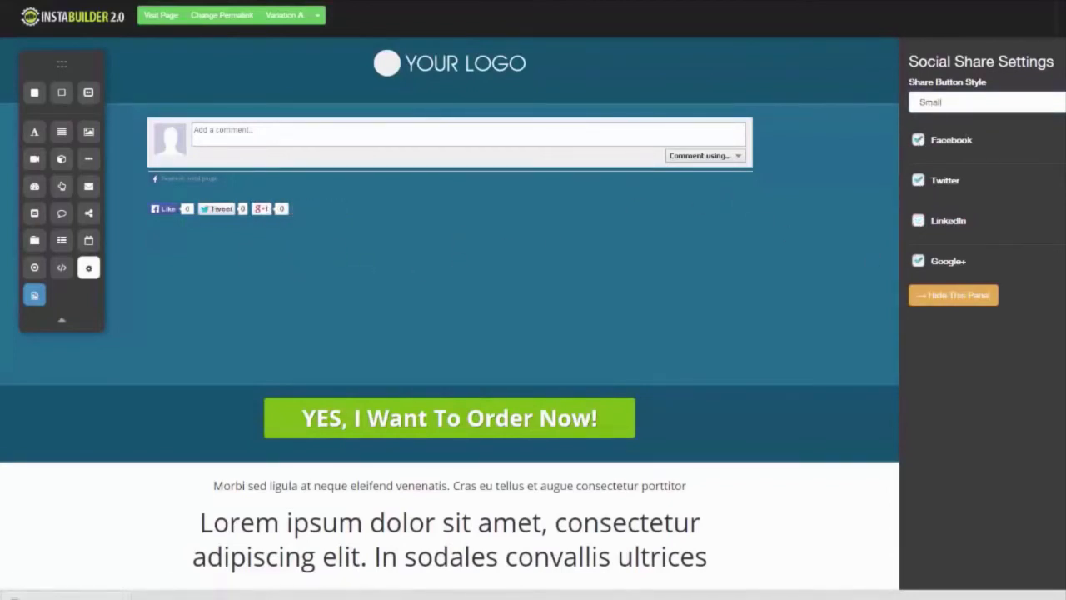
{"action": "left_click", "coordinate": [953, 295]}
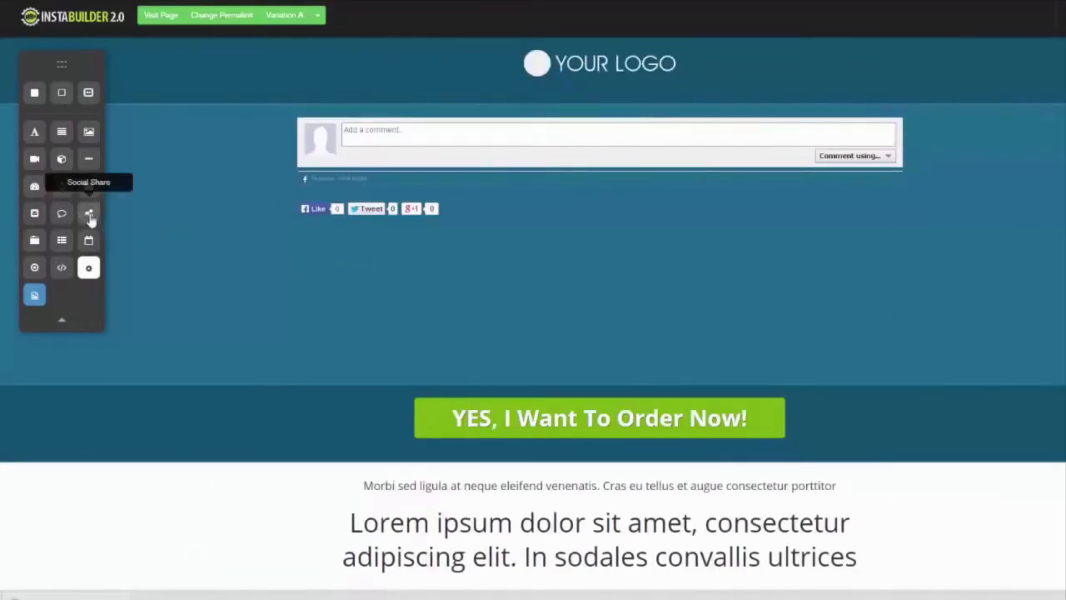
- Add a Tabbed Content element above the share buttons, and delete both the comment box and the tabs
{"action": "left_click_drag", "start_coordinate": [36, 243], "coordinate": [497, 217]}
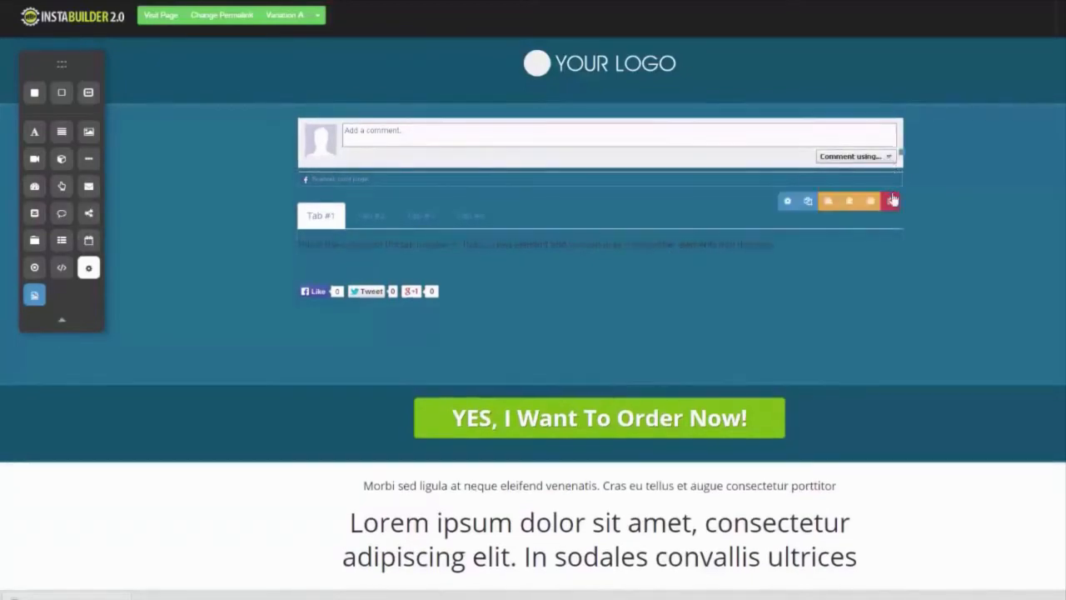
{"action": "left_click", "coordinate": [890, 200]}
{"action": "left_click", "coordinate": [635, 69]}
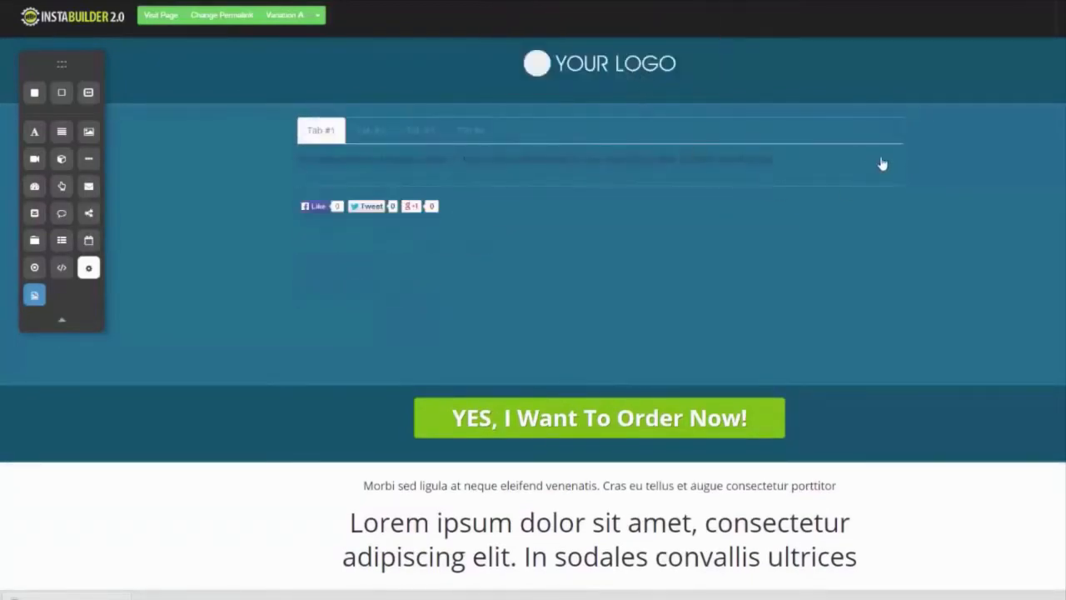
{"action": "left_click", "coordinate": [889, 202]}
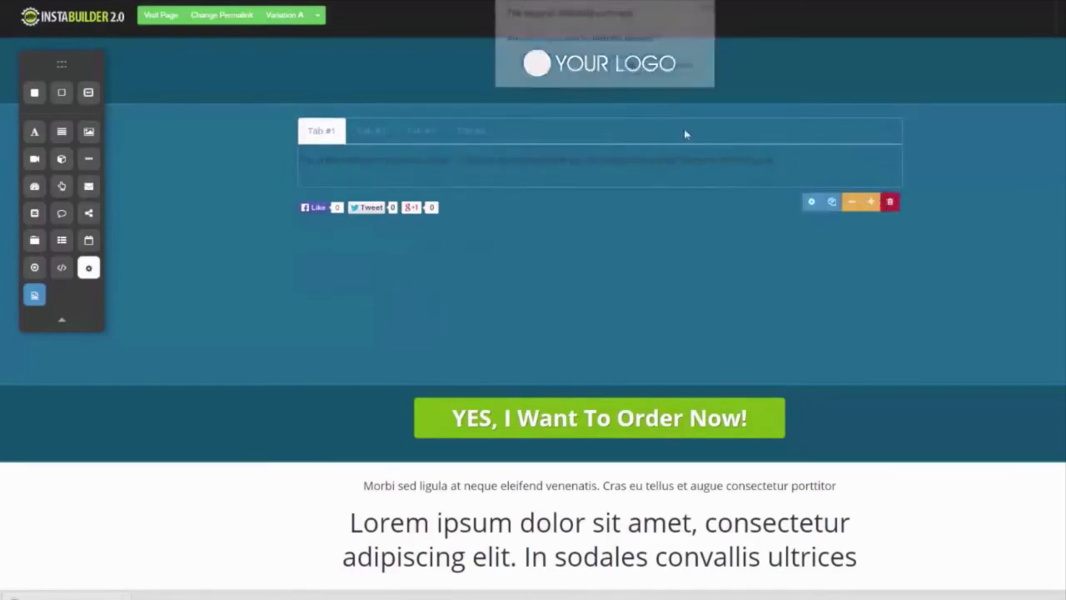
{"action": "left_click", "coordinate": [632, 68]}
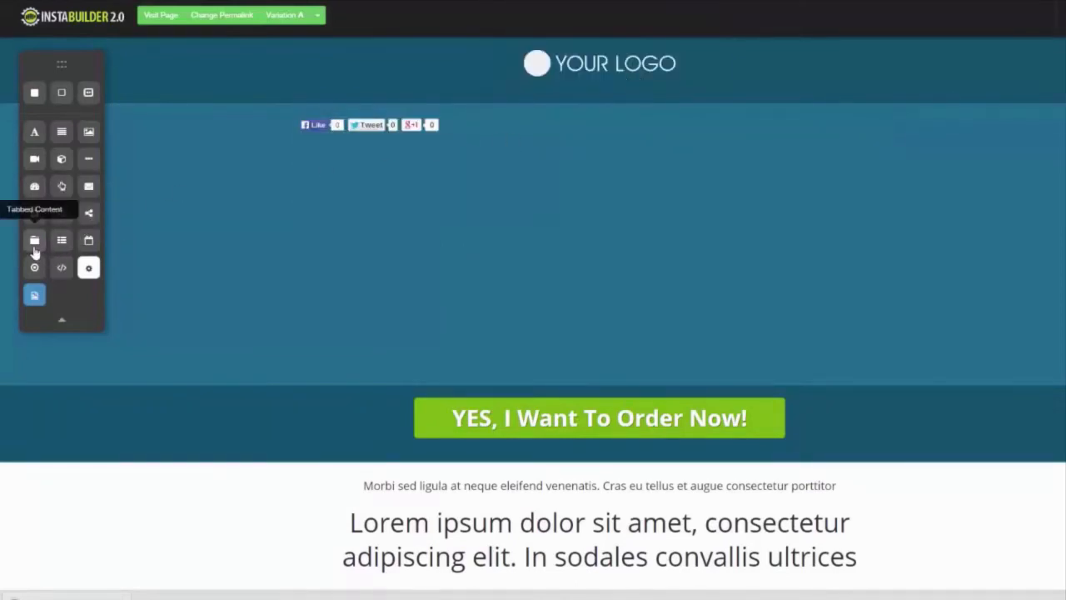
- Add a menu element below the share buttons and make it display Demo Menu
{"action": "left_click_drag", "start_coordinate": [61, 250], "coordinate": [409, 159]}
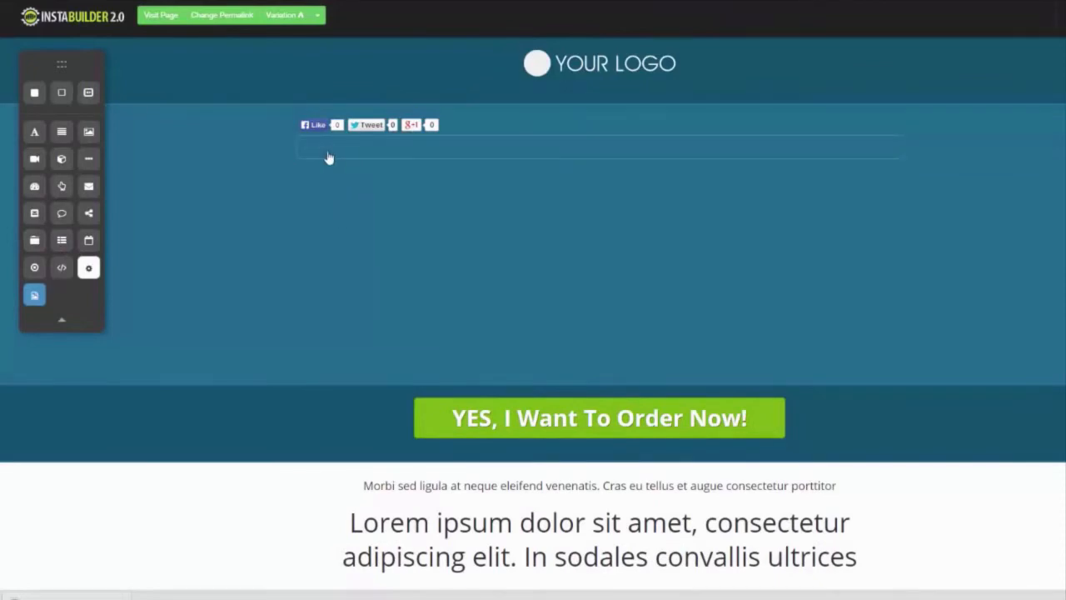
{"action": "left_click", "coordinate": [395, 159]}
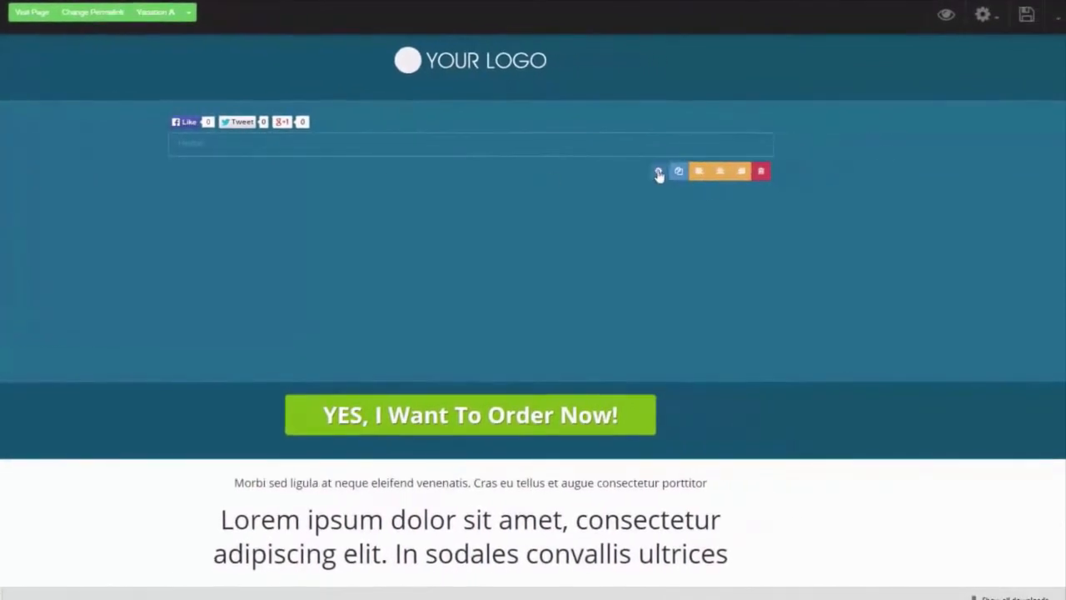
{"action": "left_click", "coordinate": [658, 173]}
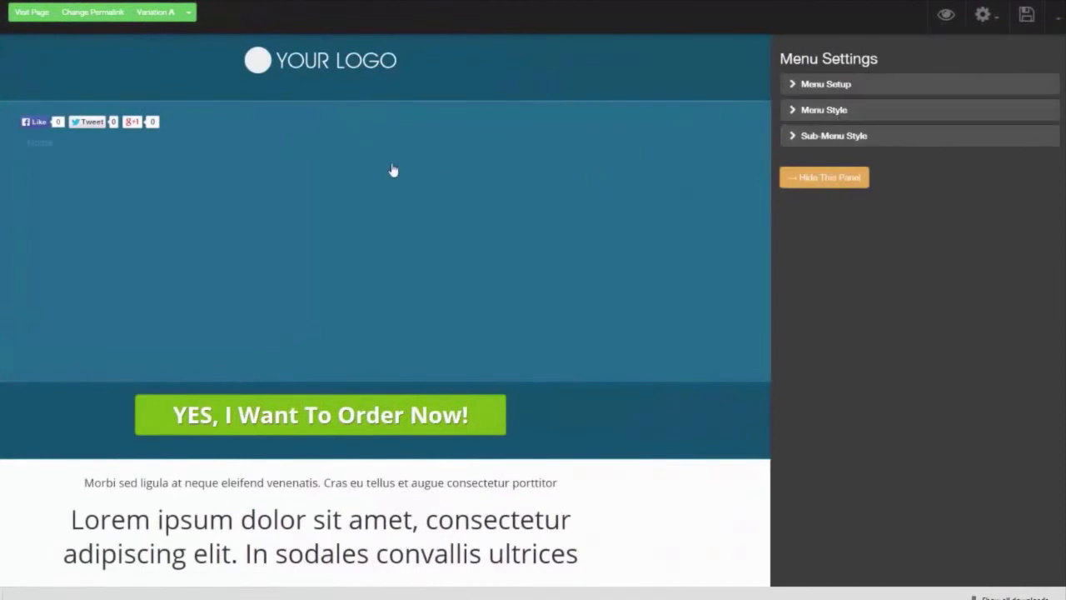
{"action": "left_click", "coordinate": [790, 87]}
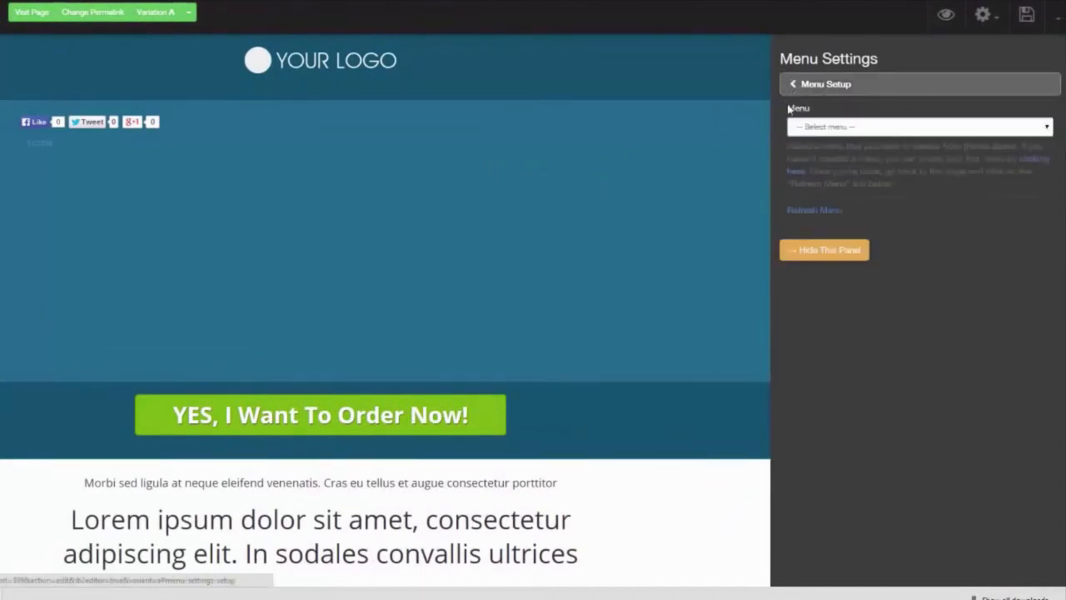
{"action": "left_click", "coordinate": [1047, 128]}
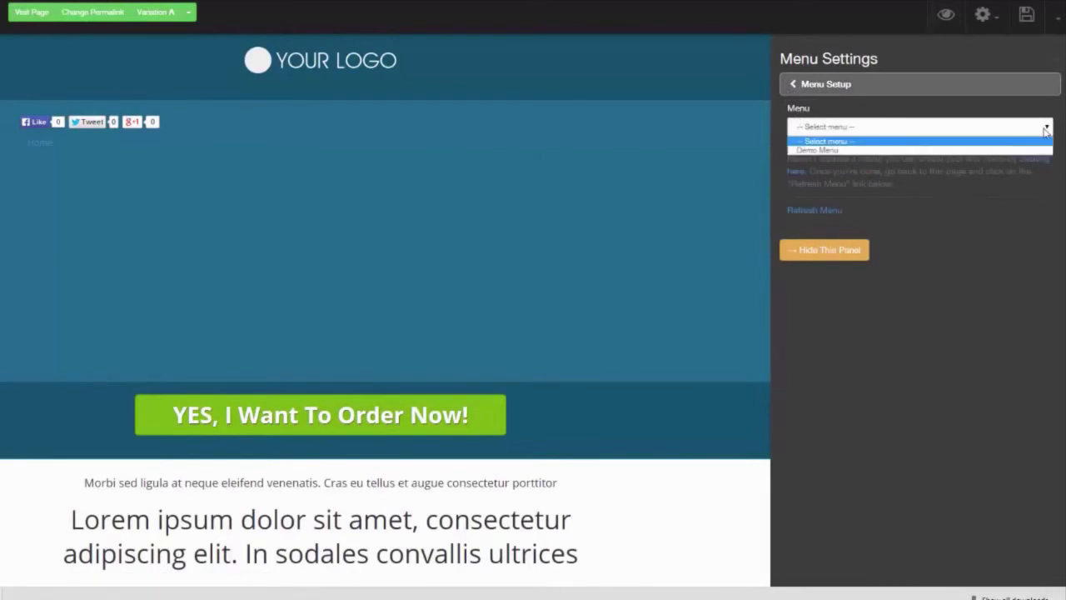
{"action": "left_click", "coordinate": [823, 151]}
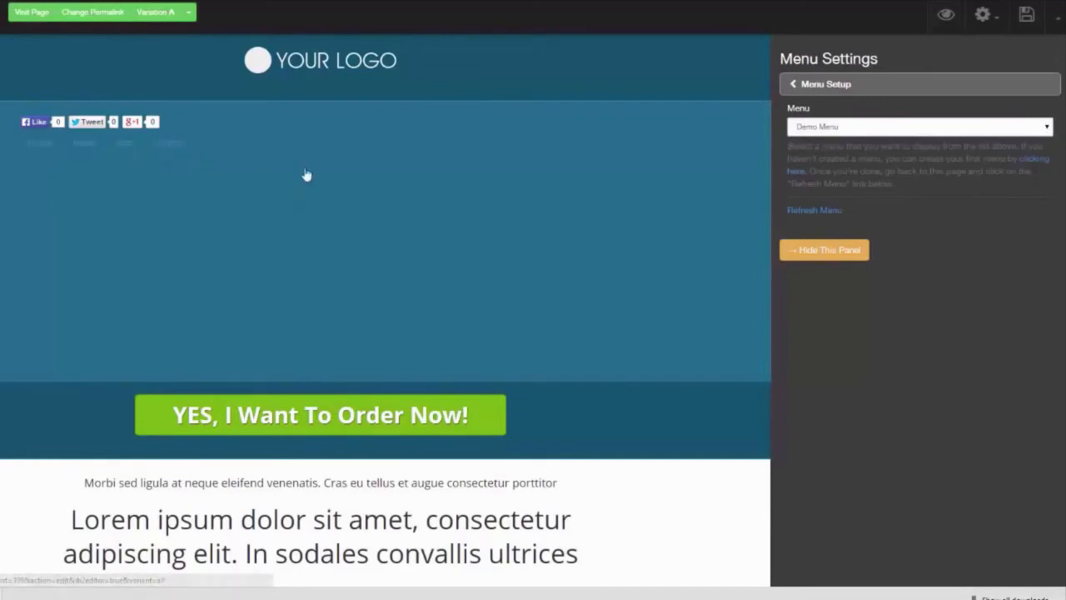
{"action": "left_click", "coordinate": [798, 90]}
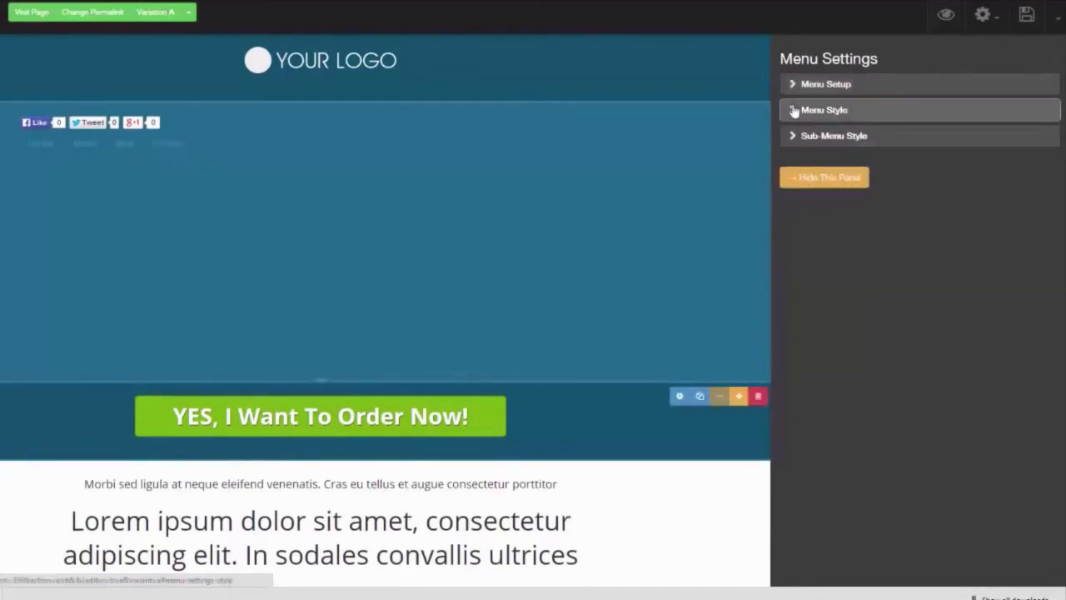
- Try the Plain (/w pipe) menu style and set the menu's style to Flat-Box
{"action": "left_click", "coordinate": [792, 109]}
{"action": "left_click", "coordinate": [1039, 130]}
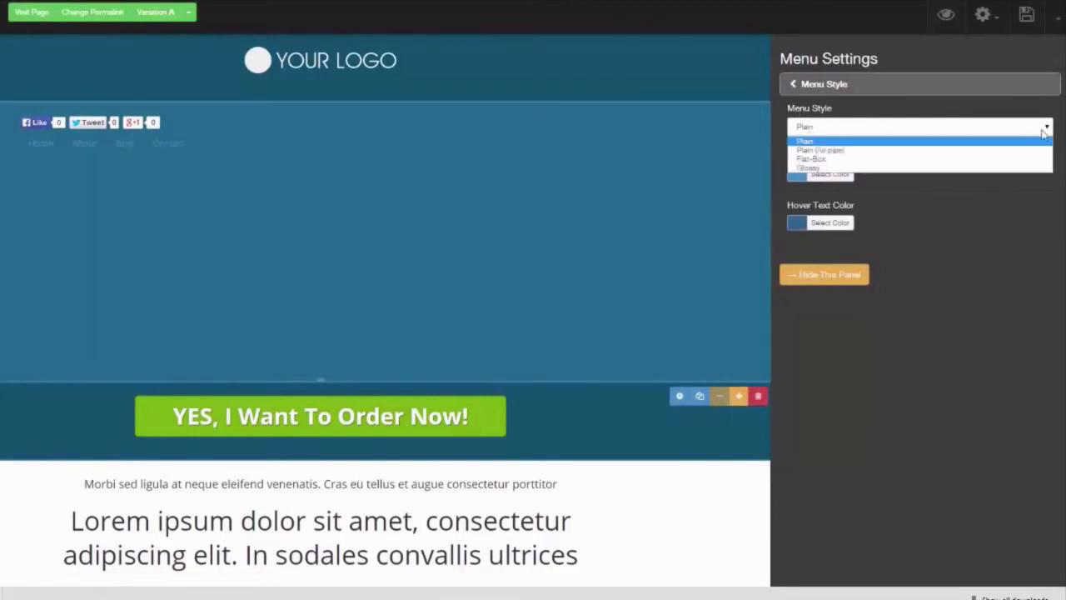
{"action": "left_click", "coordinate": [1023, 148]}
{"action": "left_click", "coordinate": [1048, 129]}
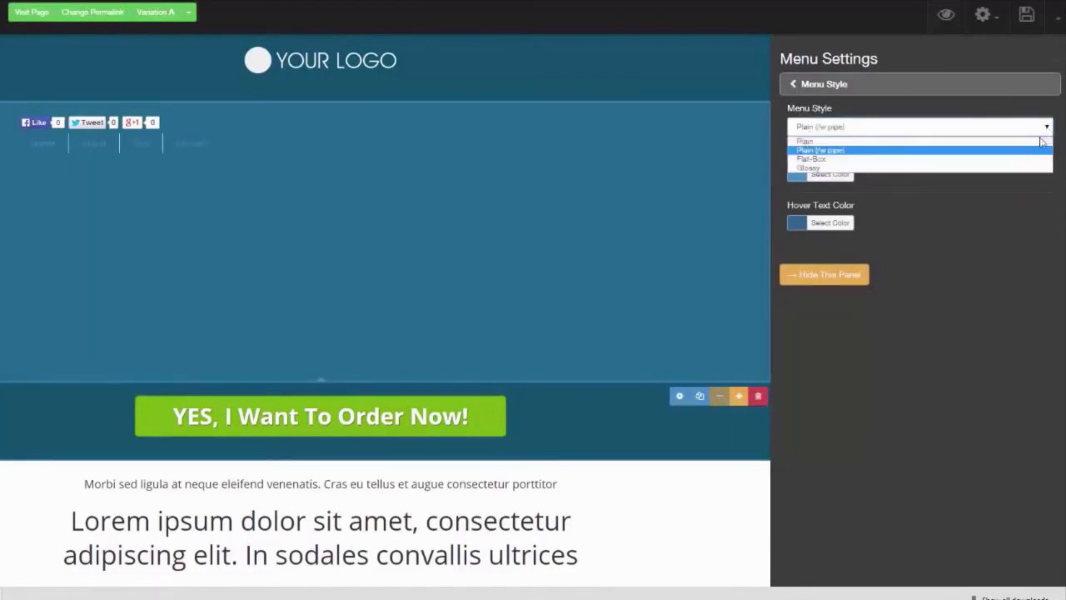
{"action": "left_click", "coordinate": [1022, 155]}
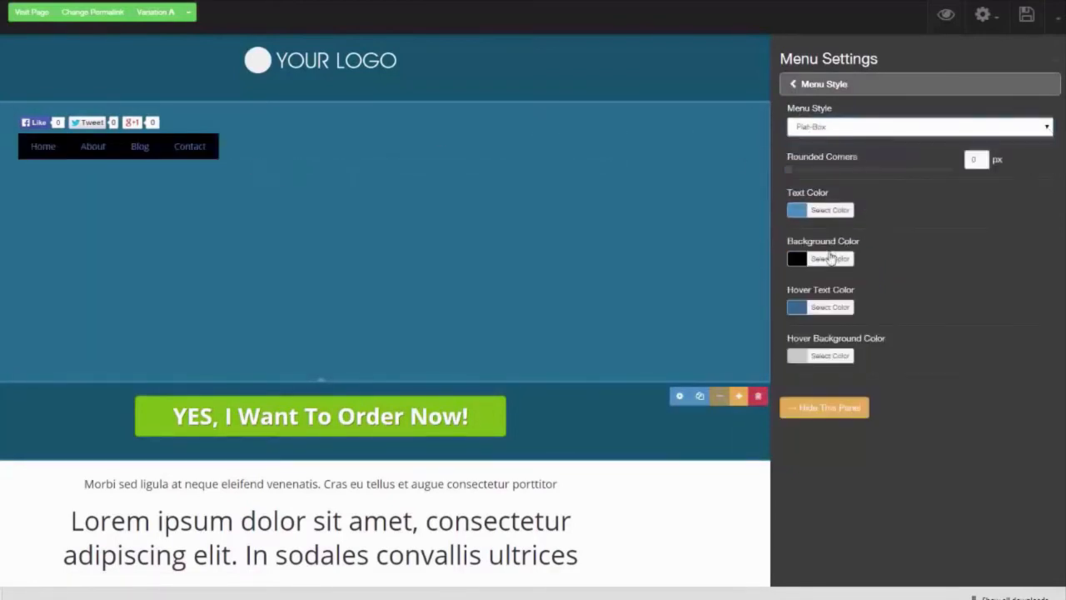
- Change the menu's background color to light turquoise and round its corners by about 6 px
{"action": "left_click", "coordinate": [821, 258]}
{"action": "left_click", "coordinate": [818, 313]}
{"action": "left_click_drag", "start_coordinate": [879, 331], "coordinate": [866, 355]}
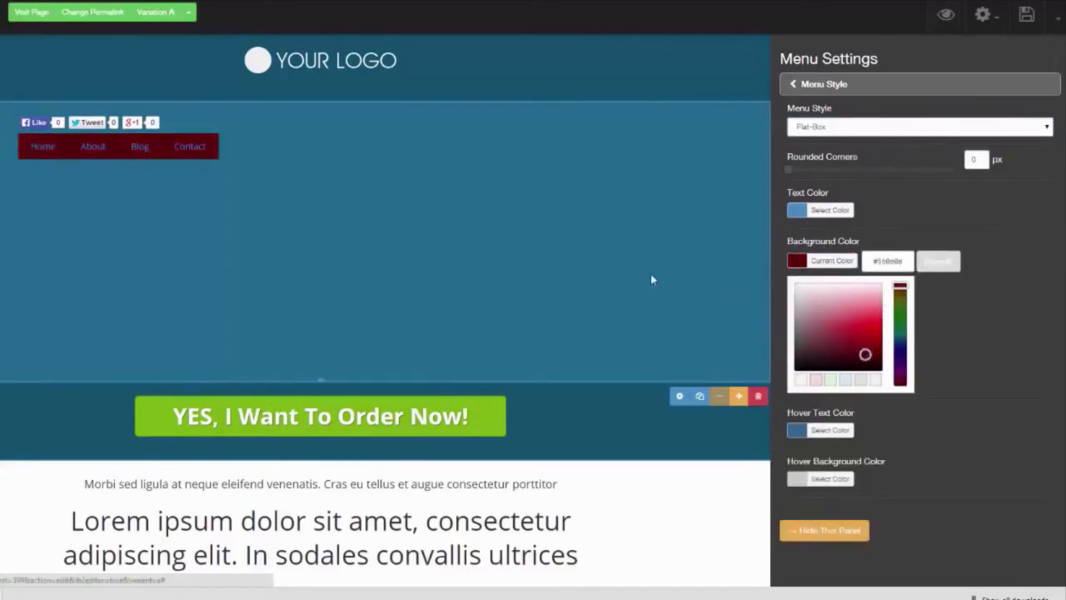
{"action": "left_click", "coordinate": [901, 333]}
{"action": "left_click_drag", "start_coordinate": [790, 169], "coordinate": [837, 167]}
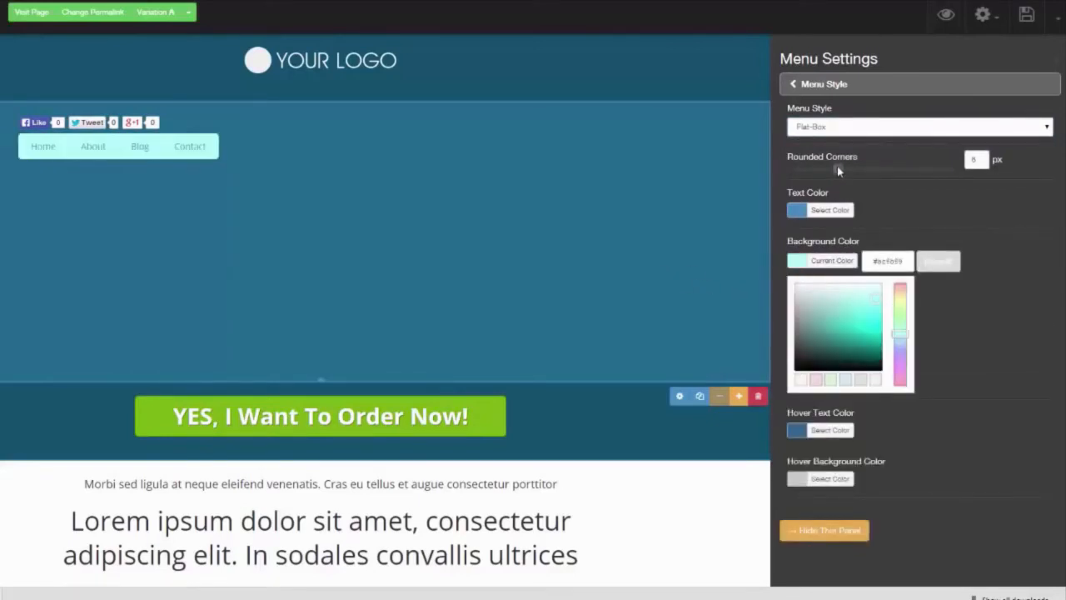
- Look at the menu's sub-menu text, background and hover color options and close the menu settings
{"action": "left_click", "coordinate": [798, 86]}
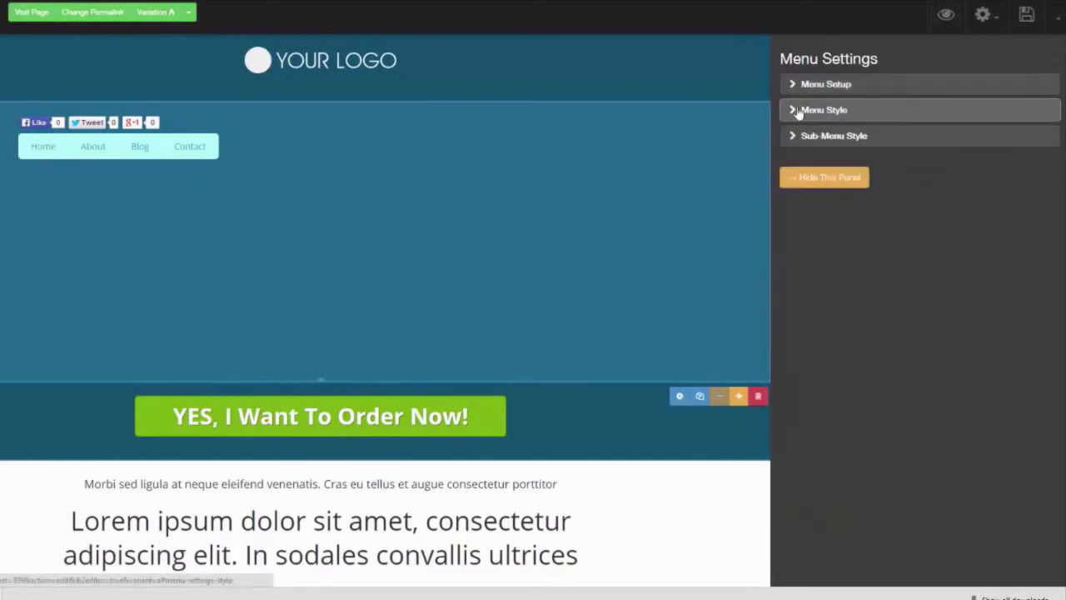
{"action": "left_click", "coordinate": [793, 137]}
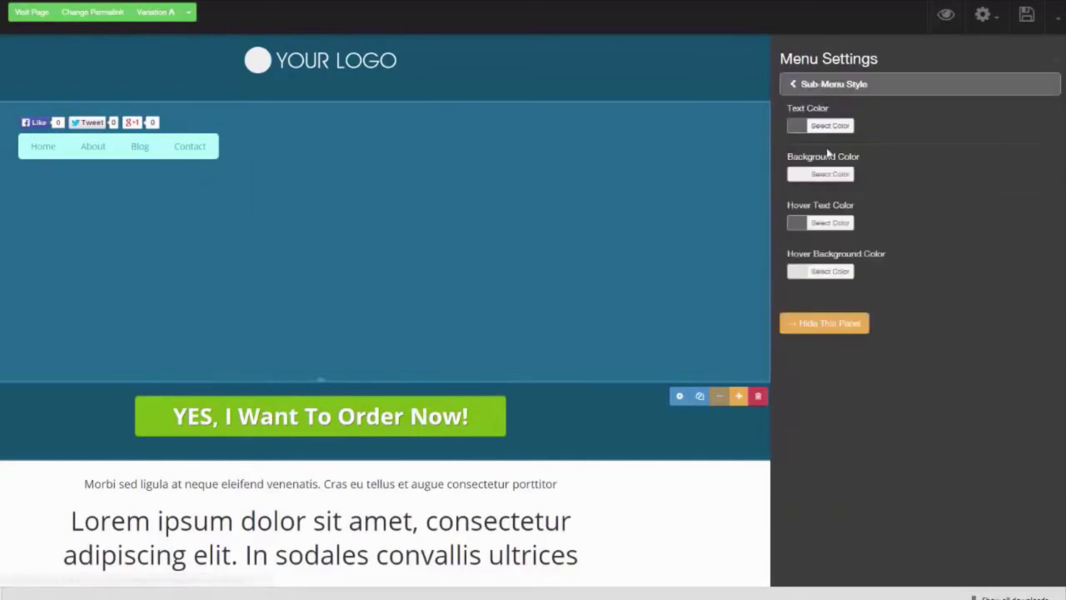
{"action": "left_click", "coordinate": [1059, 65]}
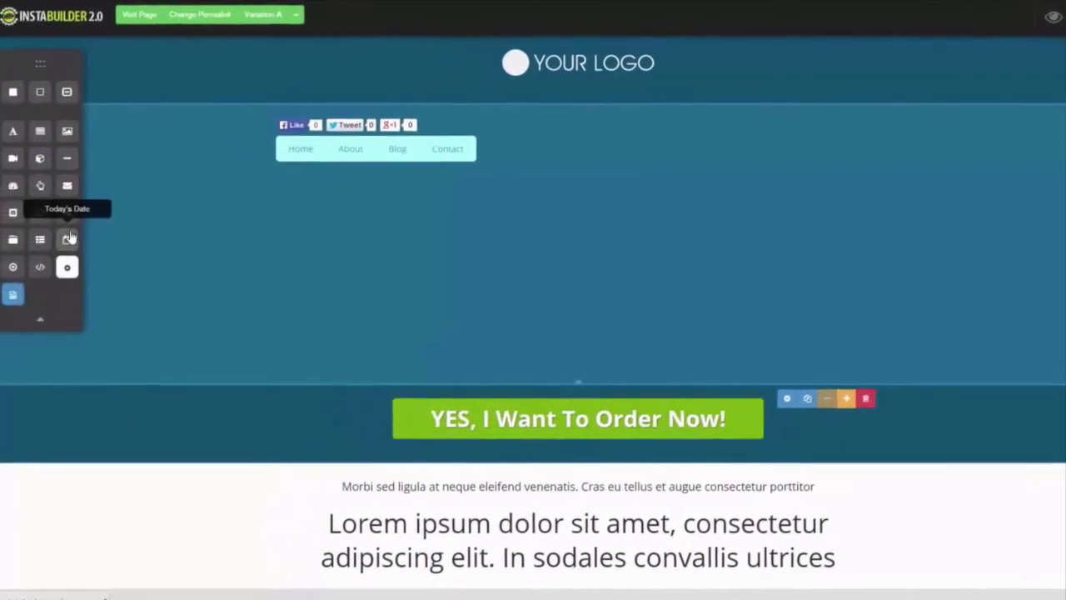
- Add a Today's Date element below the menu and look through its date format, timezone and font settings
{"action": "left_click_drag", "start_coordinate": [88, 239], "coordinate": [514, 181]}
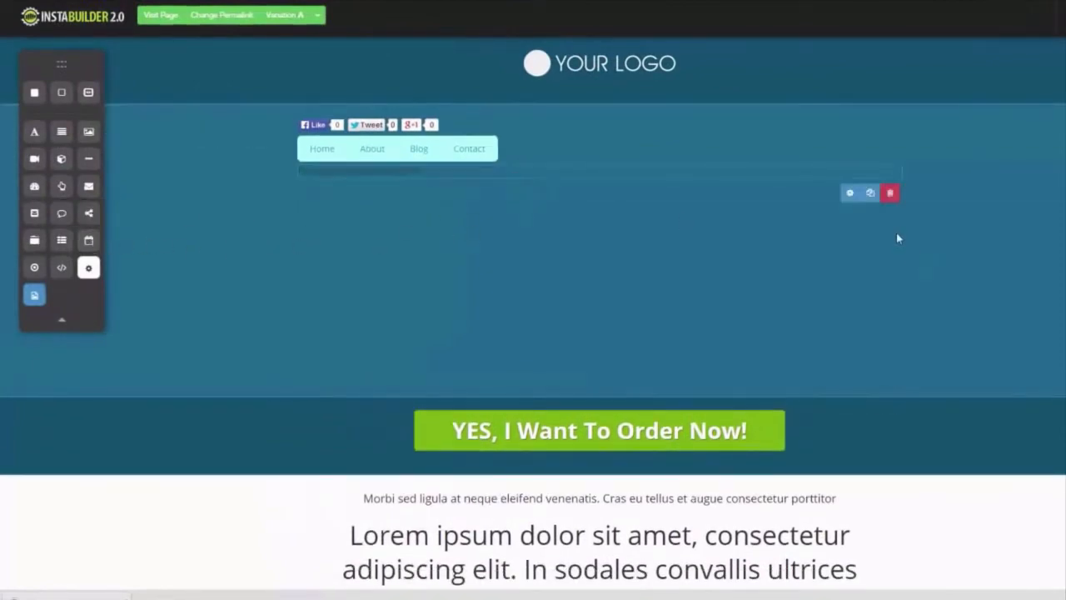
{"action": "left_click", "coordinate": [850, 192]}
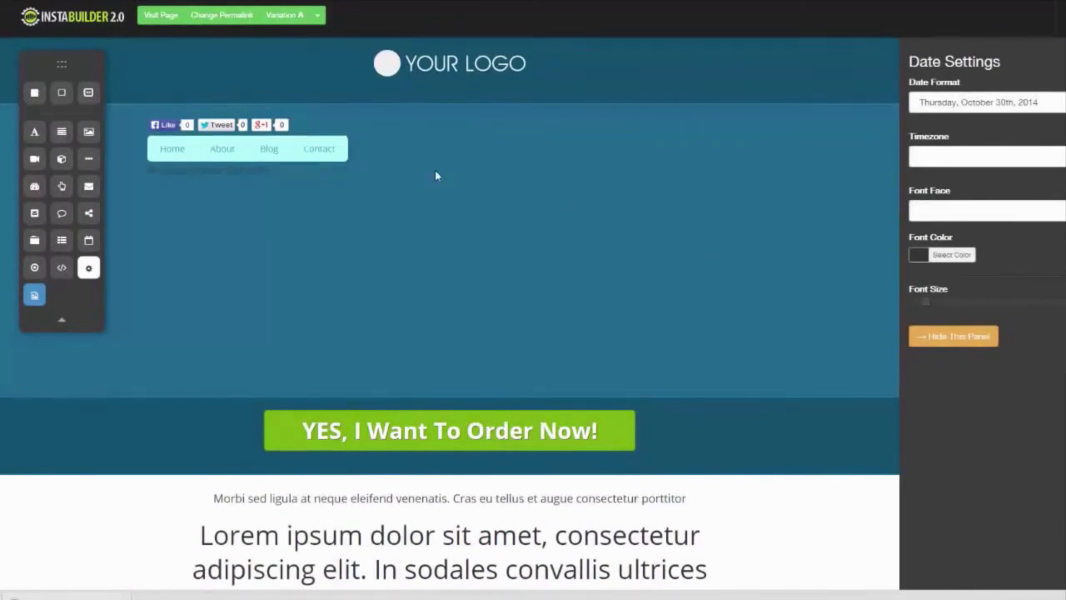
{"action": "key", "text": "Escape"}
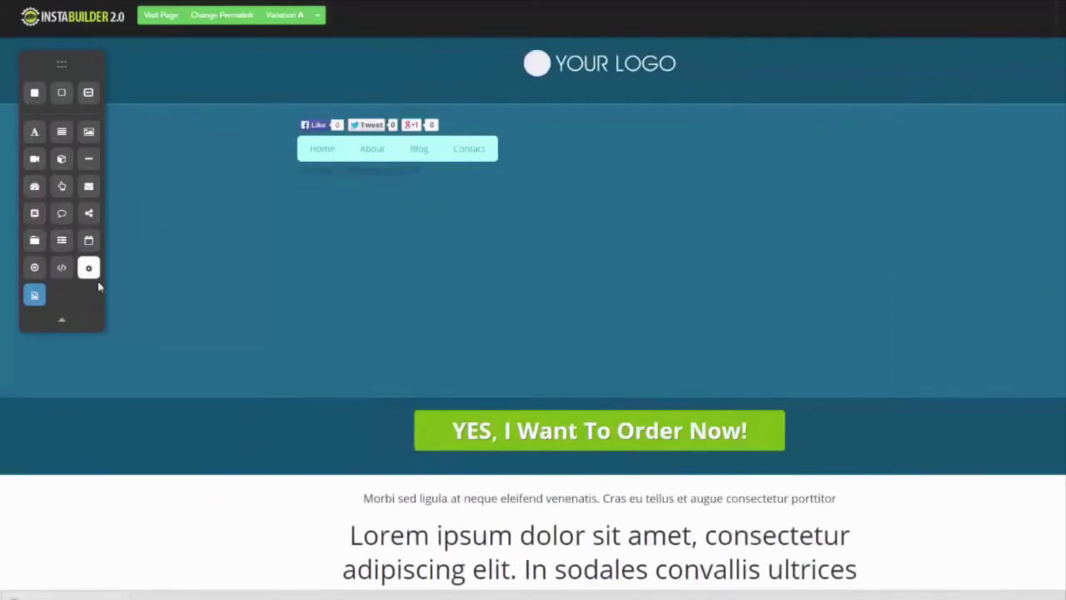
- Add a multiple-choice quiz element below the date and delete it again
{"action": "left_click_drag", "start_coordinate": [59, 267], "coordinate": [583, 209]}
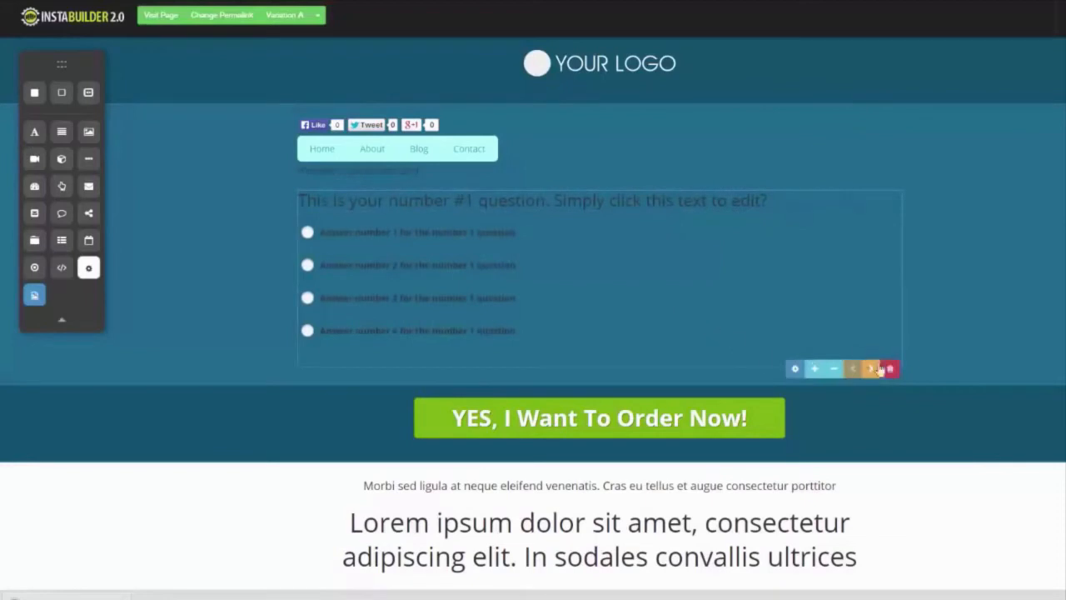
{"action": "left_click", "coordinate": [890, 368]}
{"action": "left_click", "coordinate": [635, 69]}
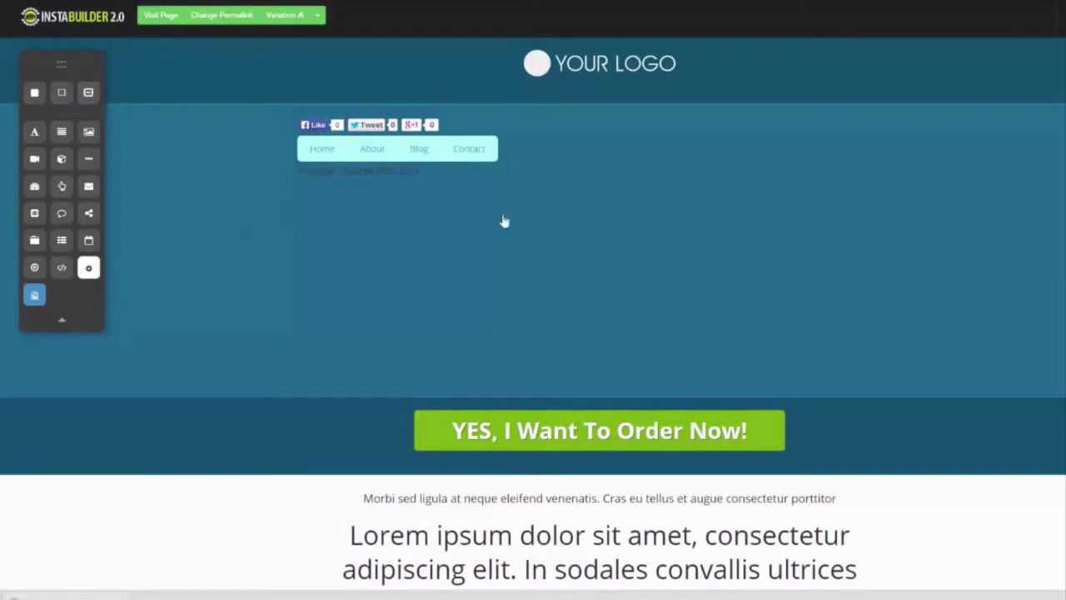
{"action": "scroll", "coordinate": [533, 312], "scroll_direction": "down", "scroll_amount": 4}
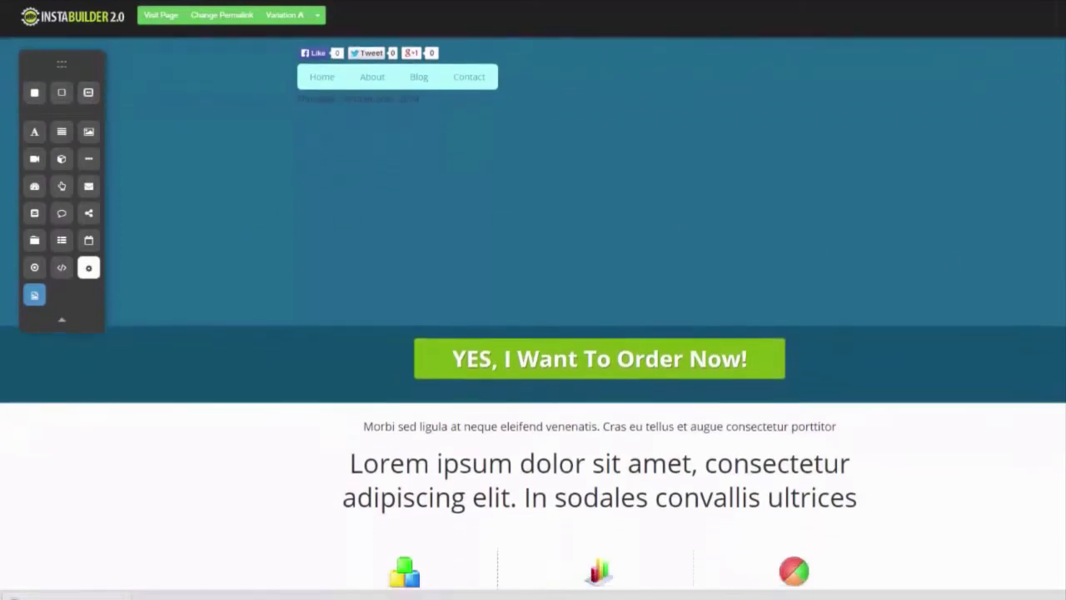
{"action": "scroll", "coordinate": [1025, 218], "scroll_direction": "up", "scroll_amount": 4}
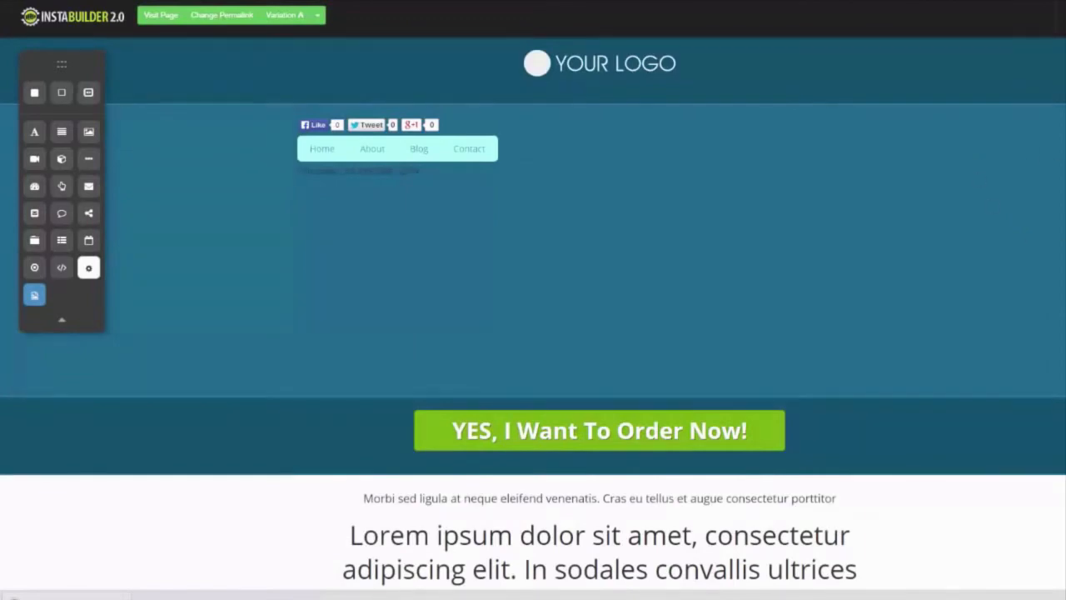
{"action": "scroll", "coordinate": [533, 312], "scroll_direction": "down", "scroll_amount": 5}
{"action": "scroll", "coordinate": [533, 311], "scroll_direction": "up", "scroll_amount": 5}
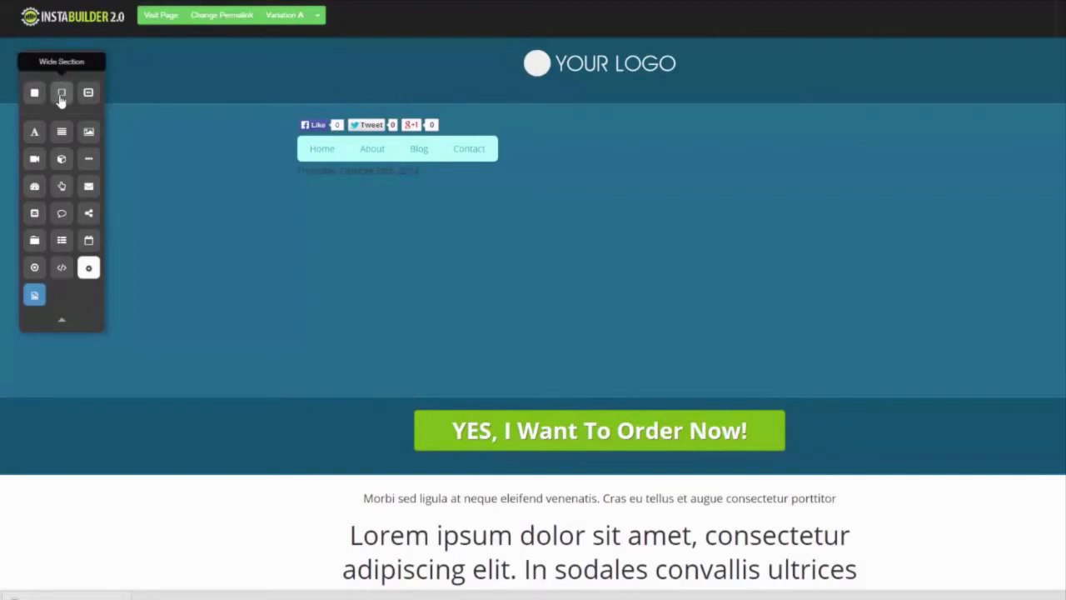
- Add a wide section above the three sub-headline columns and open its background settings
{"action": "left_click_drag", "start_coordinate": [61, 98], "coordinate": [469, 396]}
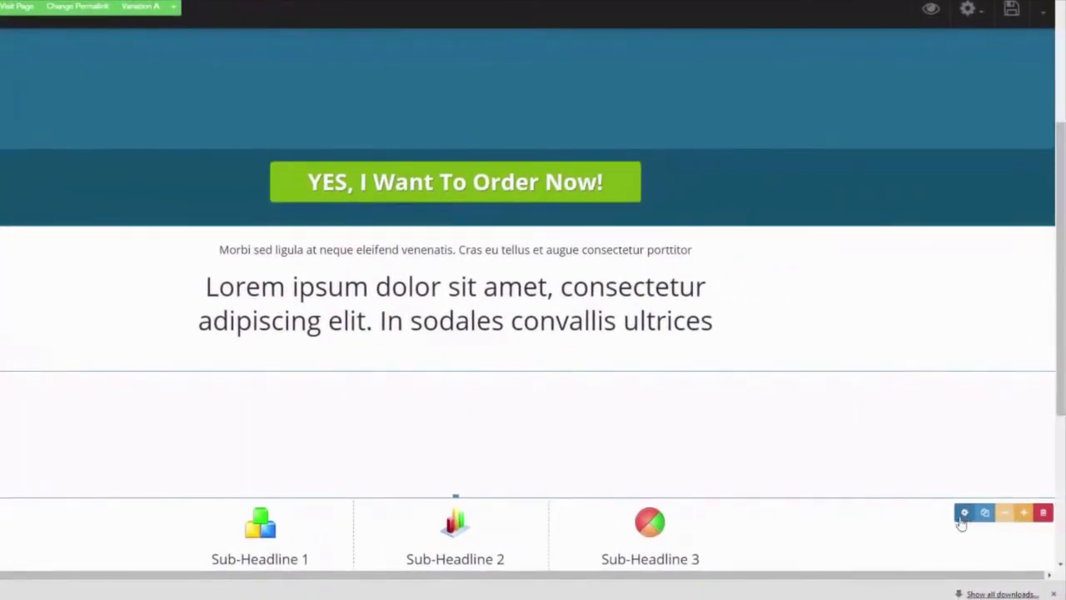
{"action": "left_click", "coordinate": [963, 513]}
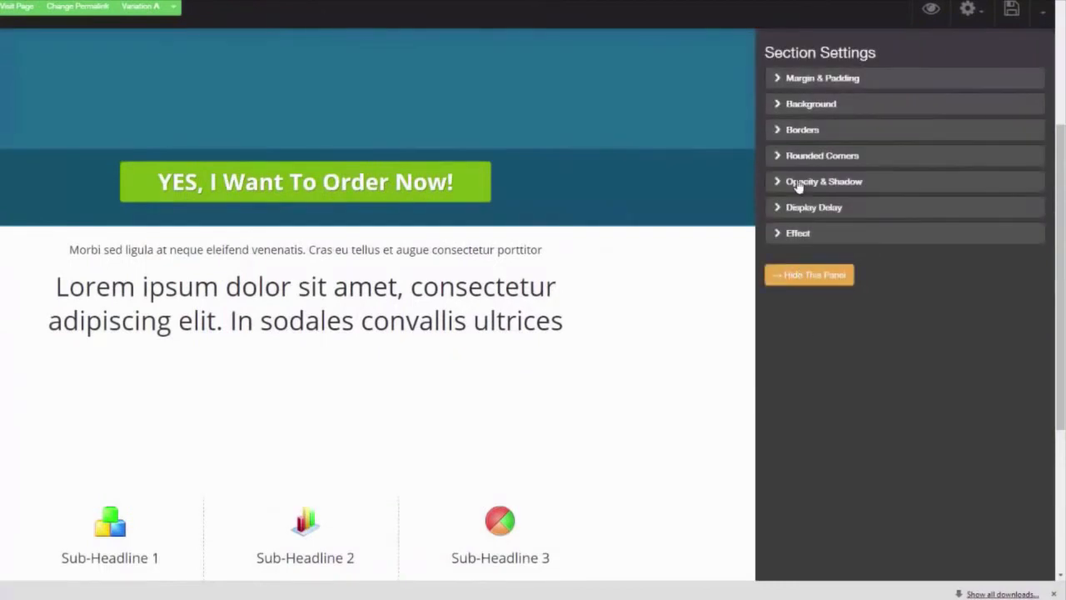
{"action": "left_click", "coordinate": [779, 84]}
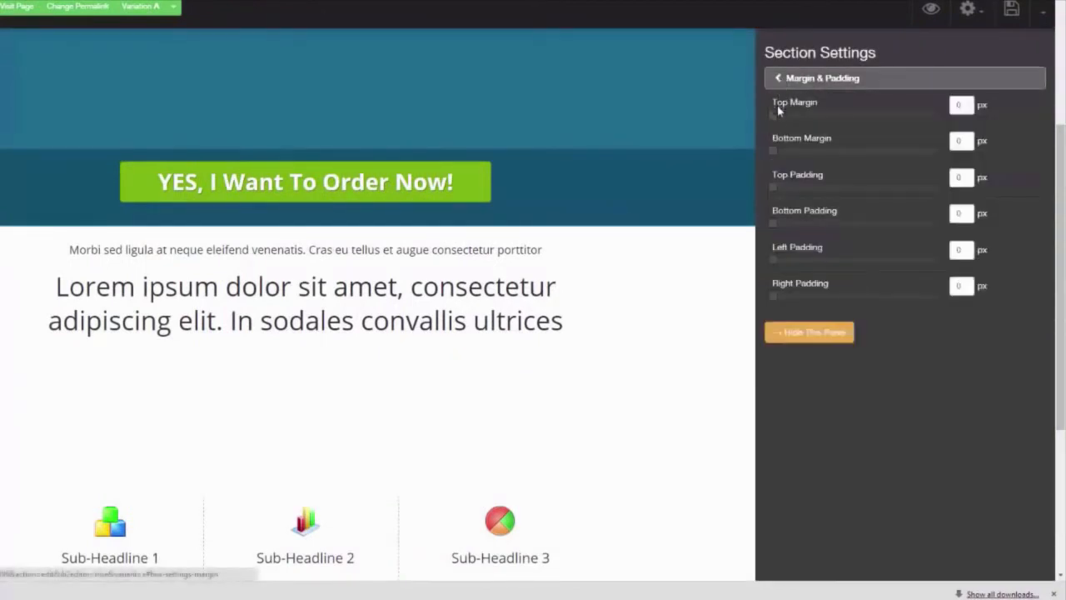
{"action": "left_click", "coordinate": [777, 80]}
{"action": "left_click", "coordinate": [776, 105]}
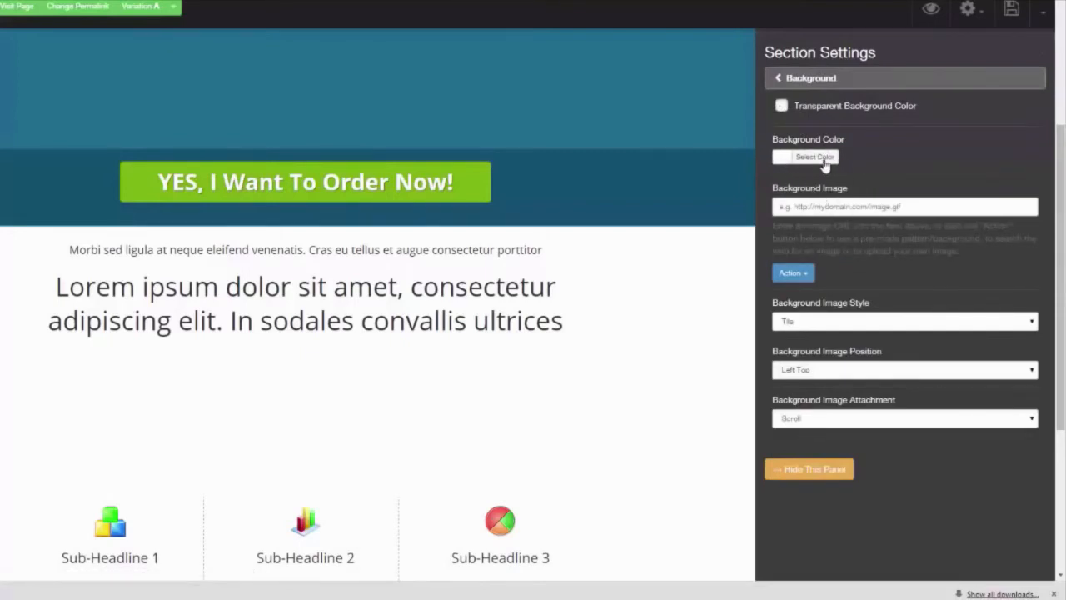
- Browse the pre-made background patterns, trying dark red and maroon, and apply the dark gray pattern to the new section
{"action": "left_click", "coordinate": [807, 277]}
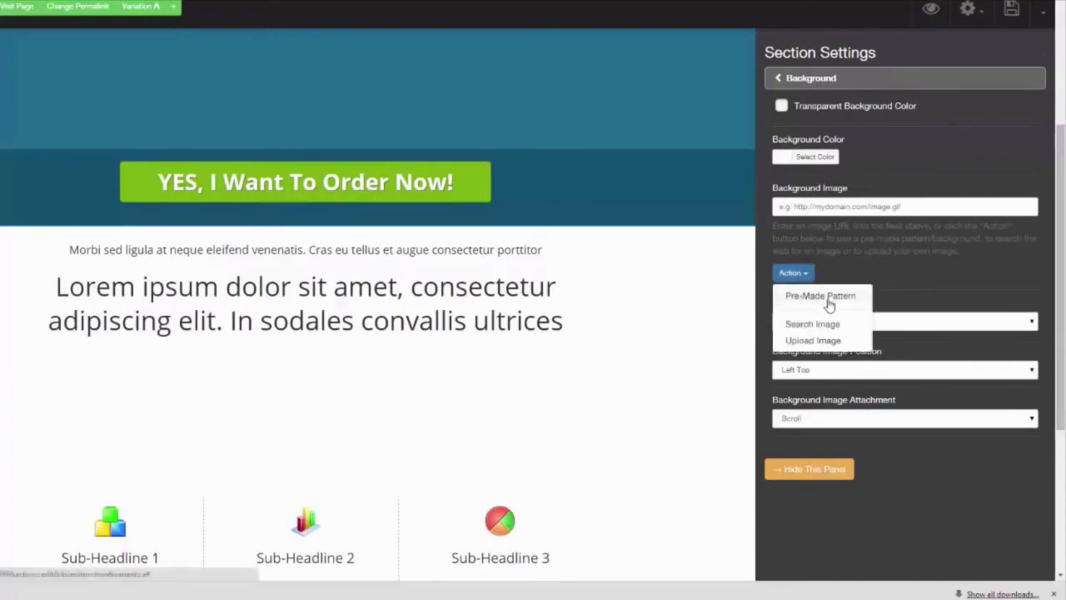
{"action": "left_click", "coordinate": [829, 305]}
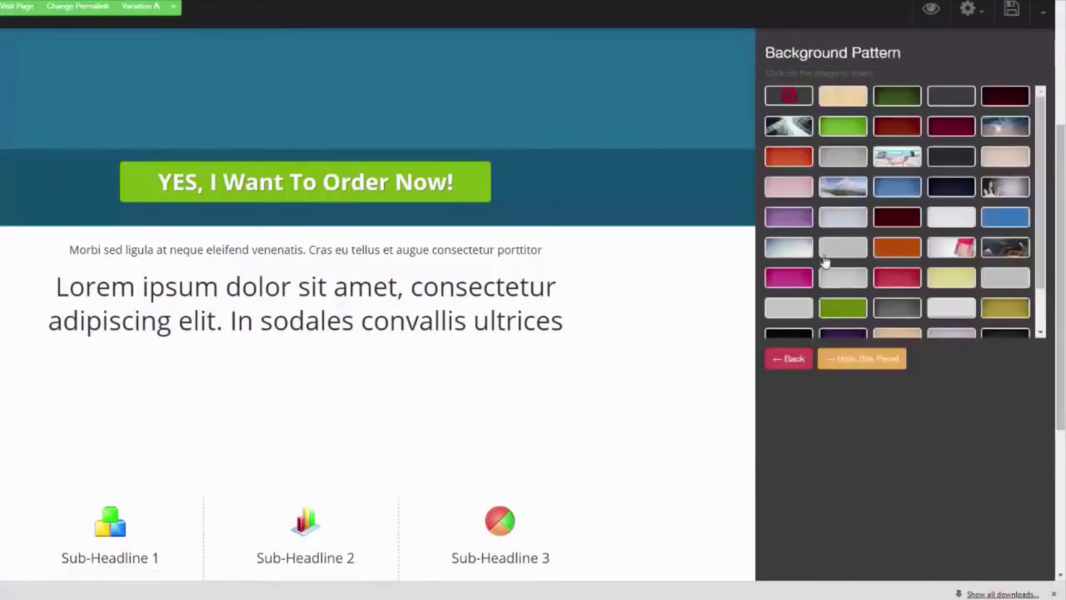
{"action": "left_click", "coordinate": [993, 100]}
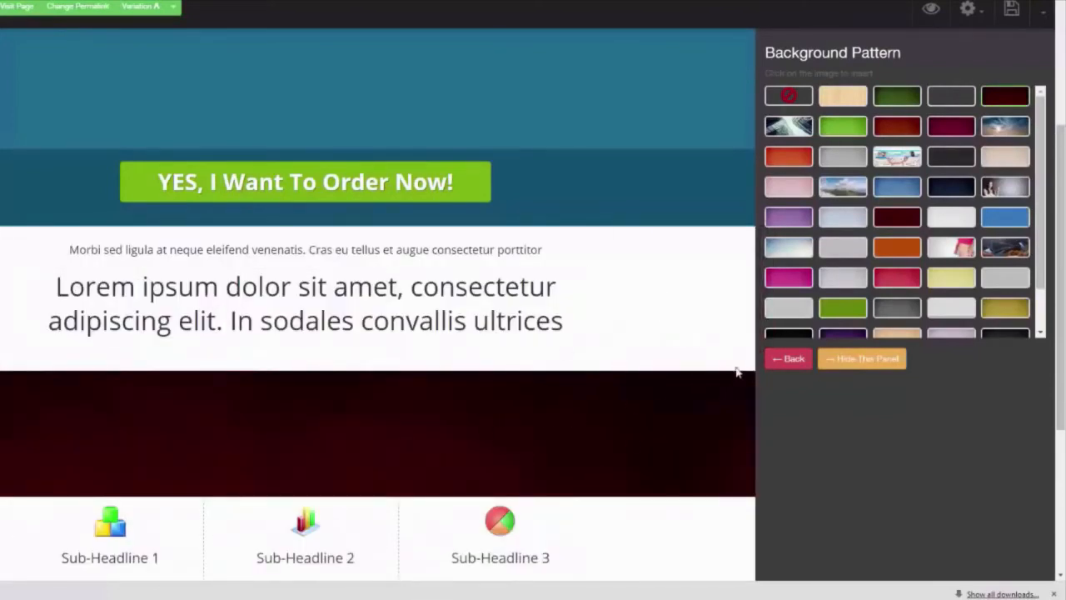
{"action": "left_click", "coordinate": [951, 130]}
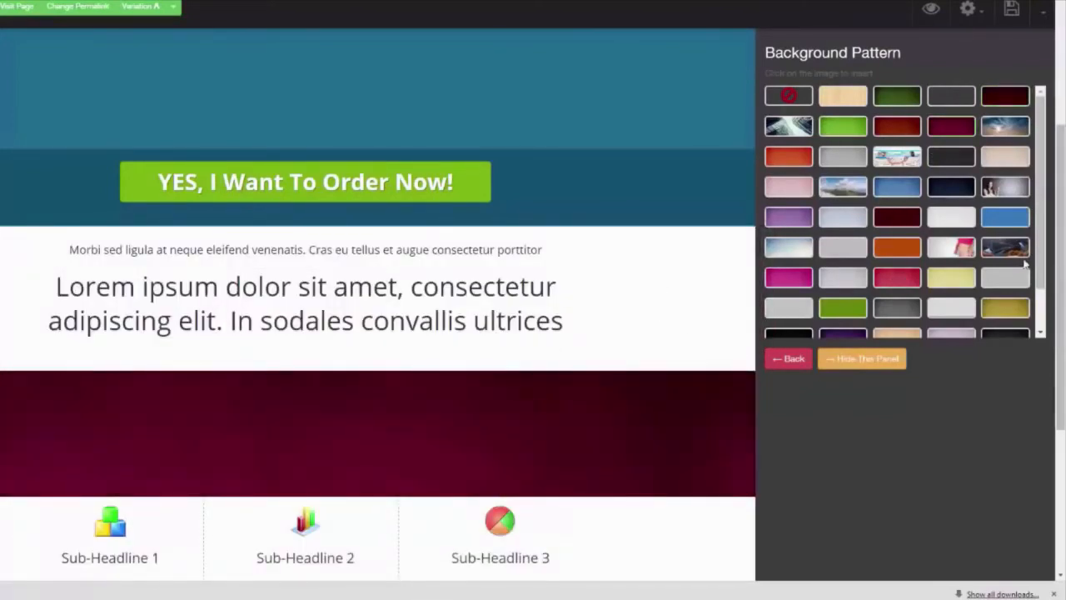
{"action": "mouse_move", "coordinate": [1042, 133]}
{"action": "left_mouse_down"}
{"action": "mouse_move", "coordinate": [1042, 179]}
{"action": "mouse_move", "coordinate": [1041, 131]}
{"action": "left_mouse_up"}
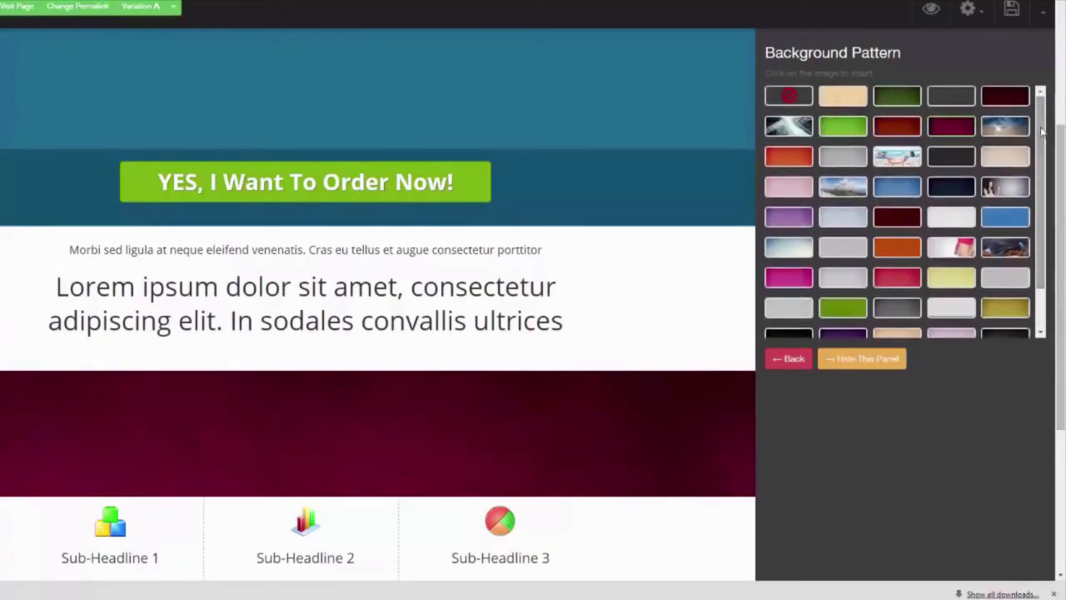
{"action": "left_click", "coordinate": [903, 309]}
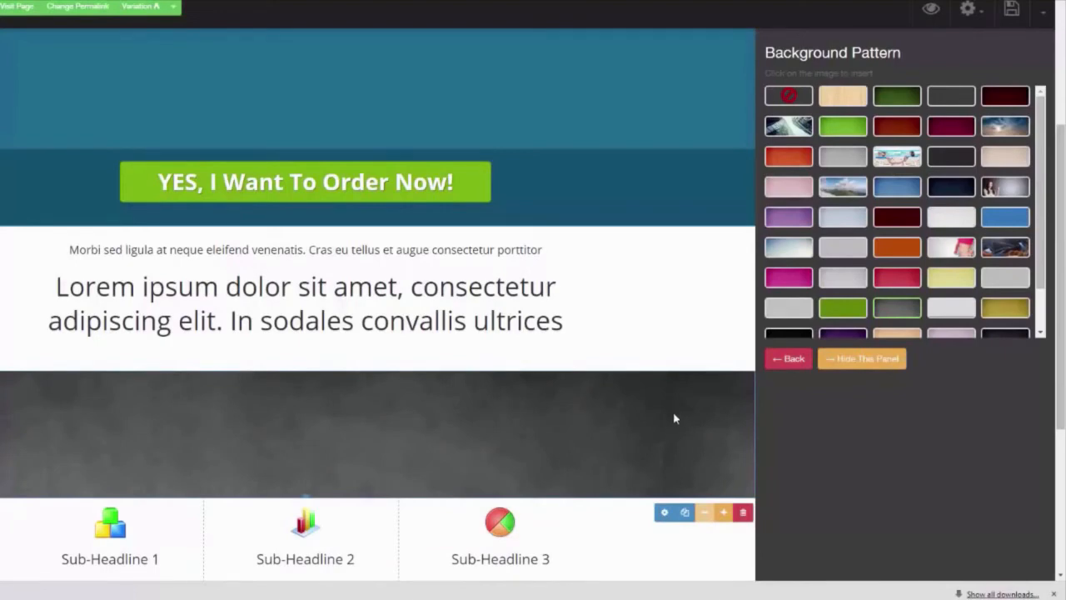
- Duplicate the gray section, give the upper one the orange textured background pattern and close its settings
{"action": "left_click", "coordinate": [686, 512]}
{"action": "left_click_drag", "start_coordinate": [666, 543], "coordinate": [662, 292]}
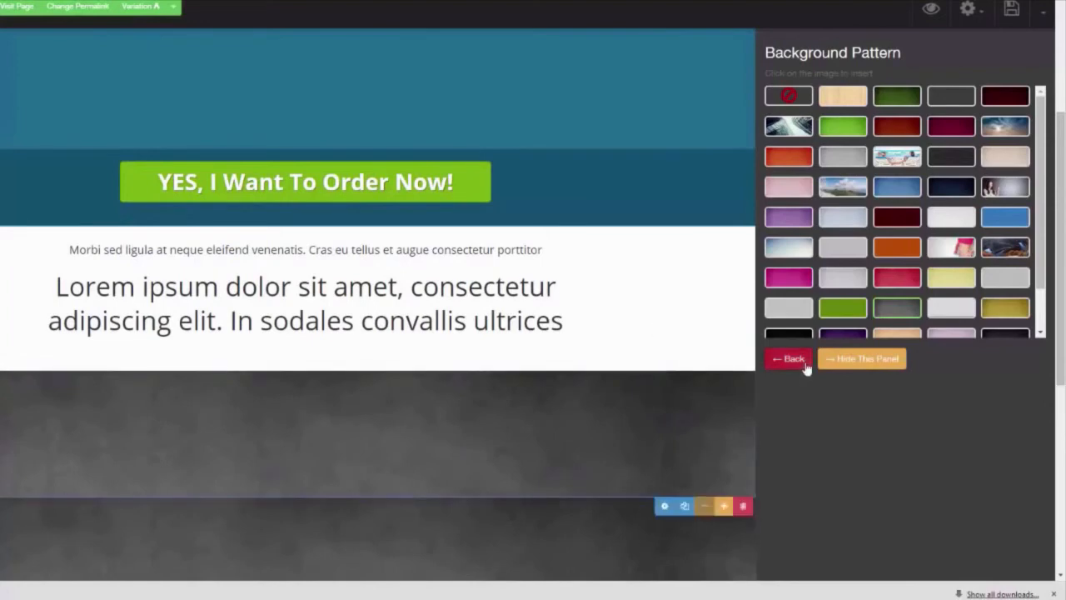
{"action": "left_click", "coordinate": [900, 184]}
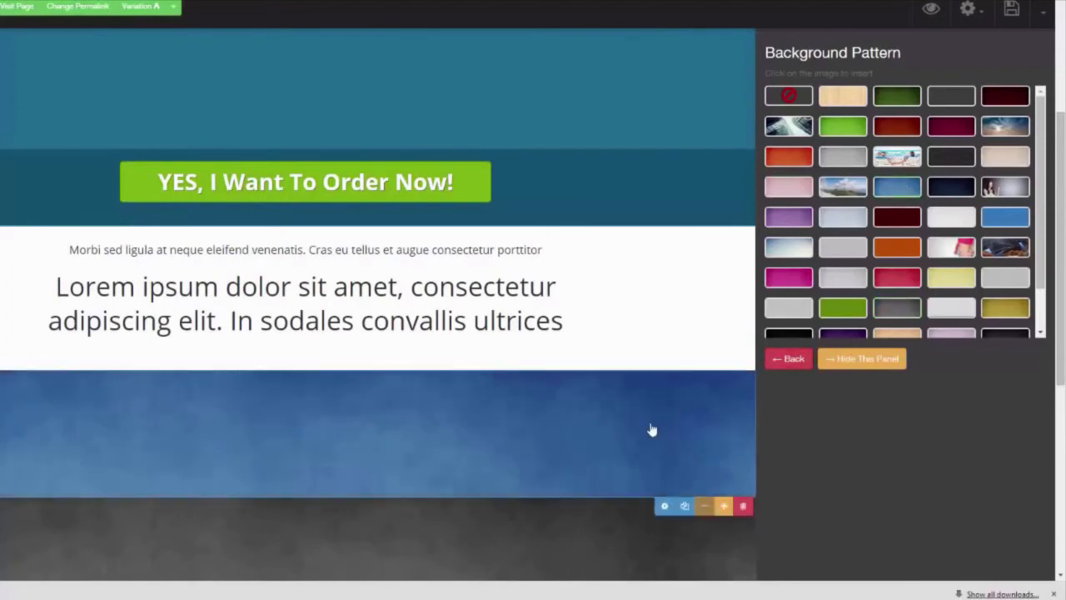
{"action": "left_click_drag", "start_coordinate": [1059, 294], "coordinate": [1059, 374]}
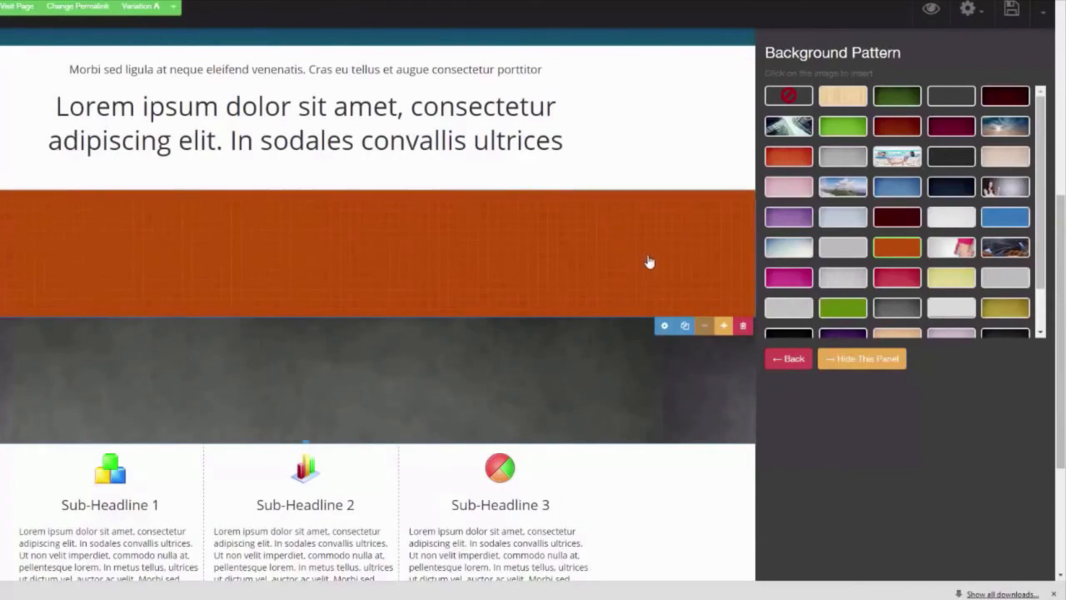
{"action": "left_click", "coordinate": [858, 359]}
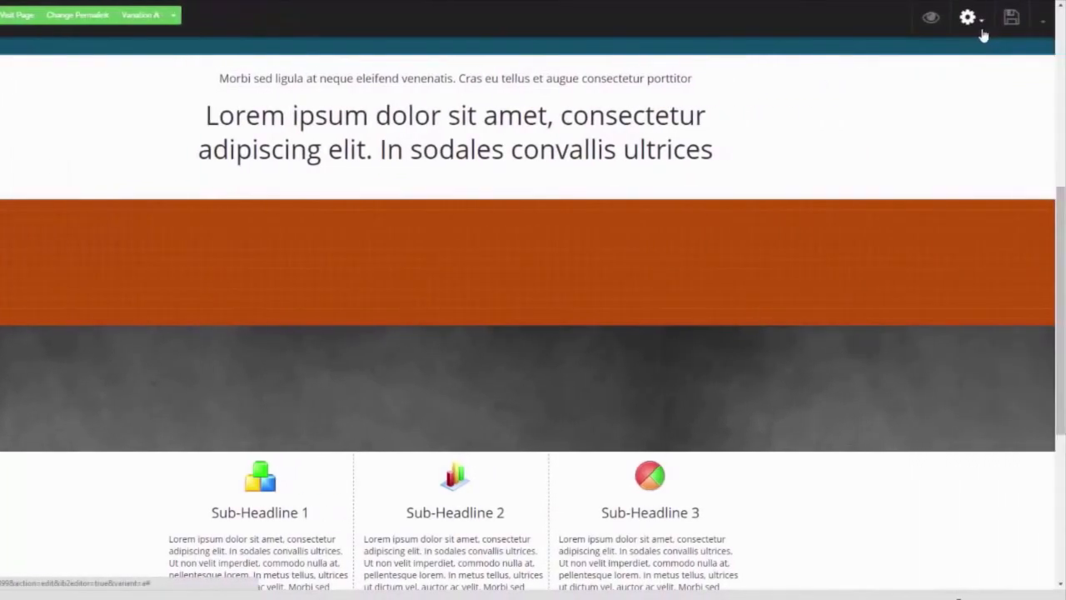
- Enable the attention bar for the page and change its background color to black
{"action": "left_click", "coordinate": [984, 35]}
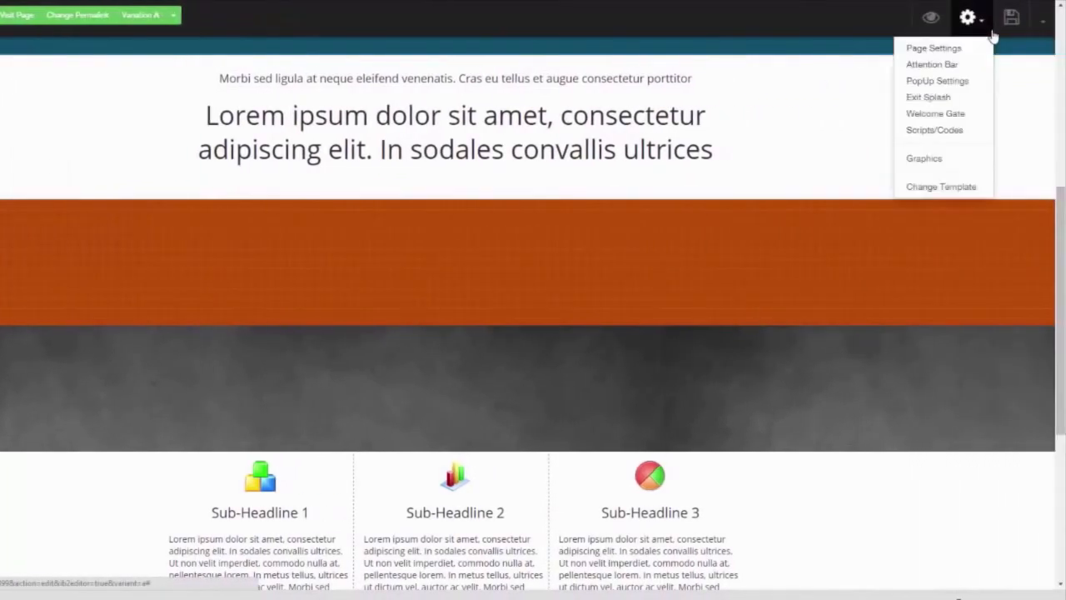
{"action": "left_click", "coordinate": [948, 66]}
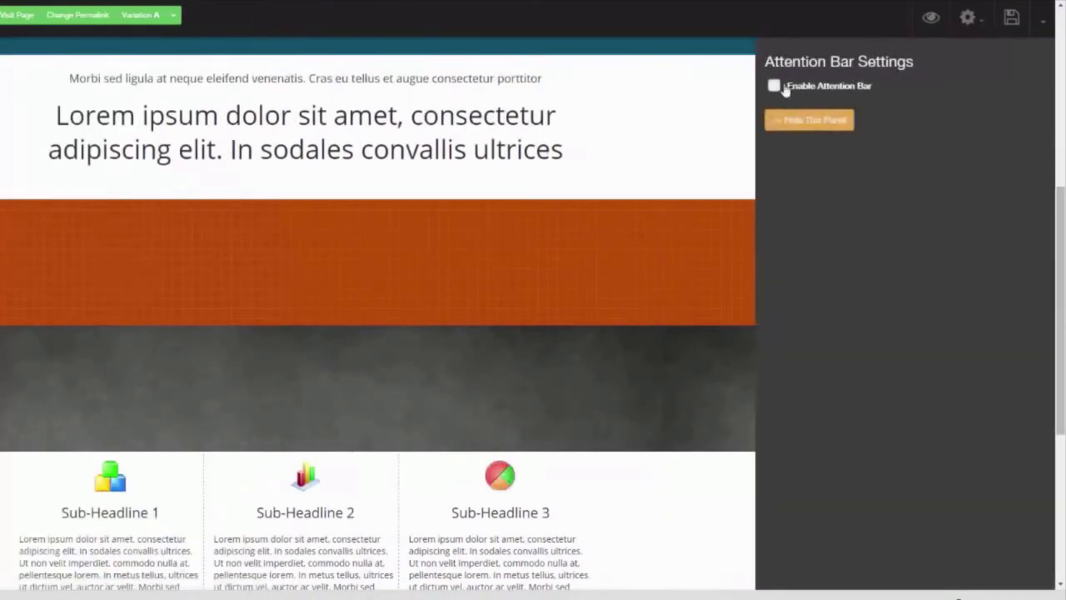
{"action": "left_click", "coordinate": [785, 89]}
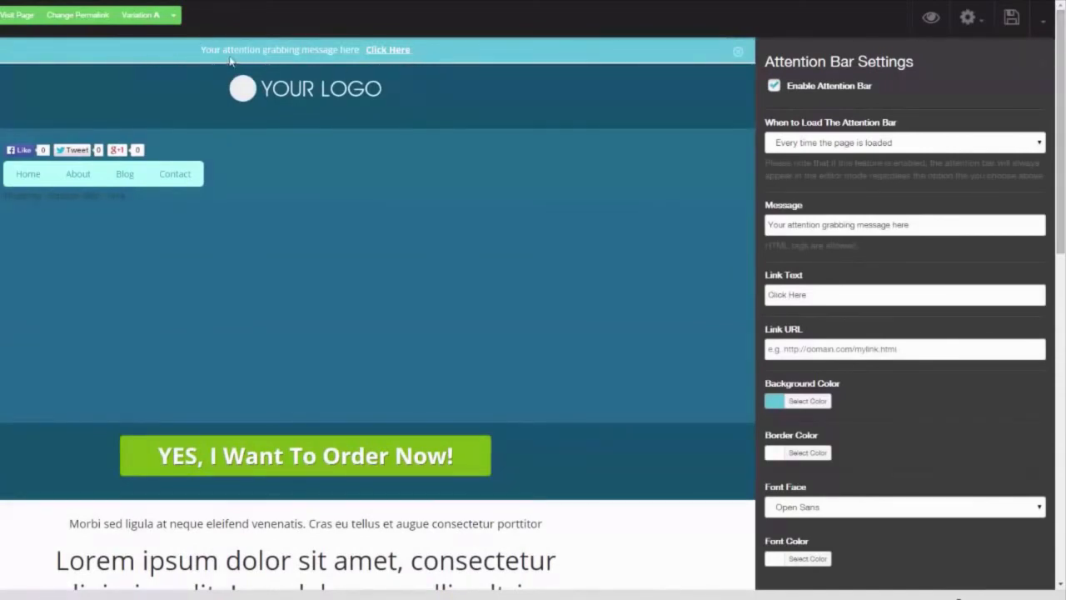
{"action": "left_click", "coordinate": [777, 402]}
{"action": "left_click_drag", "start_coordinate": [791, 470], "coordinate": [755, 550]}
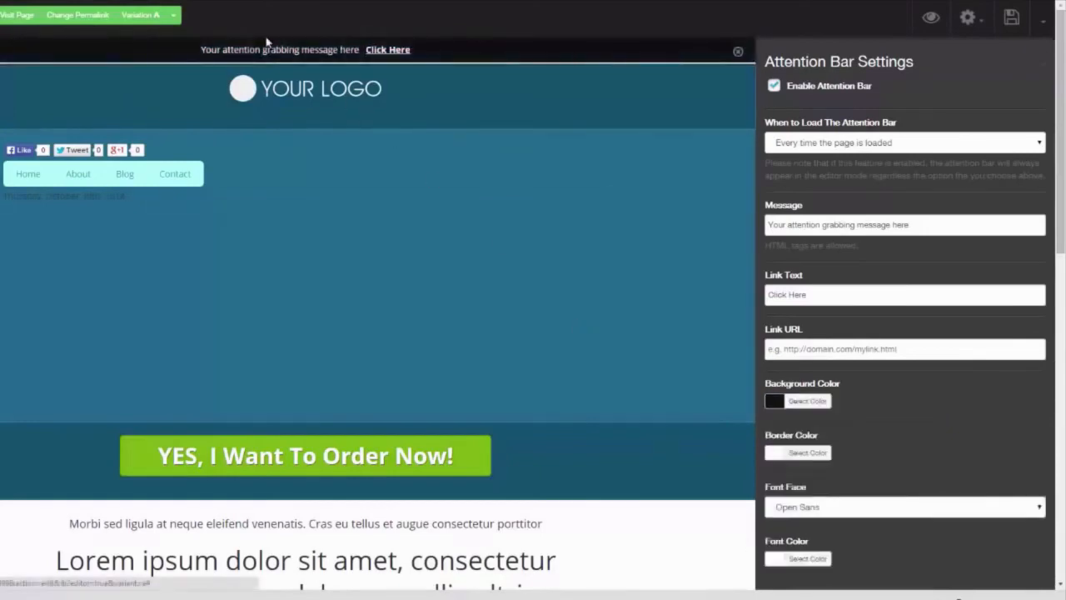
{"action": "left_click", "coordinate": [1044, 67]}
- Look through the popup's loading options and open the Welcome Gate settings
{"action": "left_click", "coordinate": [975, 18]}
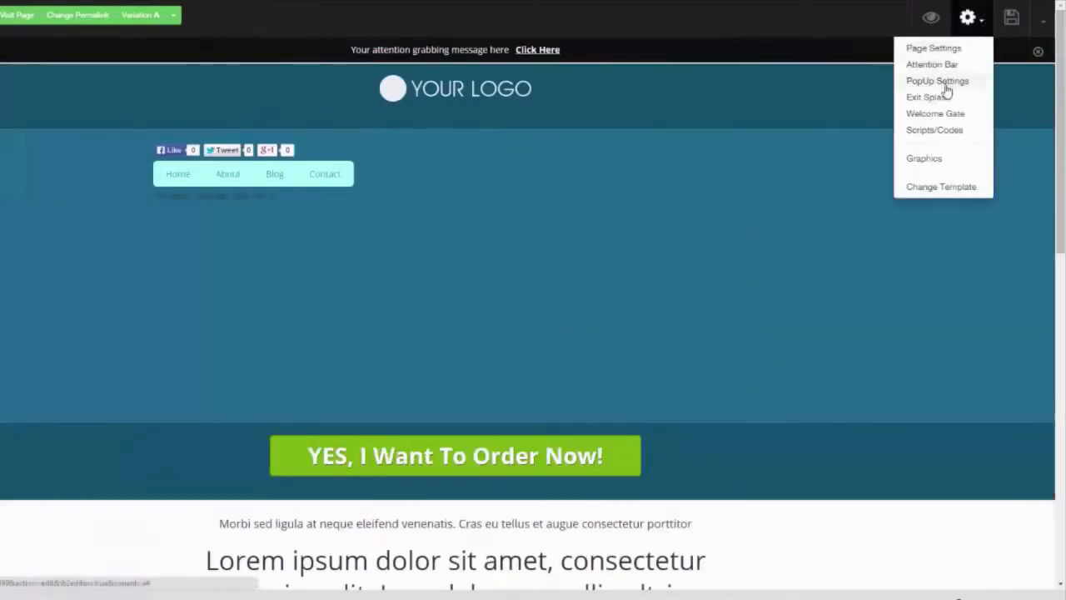
{"action": "left_click", "coordinate": [945, 84]}
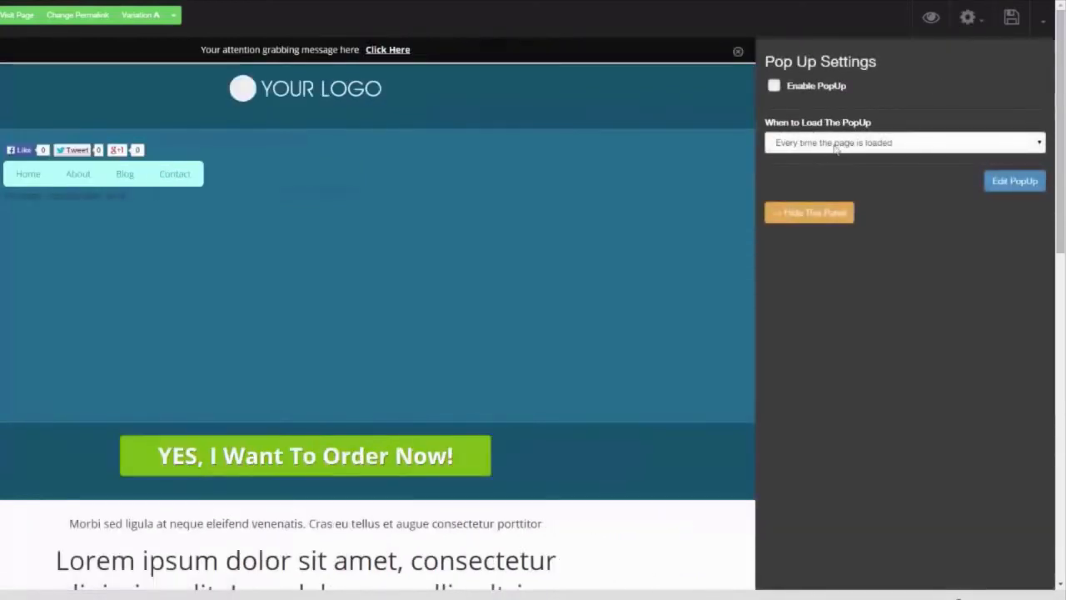
{"action": "left_click", "coordinate": [965, 144]}
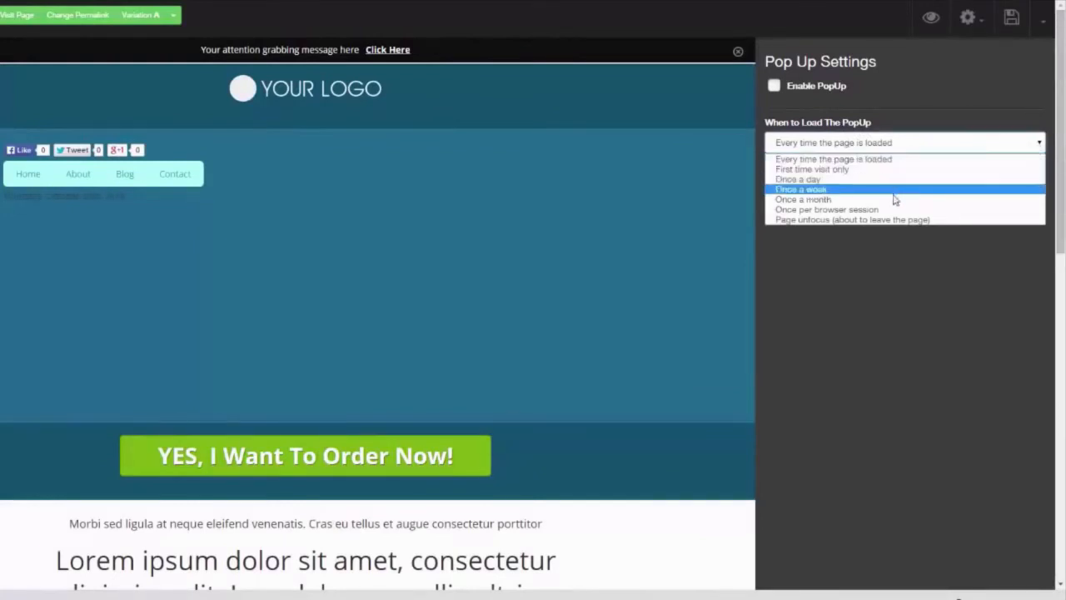
{"action": "left_click", "coordinate": [891, 274]}
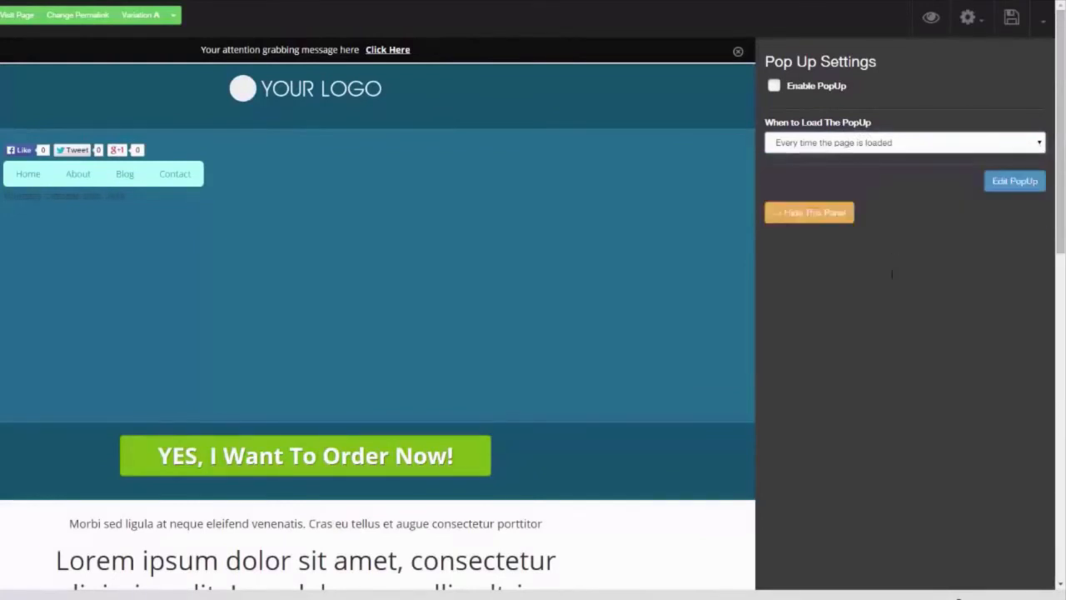
{"action": "left_click", "coordinate": [1041, 70]}
{"action": "left_click", "coordinate": [973, 20]}
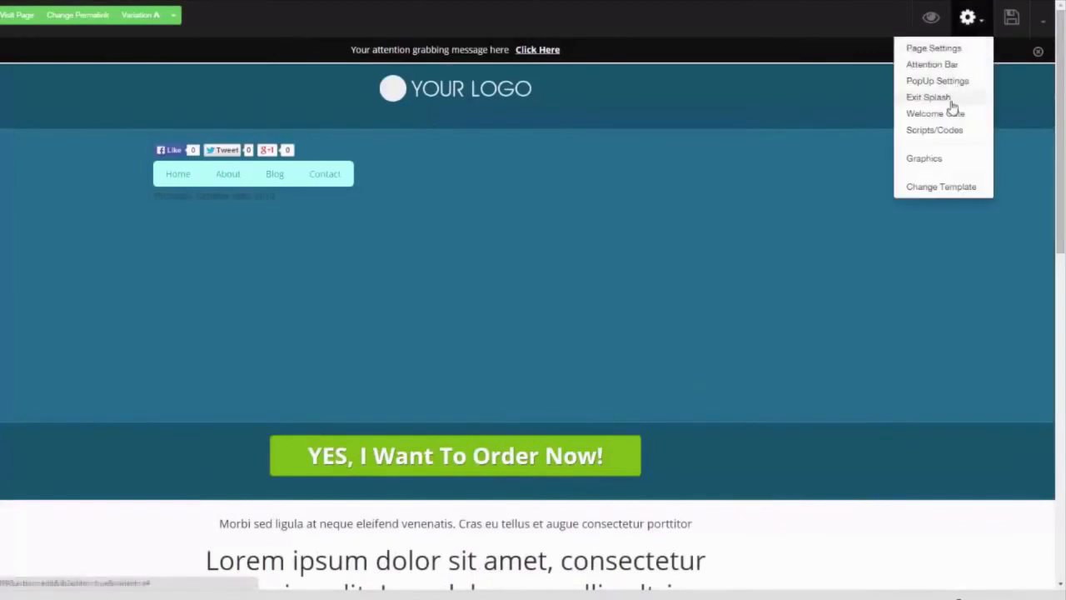
{"action": "left_click", "coordinate": [955, 114]}
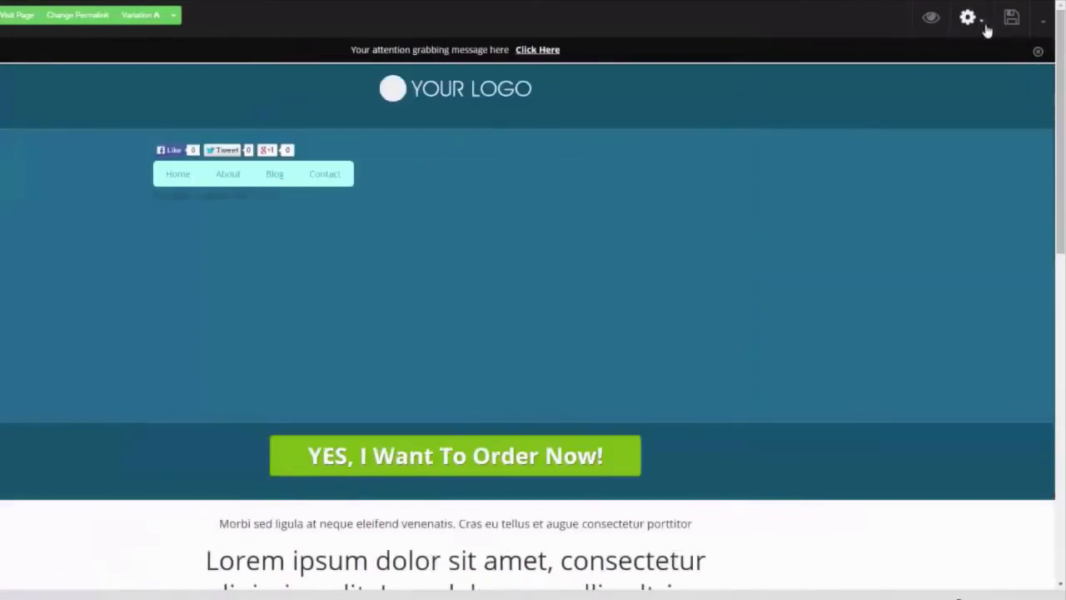
- Insert the red "Send Me The Video" and yellow "Get The FREE Report!" button graphics below the menu
{"action": "left_click", "coordinate": [983, 25]}
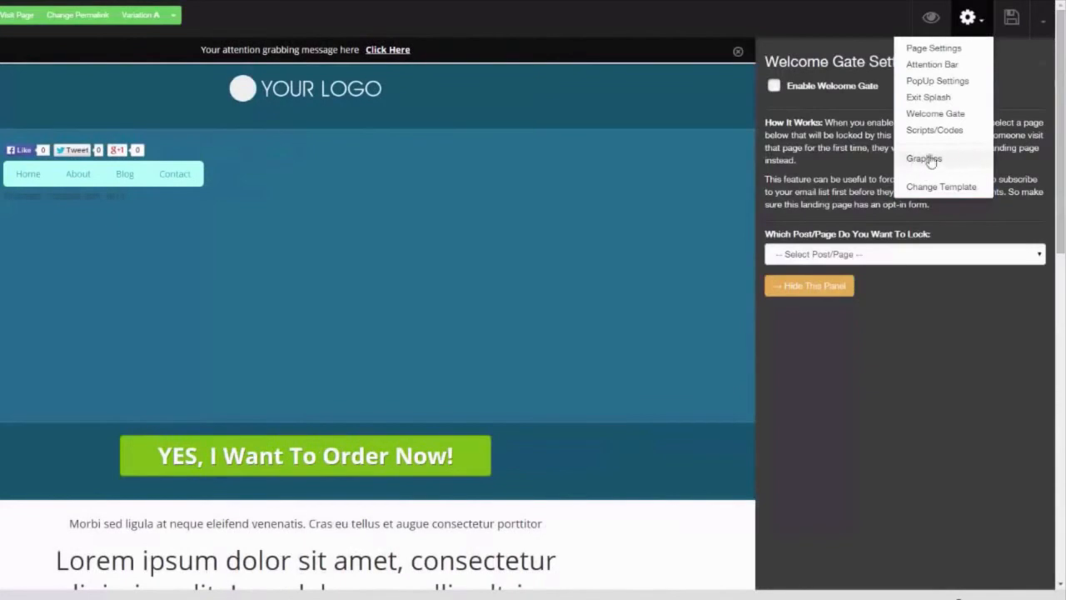
{"action": "left_click", "coordinate": [932, 159]}
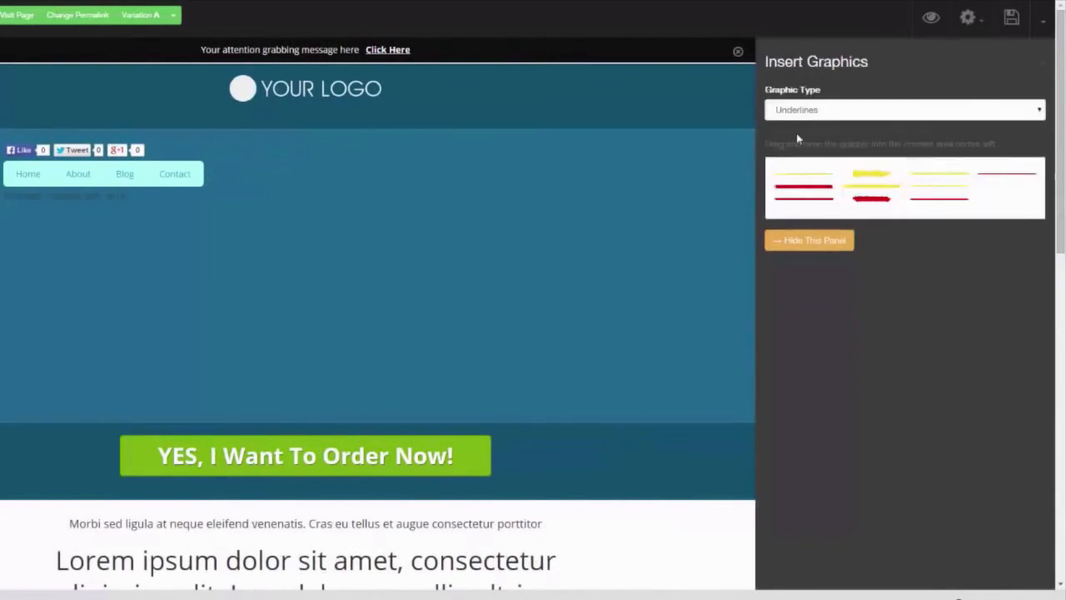
{"action": "left_click", "coordinate": [1038, 114]}
{"action": "left_click", "coordinate": [1004, 144]}
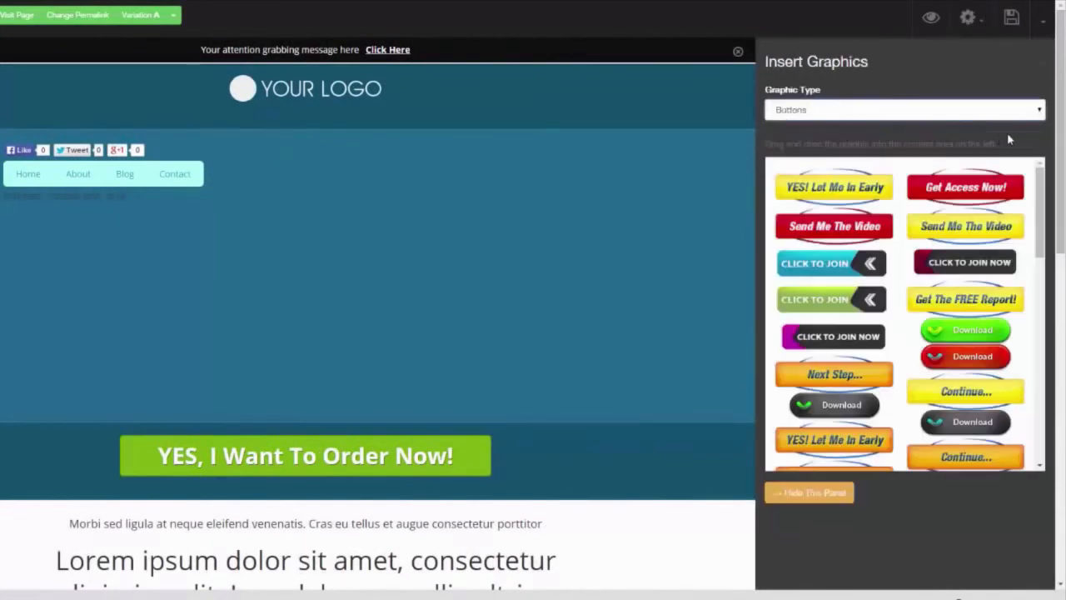
{"action": "left_click_drag", "start_coordinate": [834, 226], "coordinate": [426, 196]}
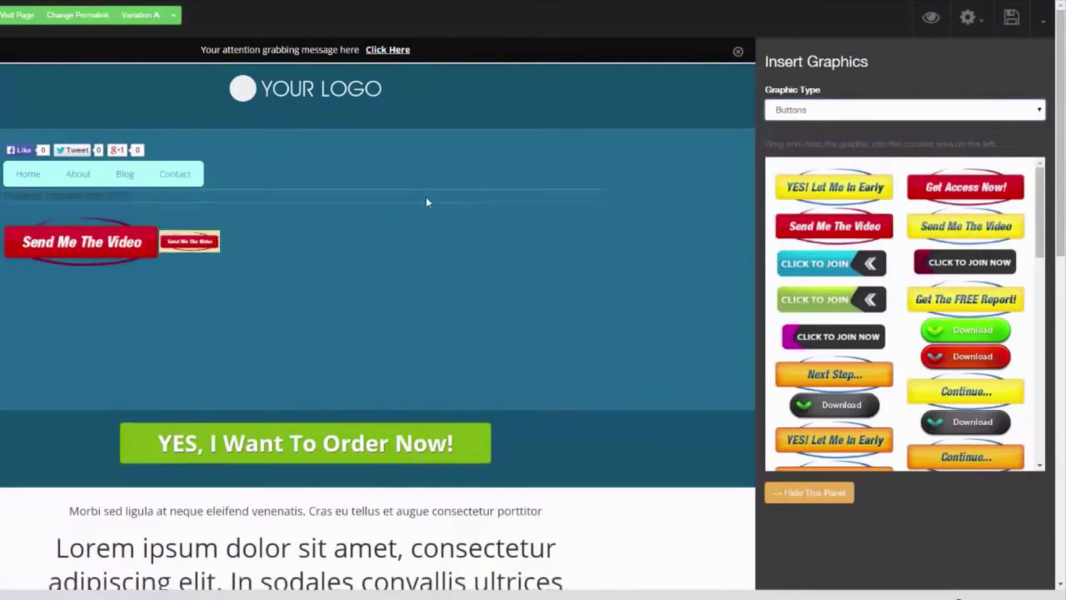
{"action": "left_click_drag", "start_coordinate": [978, 301], "coordinate": [430, 292]}
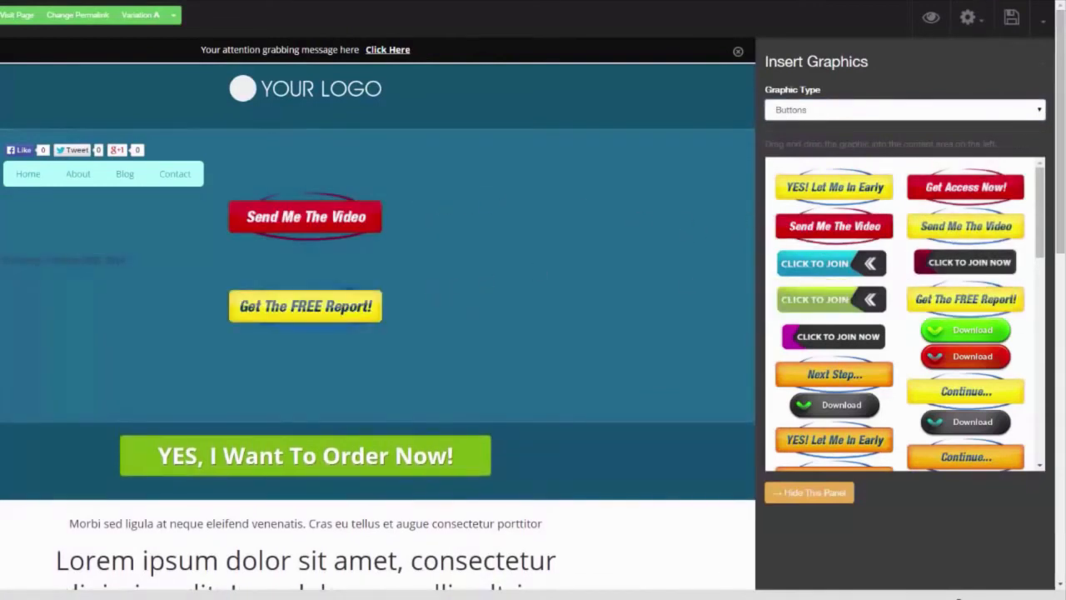
- Browse the Bigicons and Highlights graphics and insert the large dark red double-chevron arrow above the "Send Me The Video" button
{"action": "left_click", "coordinate": [1038, 111]}
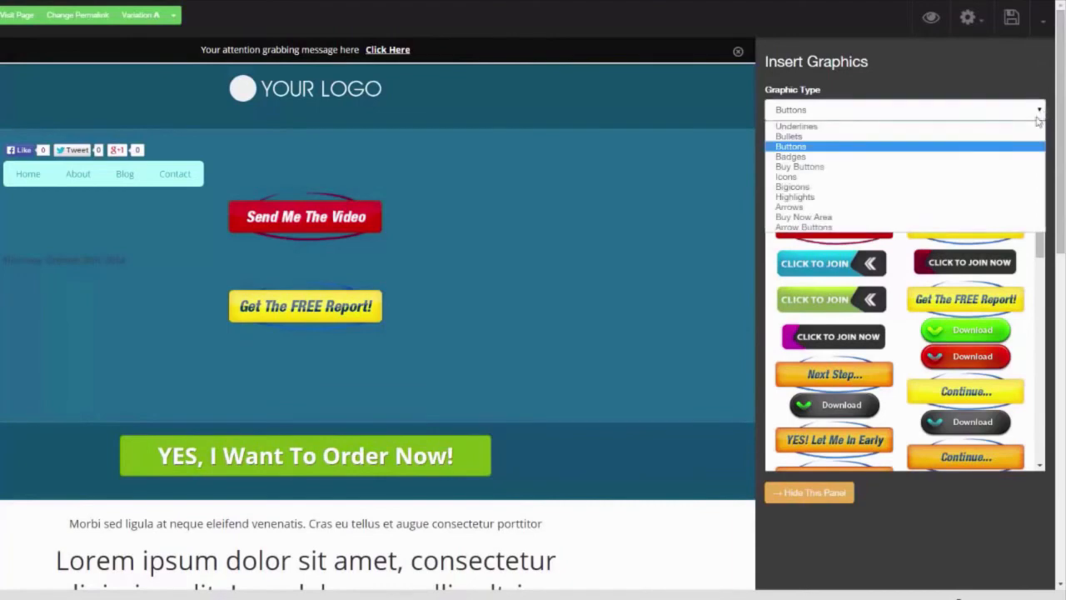
{"action": "left_click", "coordinate": [966, 188]}
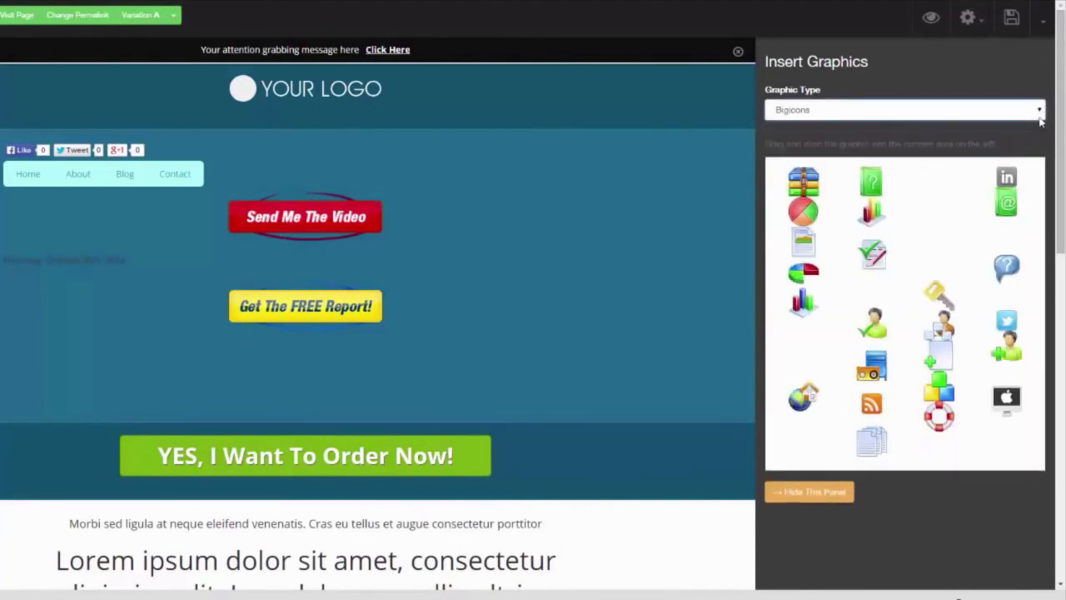
{"action": "left_click", "coordinate": [1039, 118]}
{"action": "left_click", "coordinate": [958, 191]}
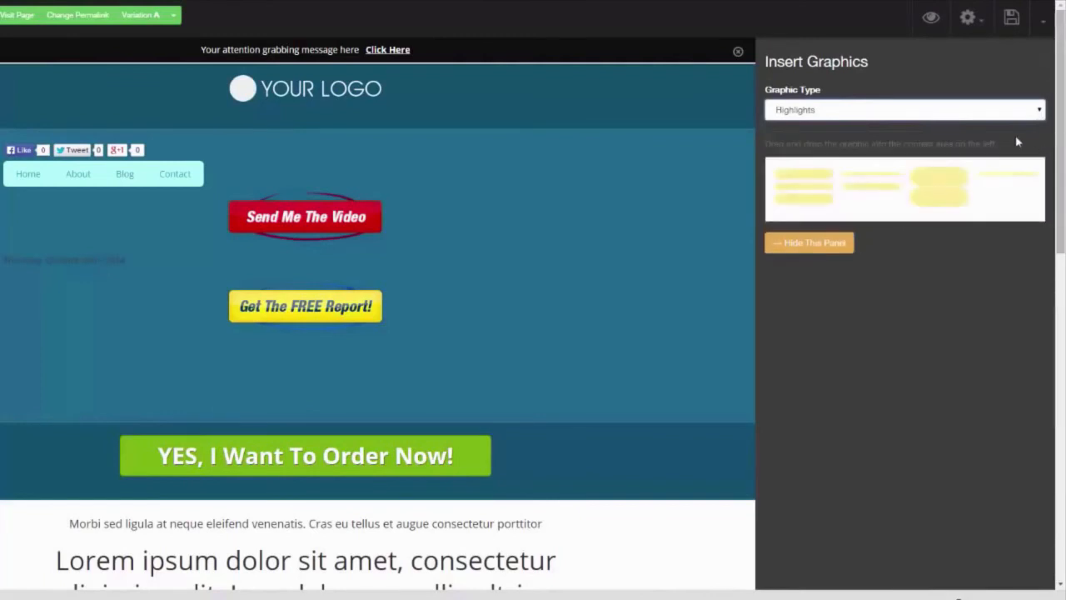
{"action": "left_click", "coordinate": [1038, 118]}
{"action": "left_click", "coordinate": [958, 207]}
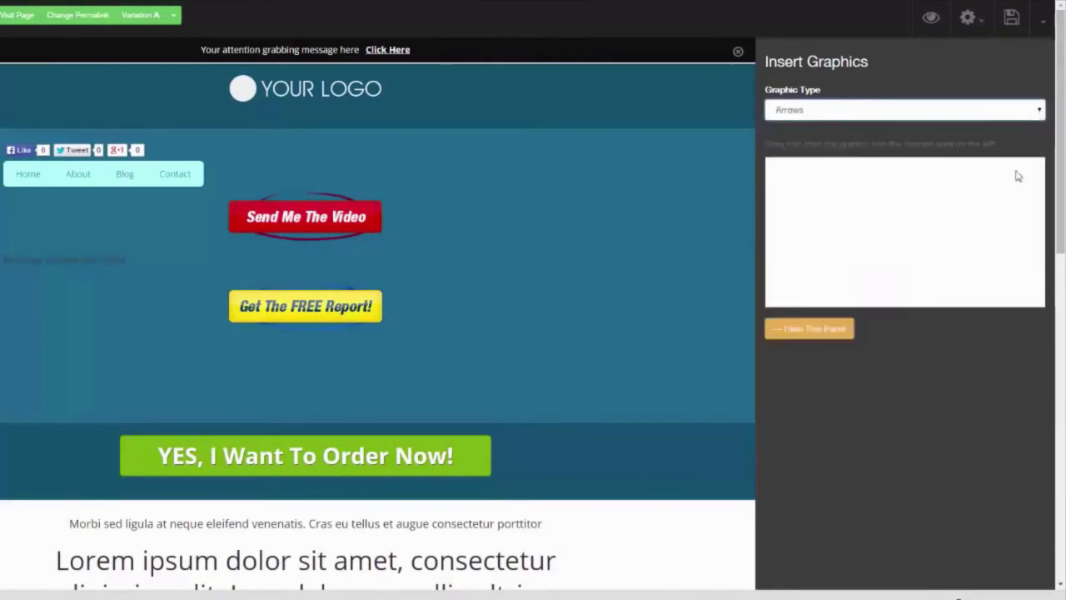
{"action": "left_click_drag", "start_coordinate": [932, 237], "coordinate": [496, 207]}
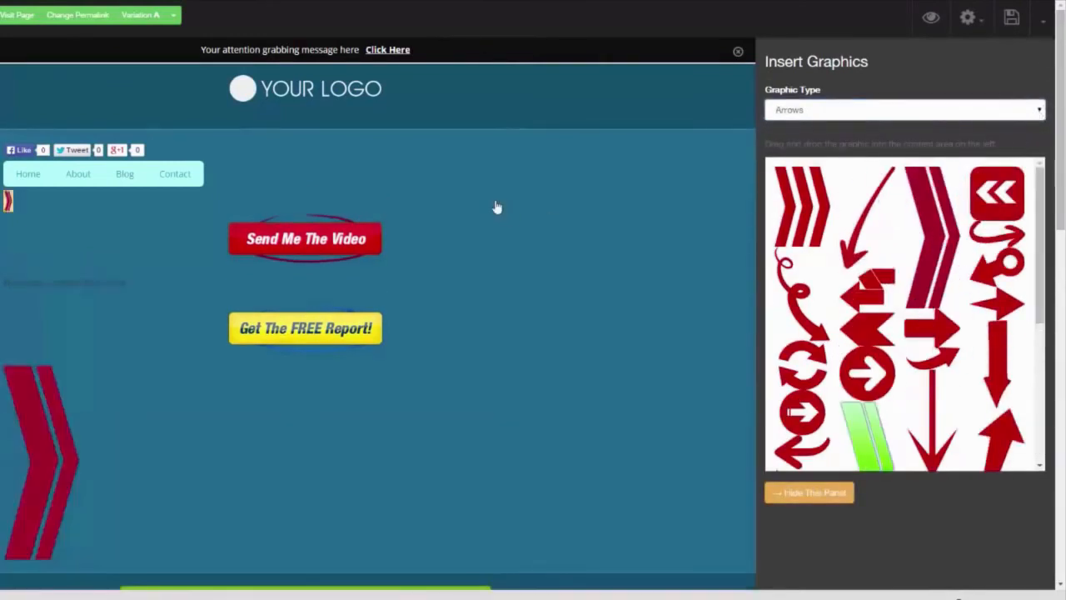
{"action": "left_click", "coordinate": [320, 293]}
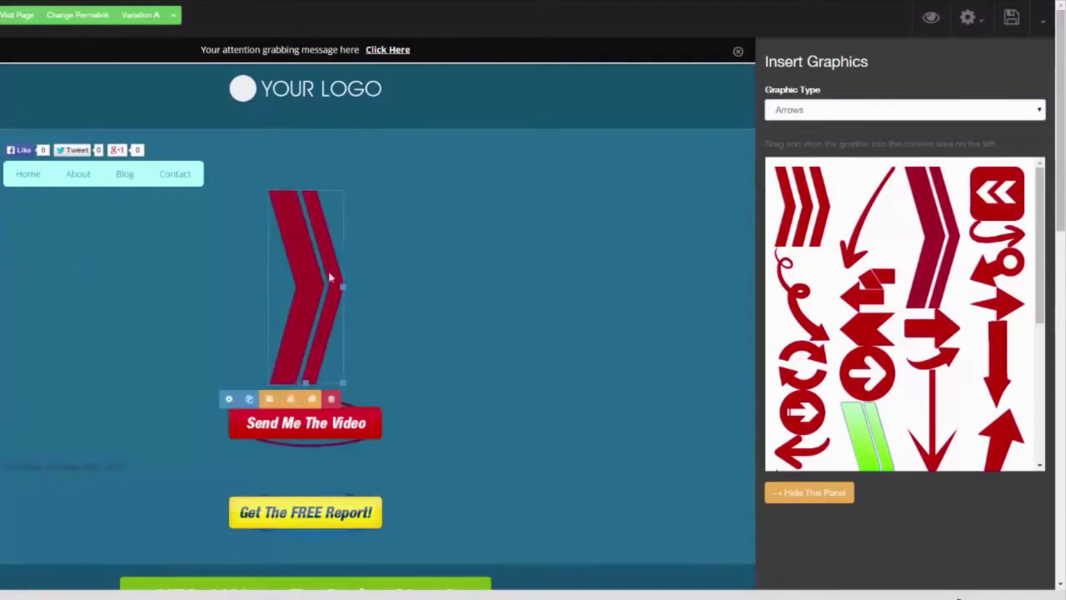
- Review the double-chevron arrow's image settings and the editor's publishing and template-saving options
{"action": "left_click", "coordinate": [230, 400]}
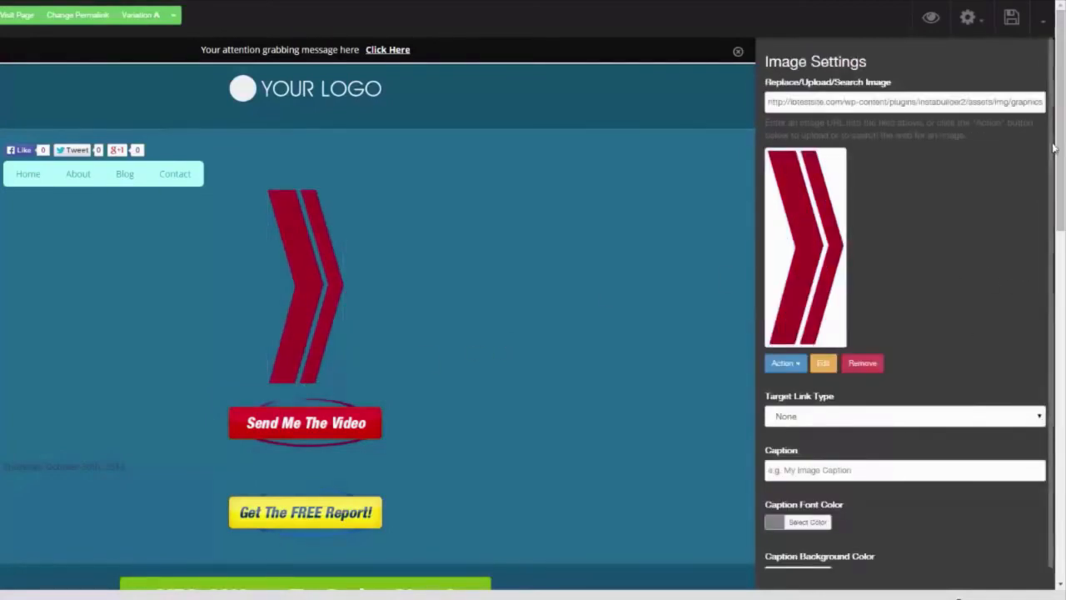
{"action": "scroll", "coordinate": [1051, 250], "scroll_direction": "down", "scroll_amount": 3}
{"action": "scroll", "coordinate": [1051, 256], "scroll_direction": "up", "scroll_amount": 3}
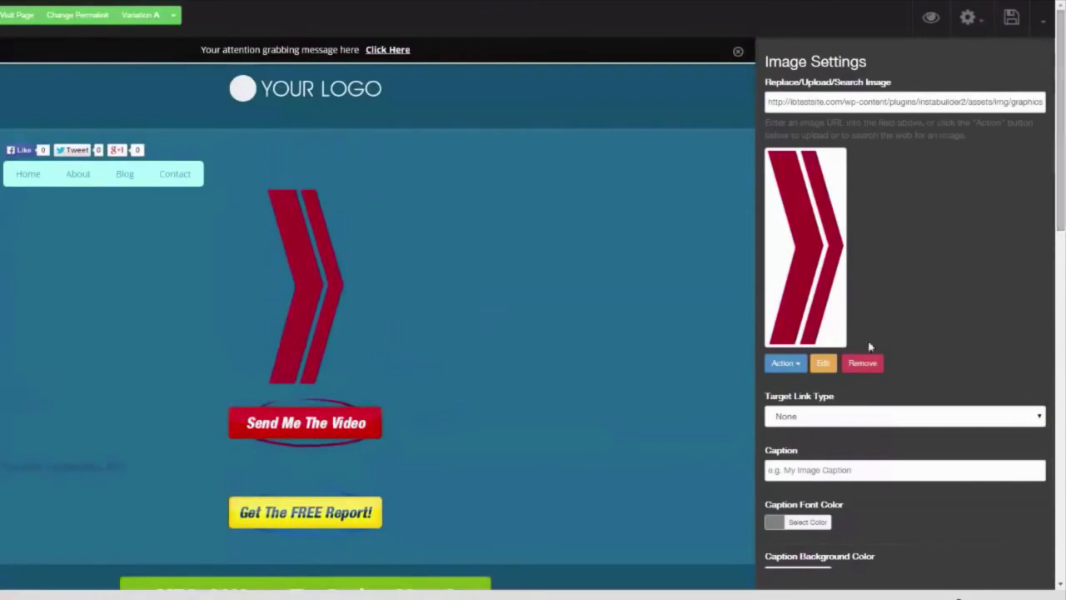
{"action": "left_click", "coordinate": [1040, 30]}
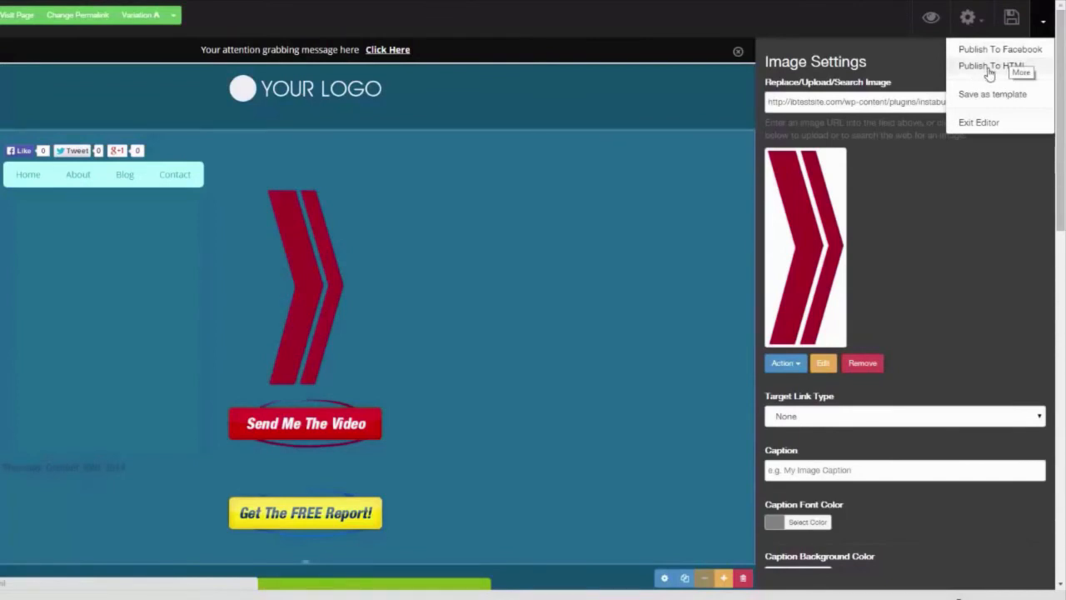
- Change the page template to the squeeze page with the fisherman walking on a sunset beach
{"action": "left_click", "coordinate": [982, 24]}
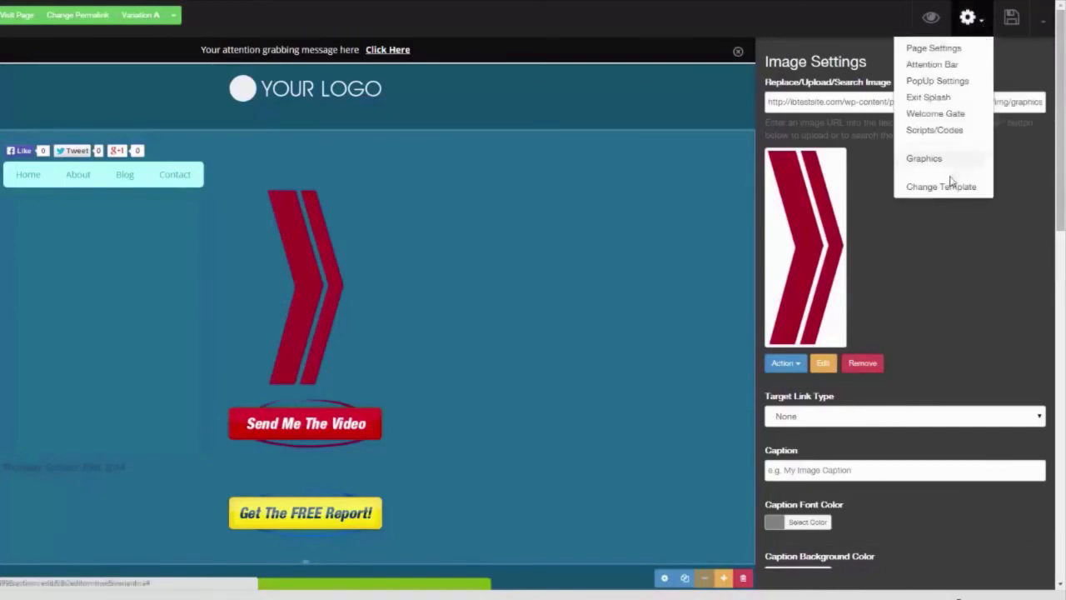
{"action": "left_click", "coordinate": [943, 188]}
{"action": "left_click", "coordinate": [477, 98]}
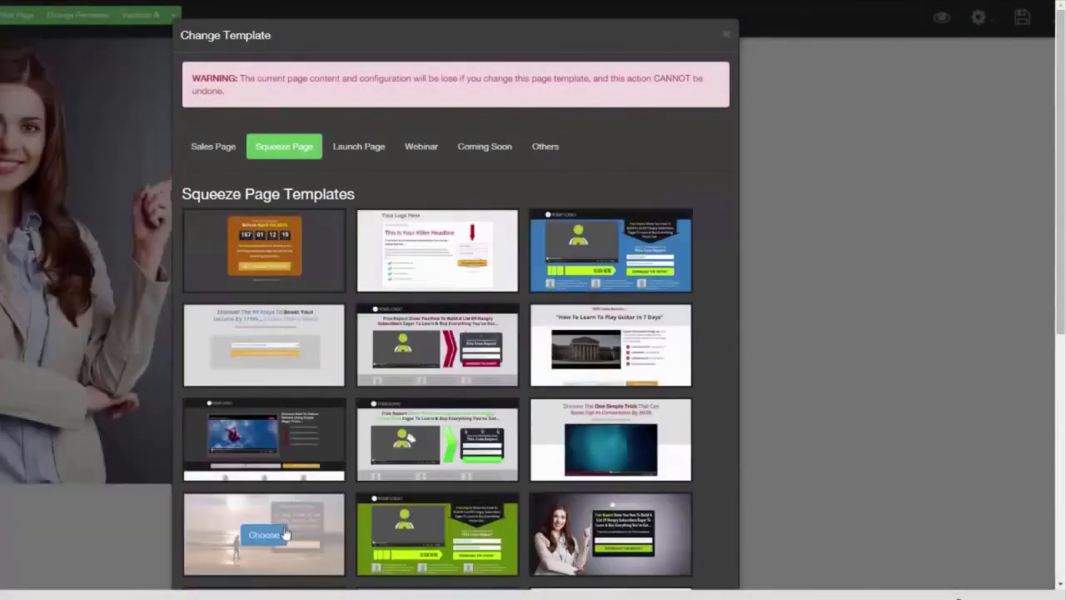
{"action": "left_click", "coordinate": [282, 534]}
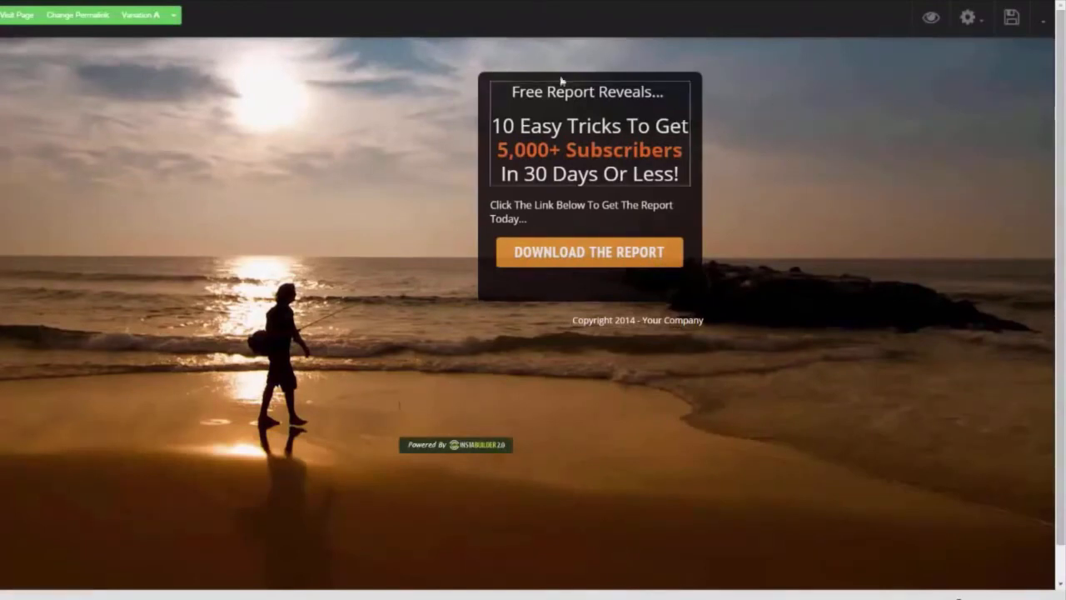
- Enable a display delay on the dark "Free Report Reveals..." box and adjust its delay seconds
{"action": "left_click", "coordinate": [692, 300]}
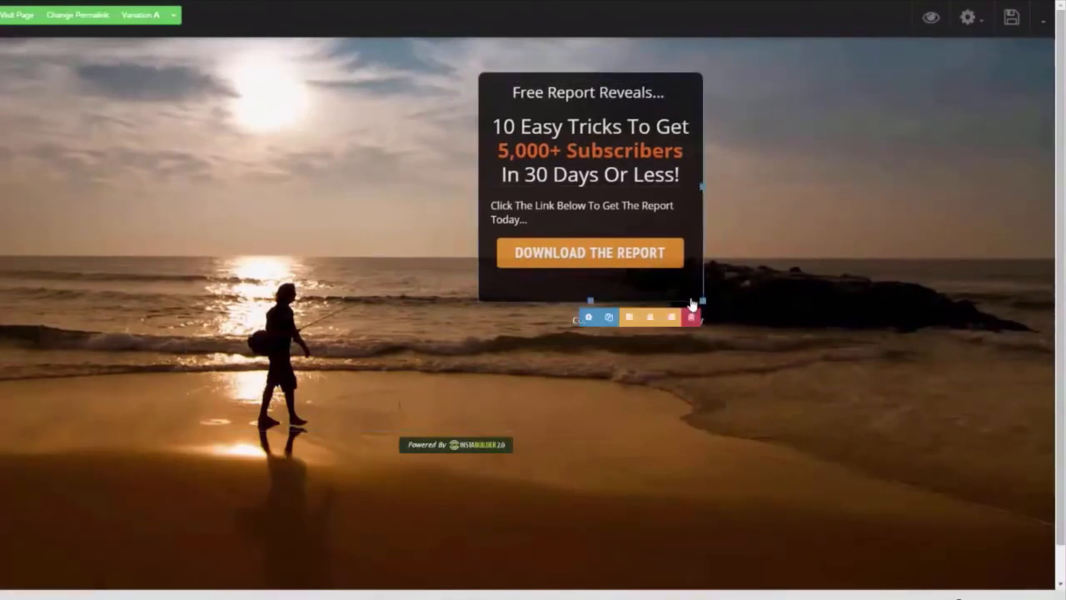
{"action": "left_click", "coordinate": [588, 316]}
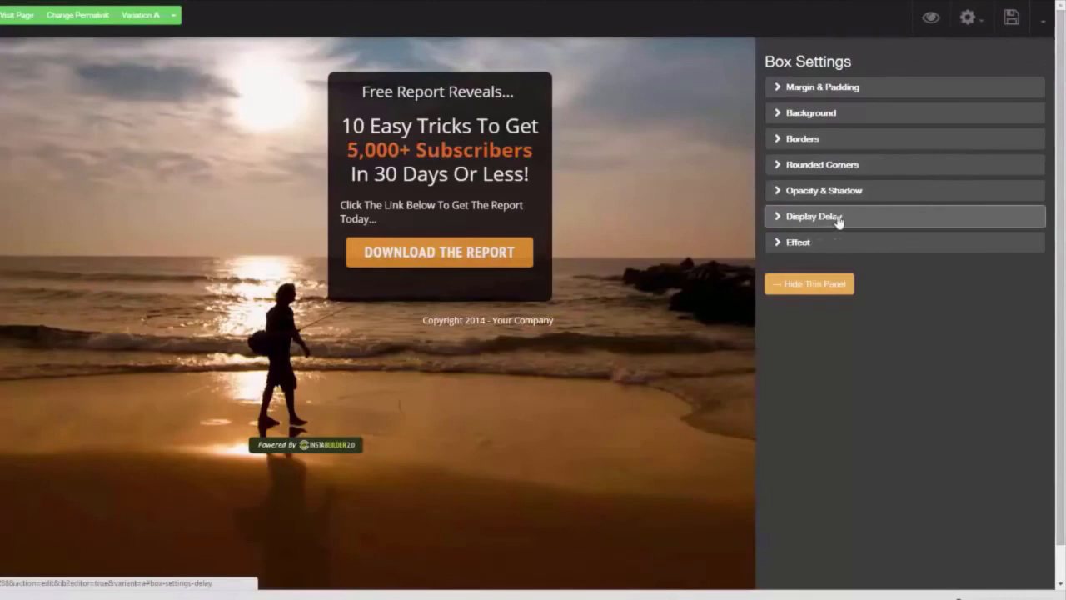
{"action": "left_click", "coordinate": [772, 218]}
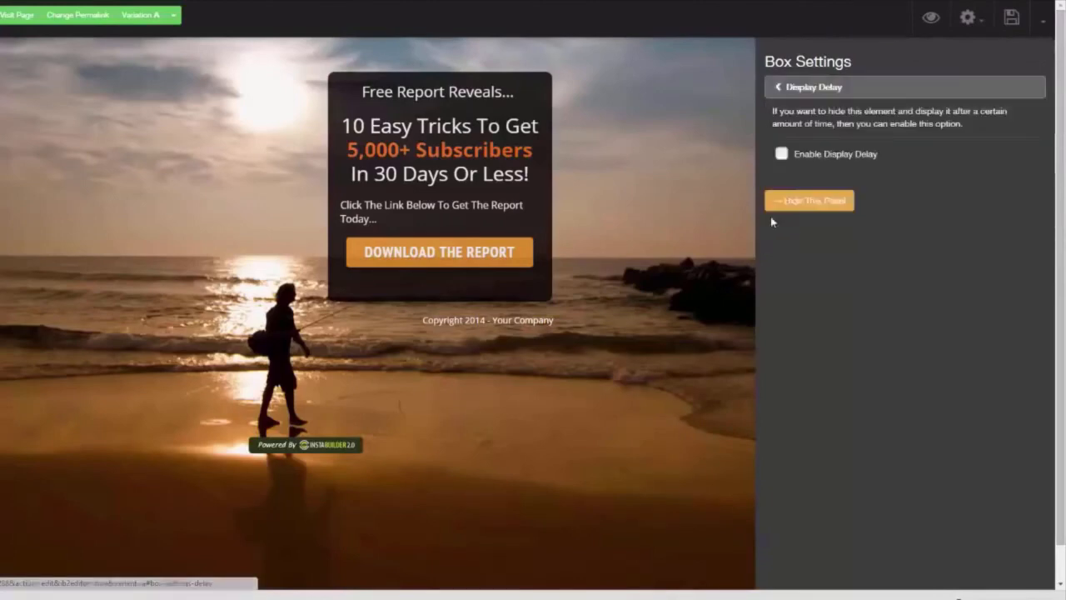
{"action": "left_click", "coordinate": [783, 155]}
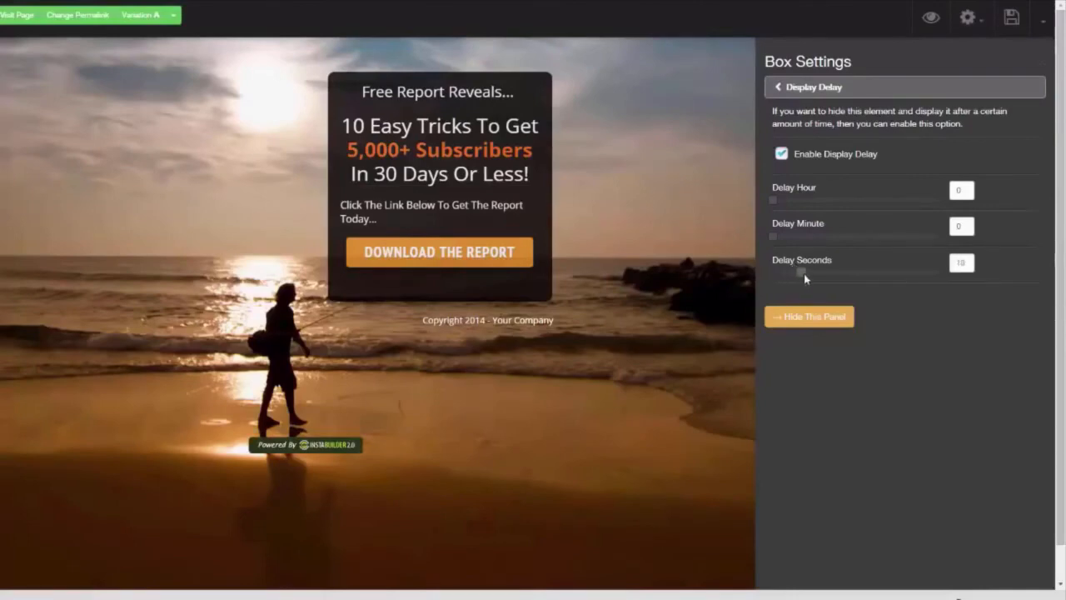
{"action": "left_click_drag", "start_coordinate": [817, 280], "coordinate": [823, 274]}
{"action": "left_click", "coordinate": [775, 90]}
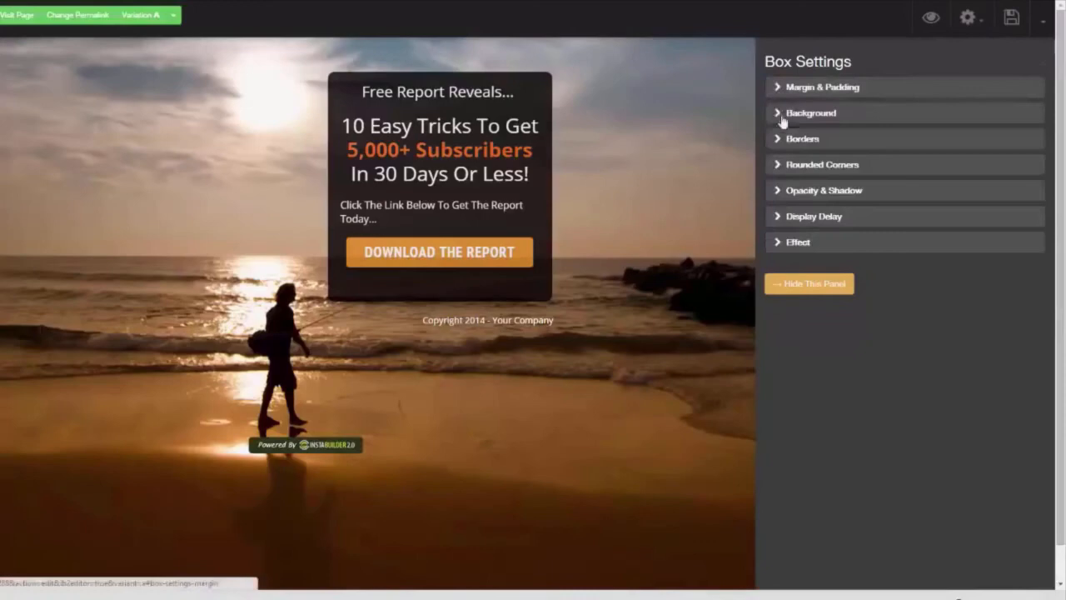
- Examine the display animations offered for the "Free Report Reveals..." box
{"action": "left_click", "coordinate": [775, 247]}
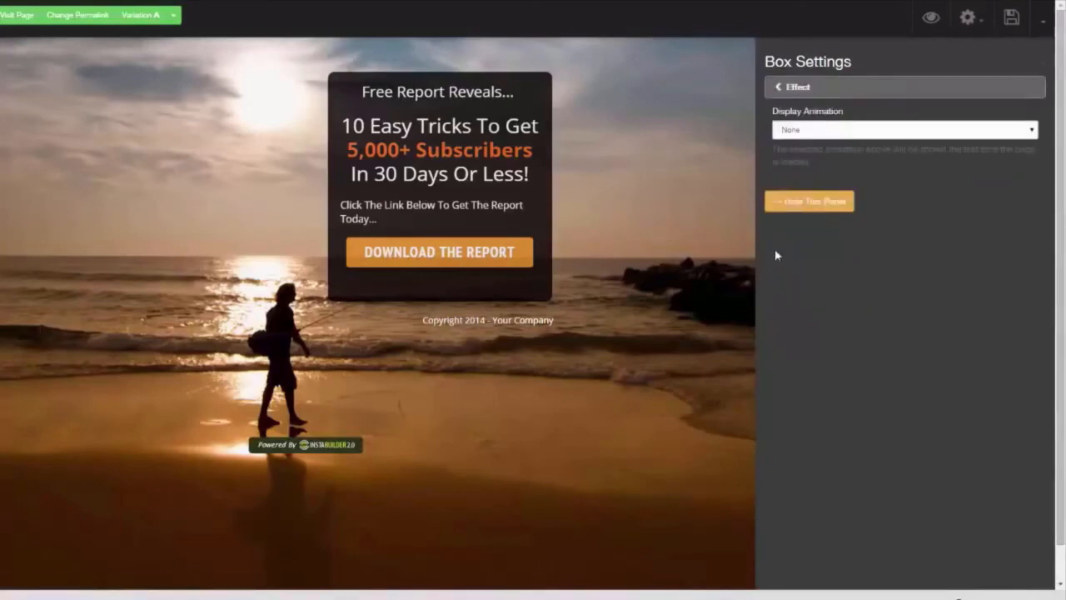
{"action": "left_click", "coordinate": [1031, 131]}
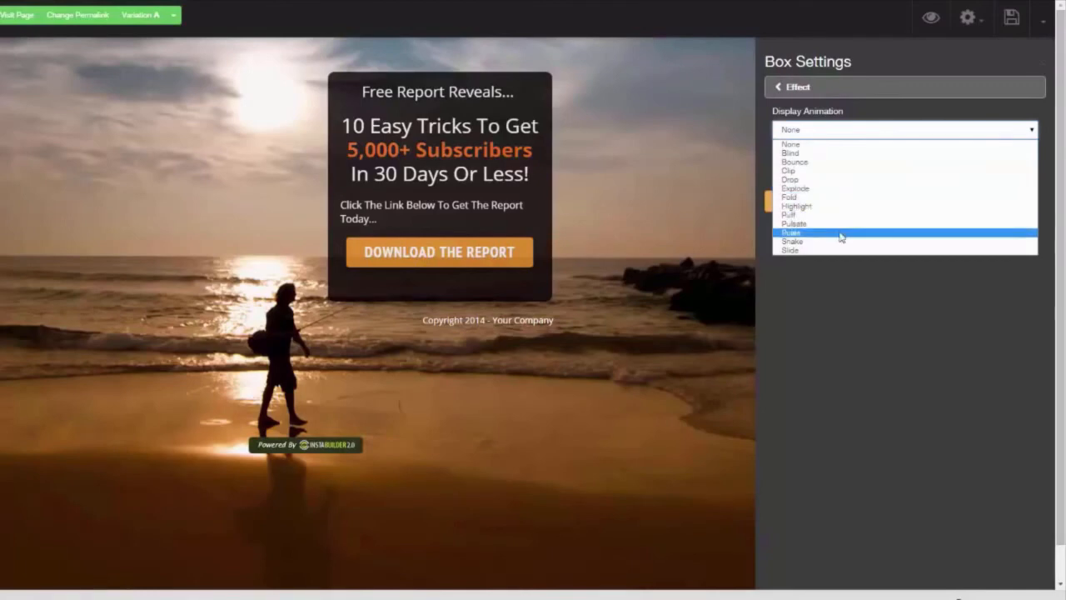
{"action": "left_click", "coordinate": [877, 319]}
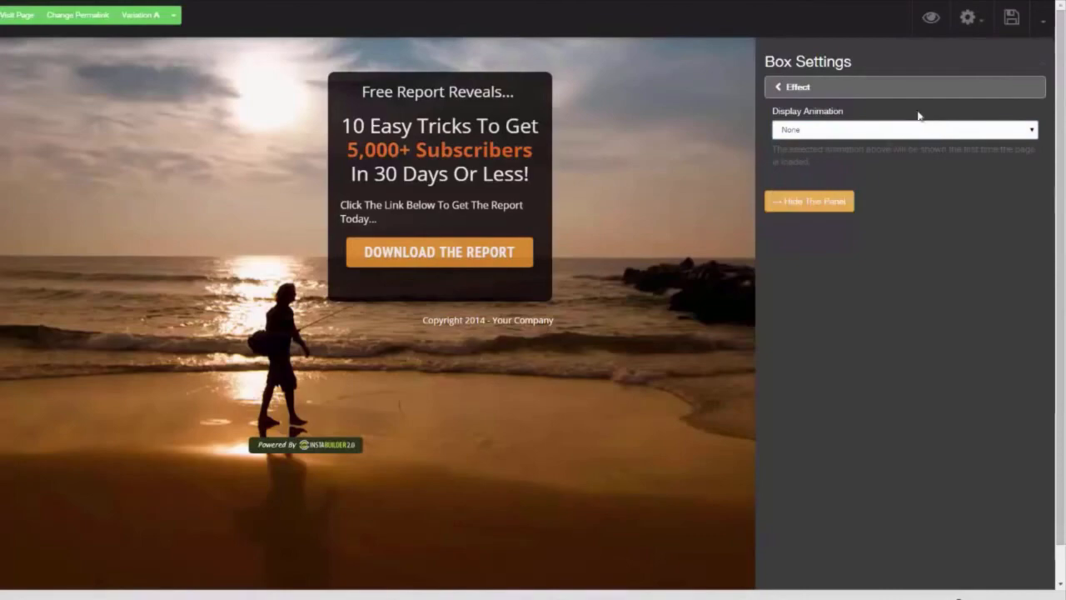
- Save the page, preview it, and return to editing
{"action": "left_click", "coordinate": [1012, 18]}
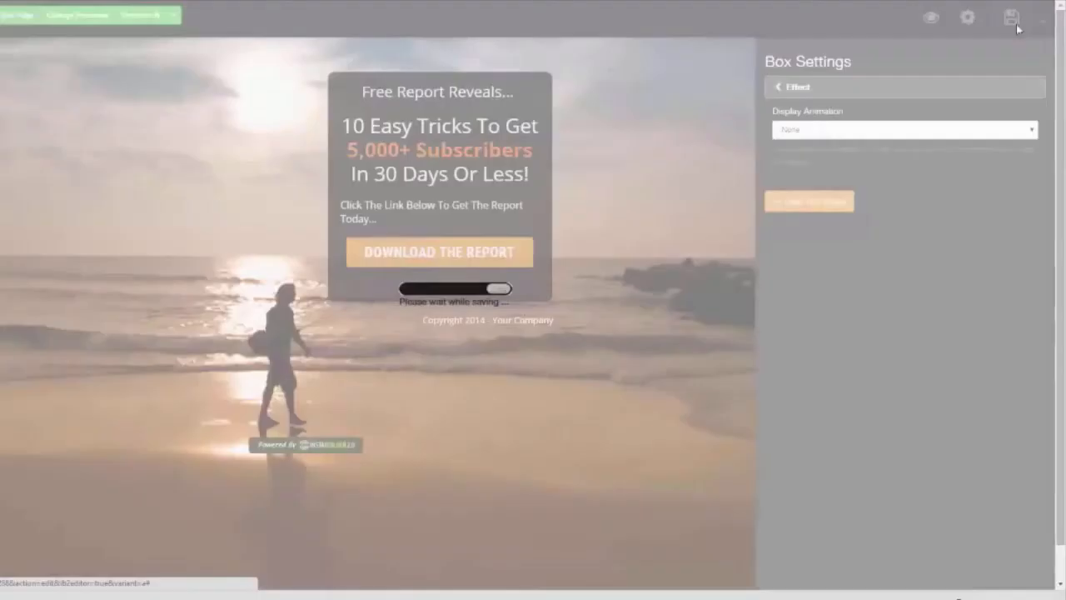
{"action": "left_click", "coordinate": [931, 20]}
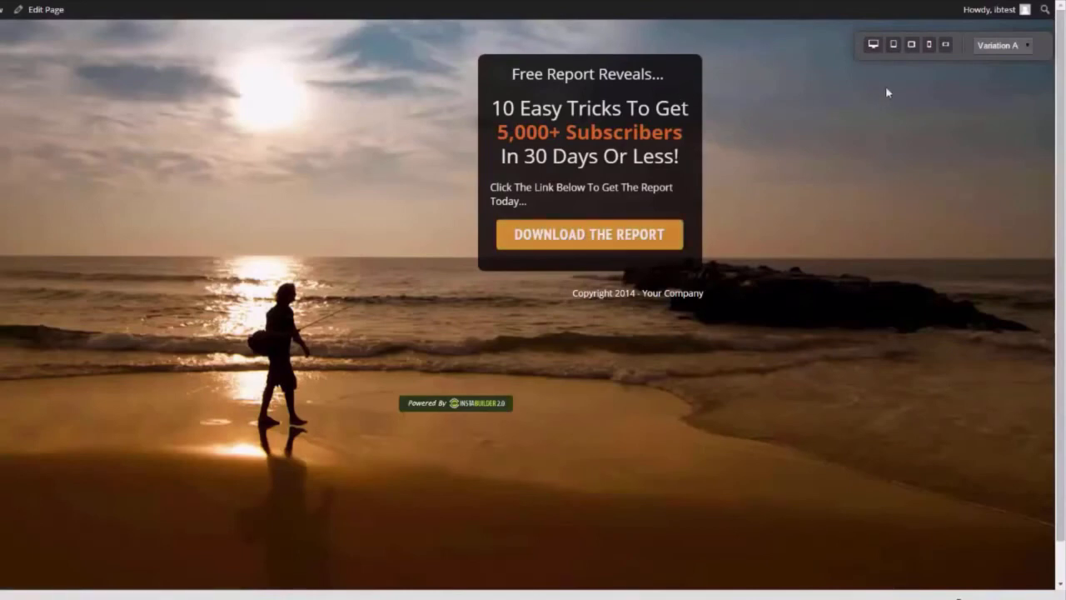
{"action": "left_click", "coordinate": [57, 10]}
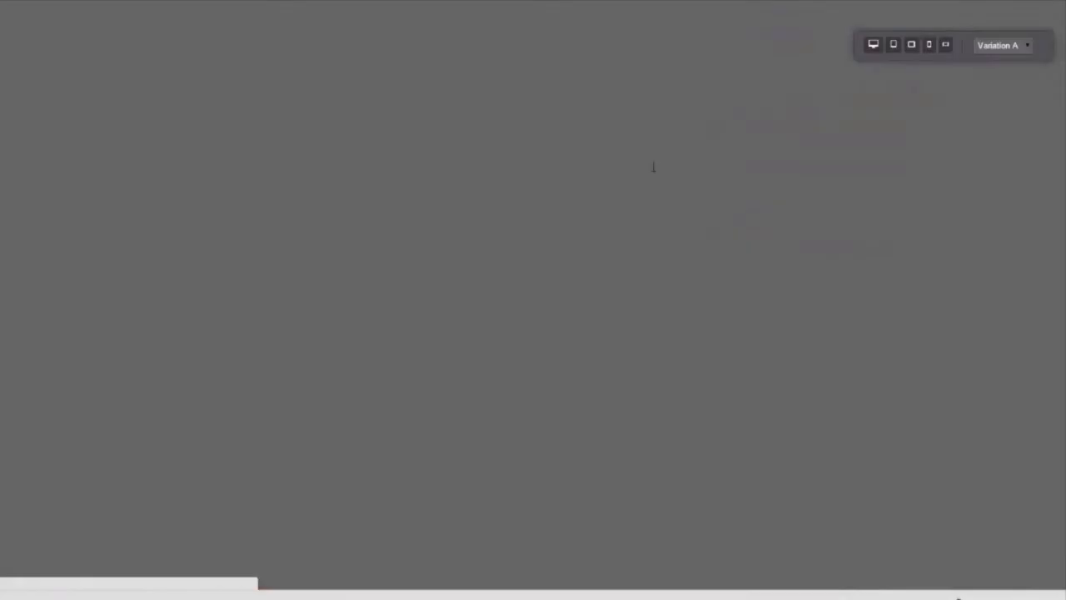
{"action": "left_click", "coordinate": [950, 165]}
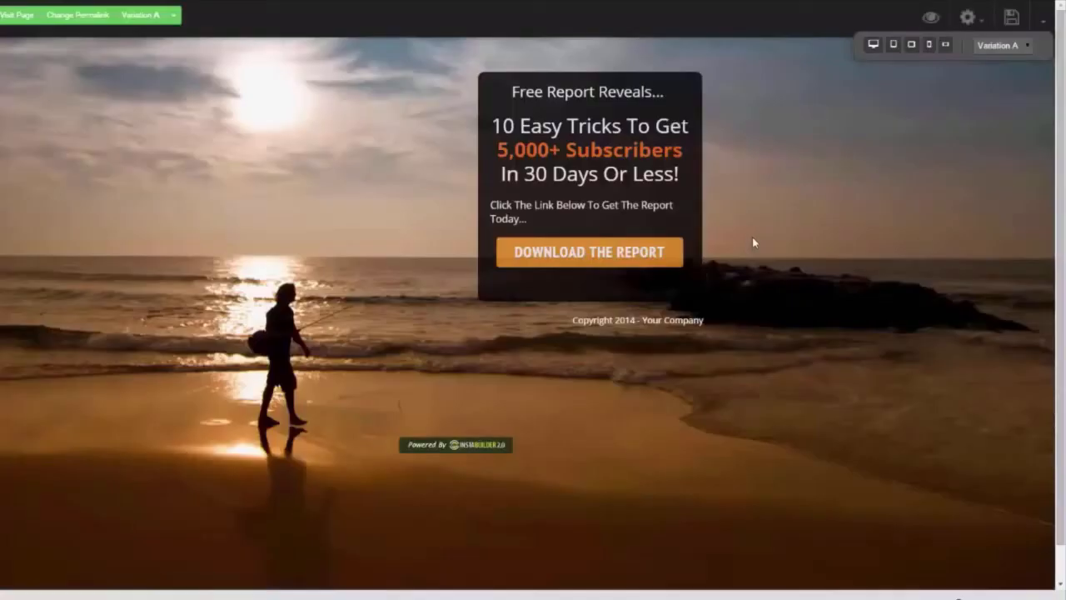
- Try the "Free Report Reveals..." box with left, right and center alignment on the page
{"action": "mouse_move", "coordinate": [694, 301]}
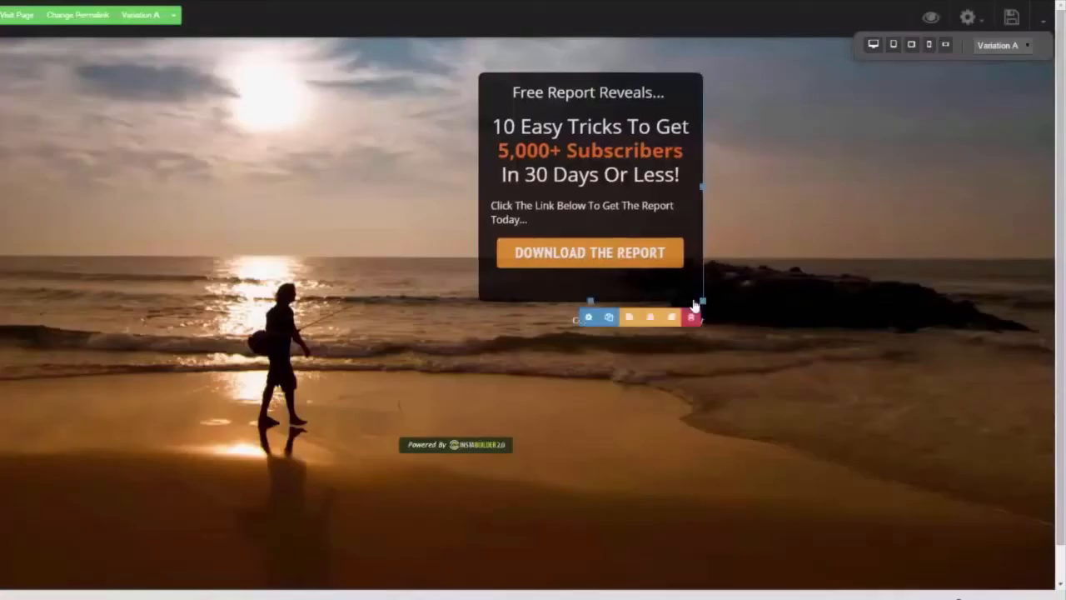
{"action": "left_click", "coordinate": [629, 317]}
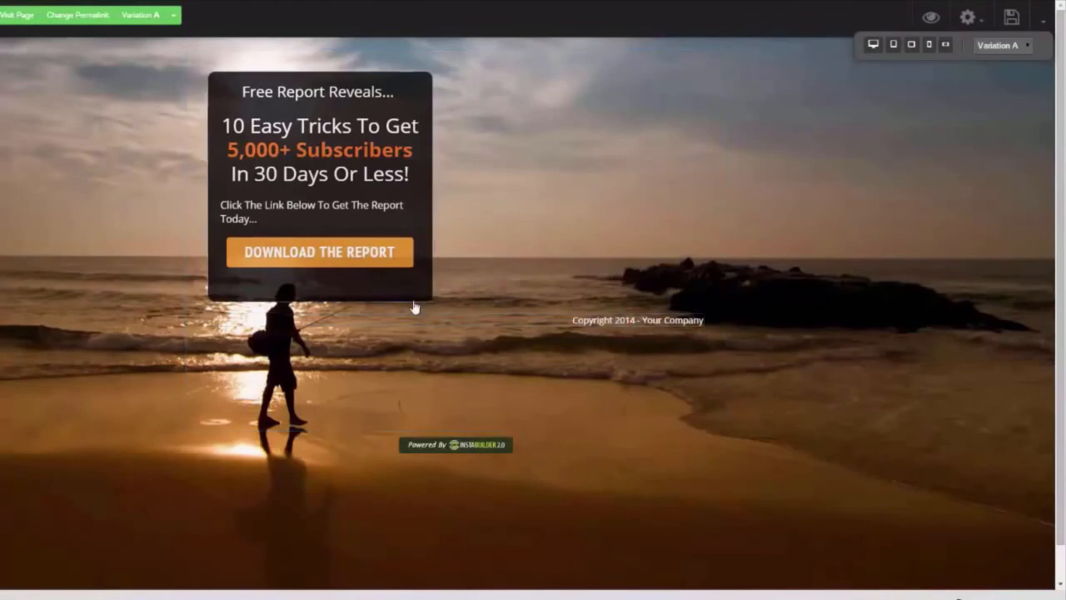
{"action": "mouse_move", "coordinate": [415, 313]}
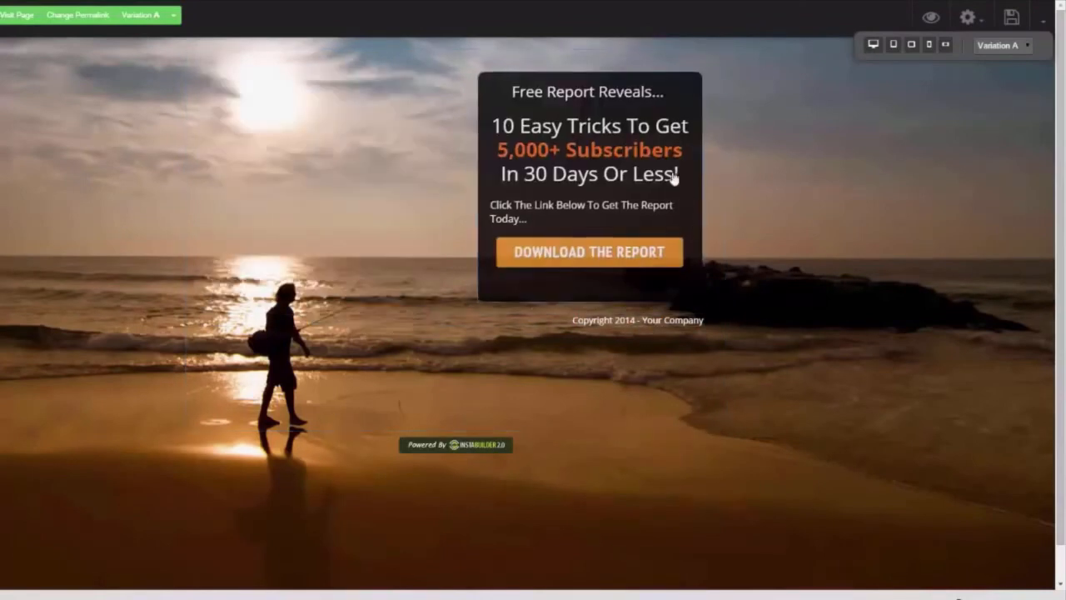
{"action": "left_click", "coordinate": [667, 318]}
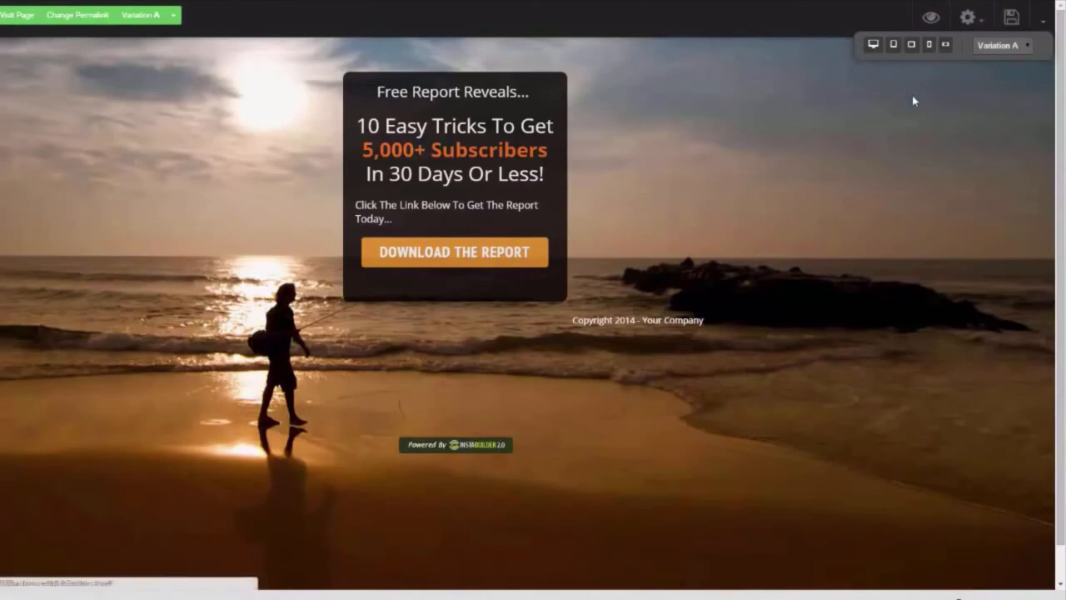
- Exit the editor to the InstaBuilder dashboard, discarding unsaved progress
{"action": "left_click", "coordinate": [1042, 22]}
{"action": "left_click", "coordinate": [983, 122]}
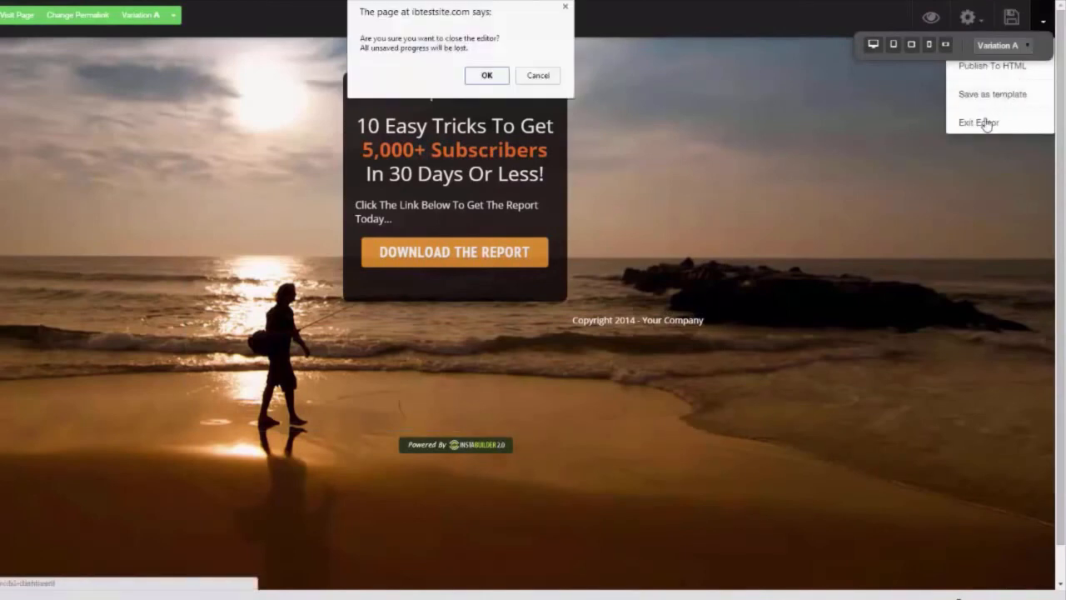
{"action": "left_click", "coordinate": [487, 76]}
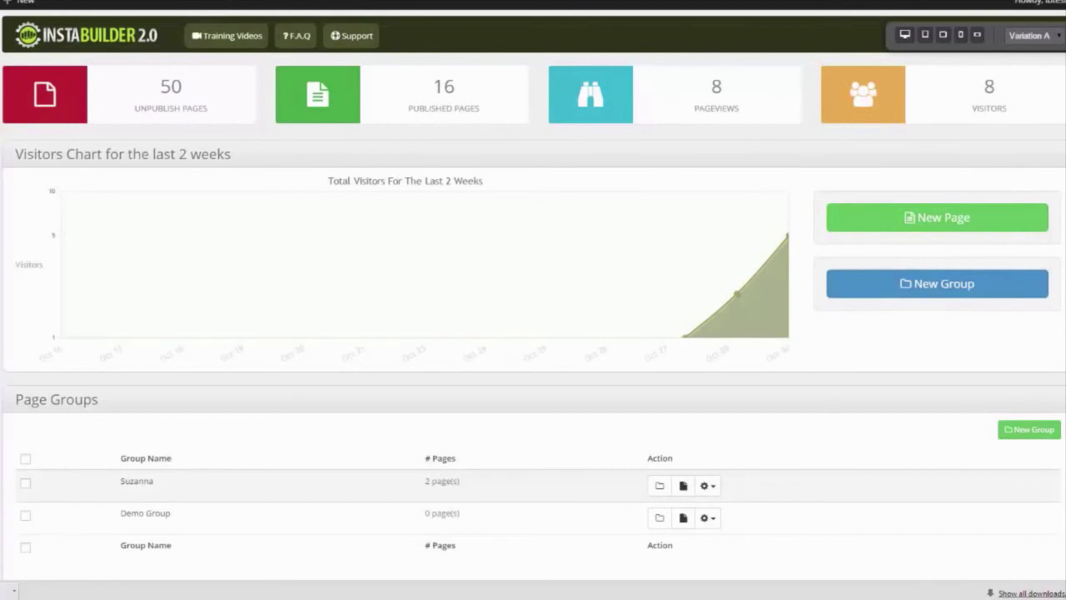
- Look through the dashboard's page groups and ungrouped pages, and check the management options of the first published page
{"action": "scroll", "coordinate": [533, 292], "scroll_direction": "down", "scroll_amount": 1}
{"action": "scroll", "coordinate": [533, 291], "scroll_direction": "up", "scroll_amount": 1}
{"action": "scroll", "coordinate": [533, 300], "scroll_direction": "down", "scroll_amount": 3}
{"action": "scroll", "coordinate": [1055, 184], "scroll_direction": "down", "scroll_amount": 3}
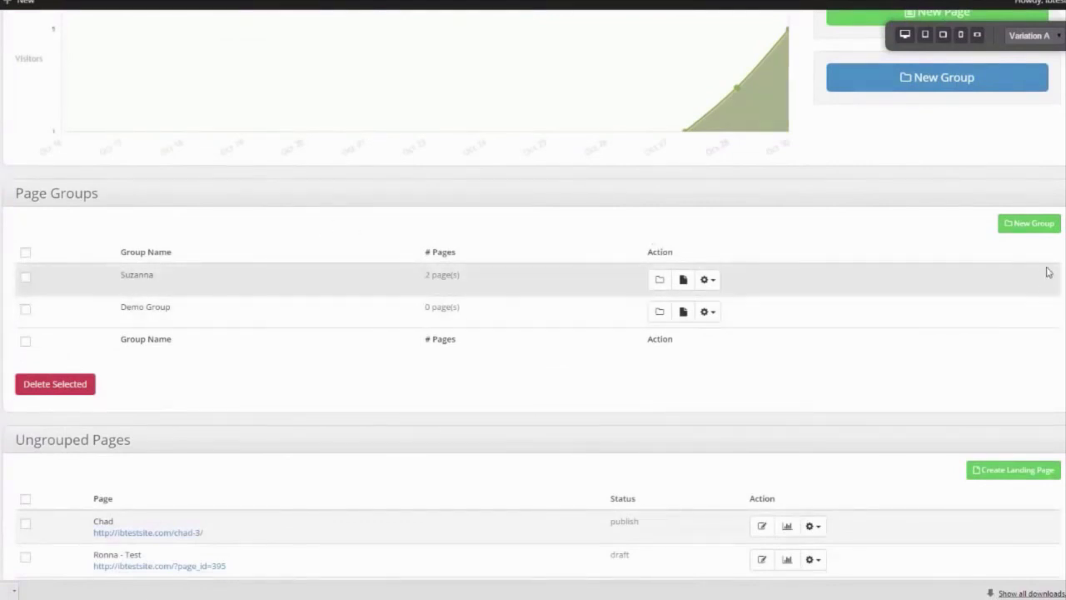
{"action": "scroll", "coordinate": [533, 300], "scroll_direction": "down", "scroll_amount": 5}
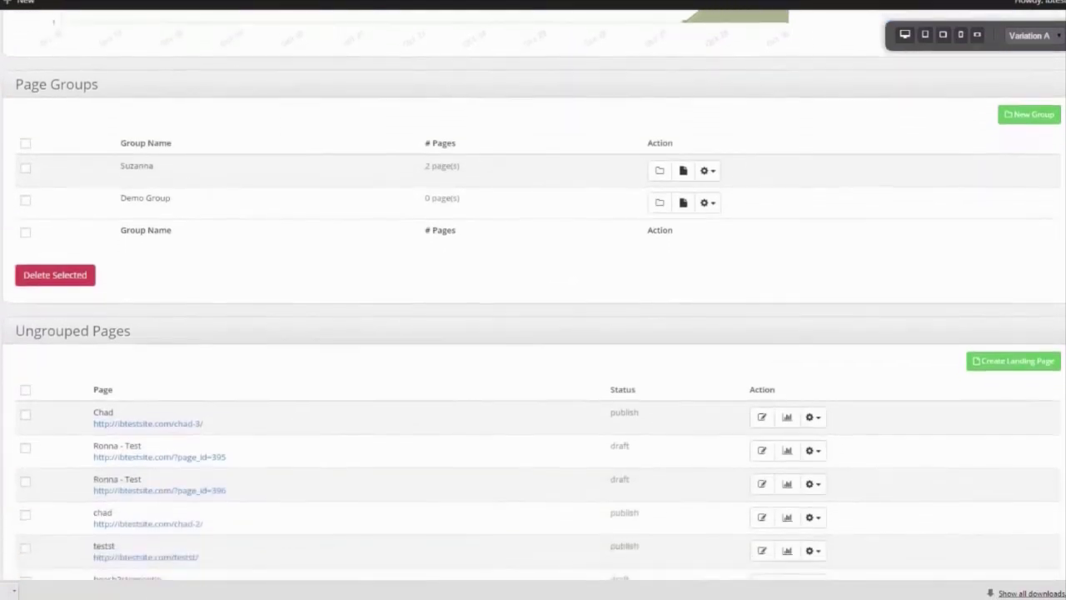
{"action": "scroll", "coordinate": [878, 322], "scroll_direction": "down", "scroll_amount": 5}
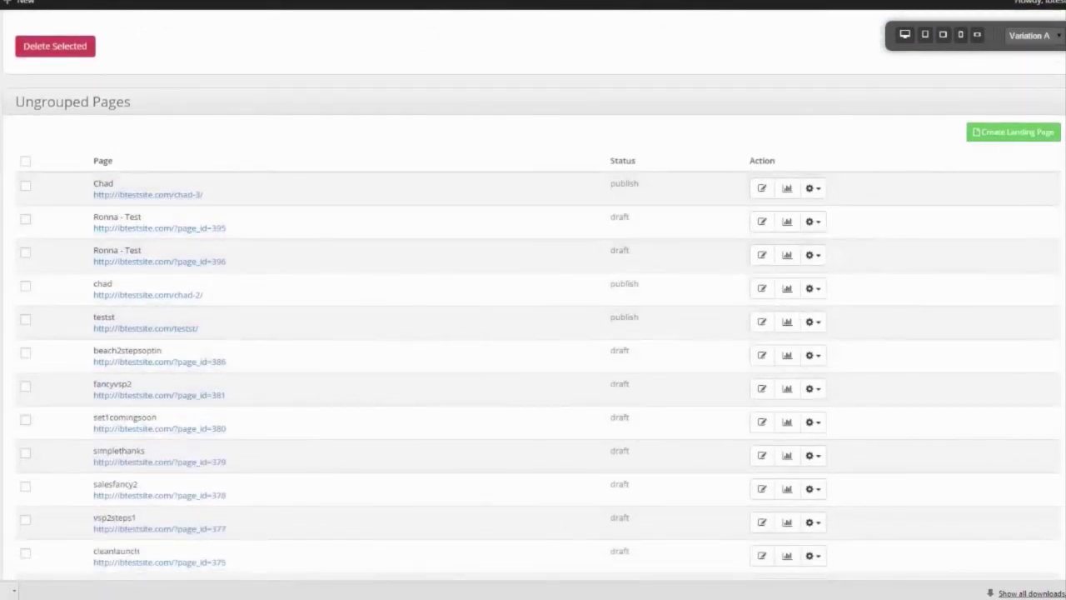
{"action": "scroll", "coordinate": [821, 237], "scroll_direction": "up", "scroll_amount": 1}
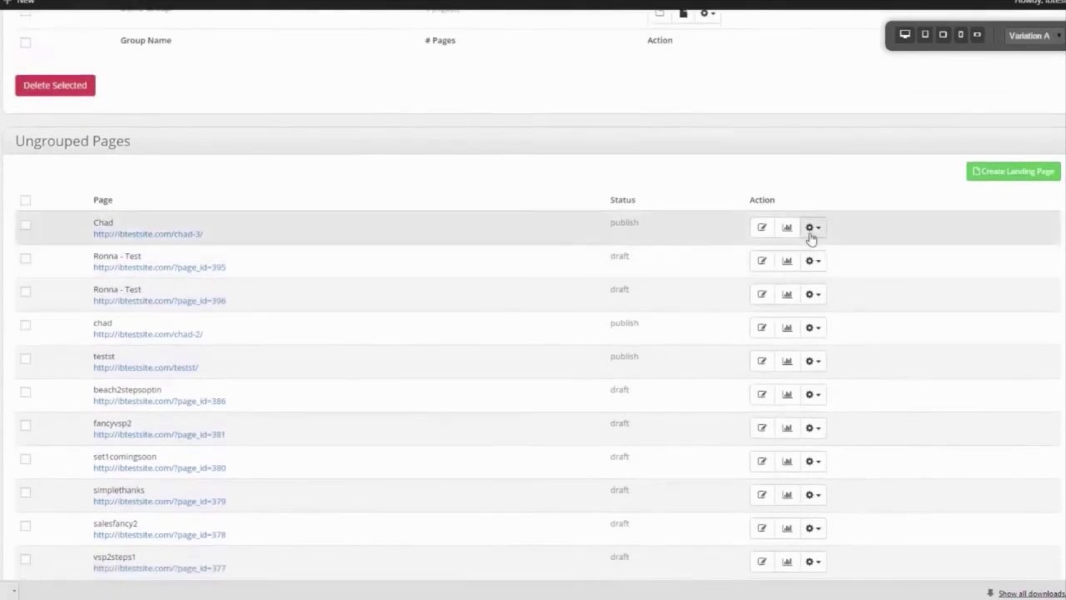
{"action": "left_click", "coordinate": [821, 237]}
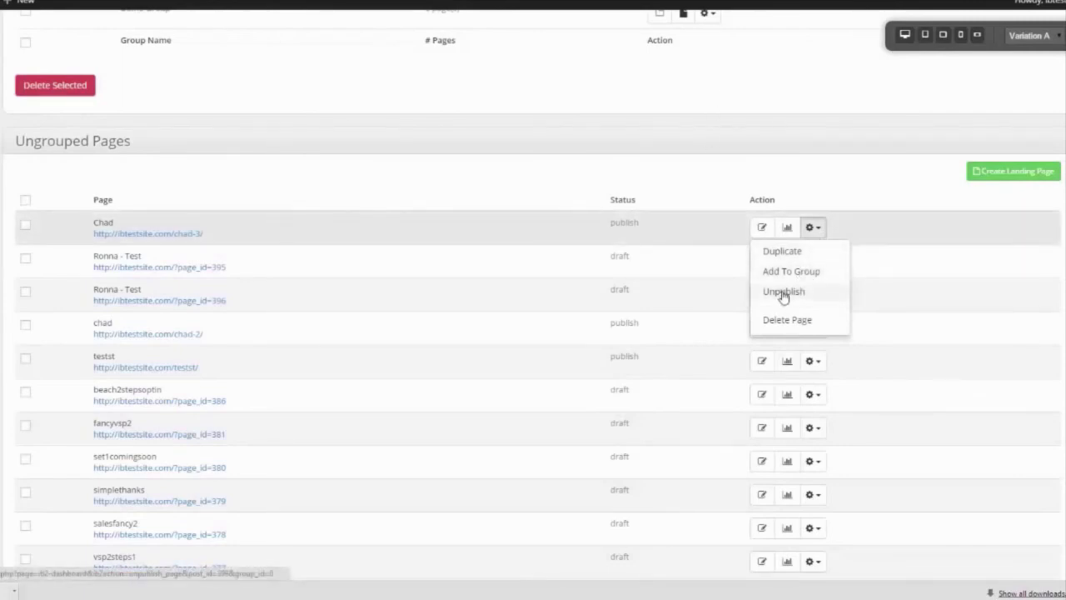
- View the first published page's visitor chart and variation summary statistics
{"action": "left_click", "coordinate": [787, 227]}
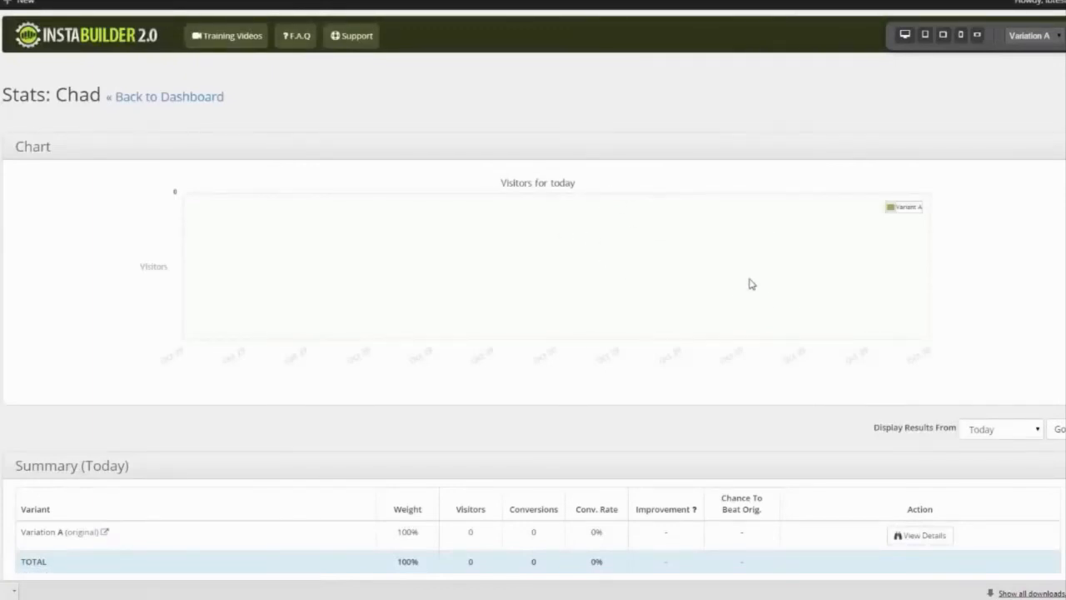
{"action": "scroll", "coordinate": [533, 300], "scroll_direction": "down", "scroll_amount": 1}
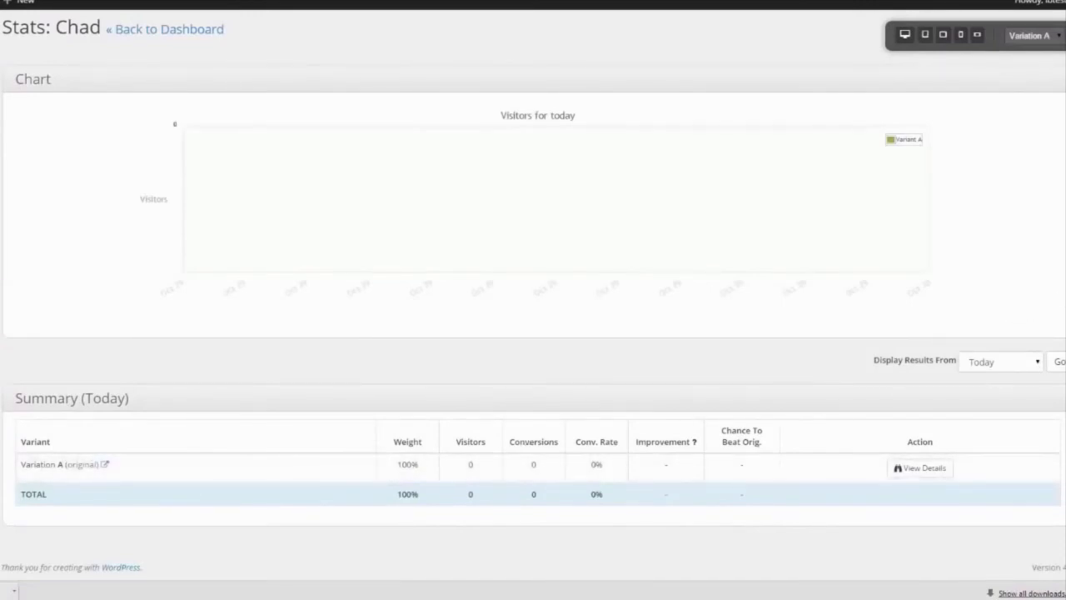
{"action": "scroll", "coordinate": [533, 300], "scroll_direction": "up", "scroll_amount": 1}
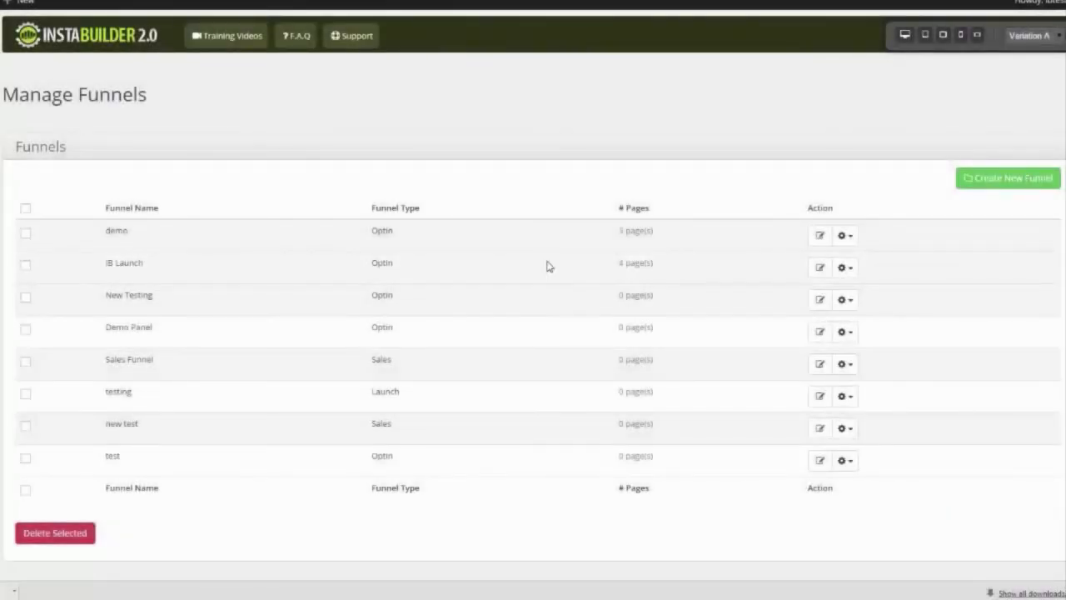
- Start a new funnel and enter its name
{"action": "left_click", "coordinate": [1015, 180]}
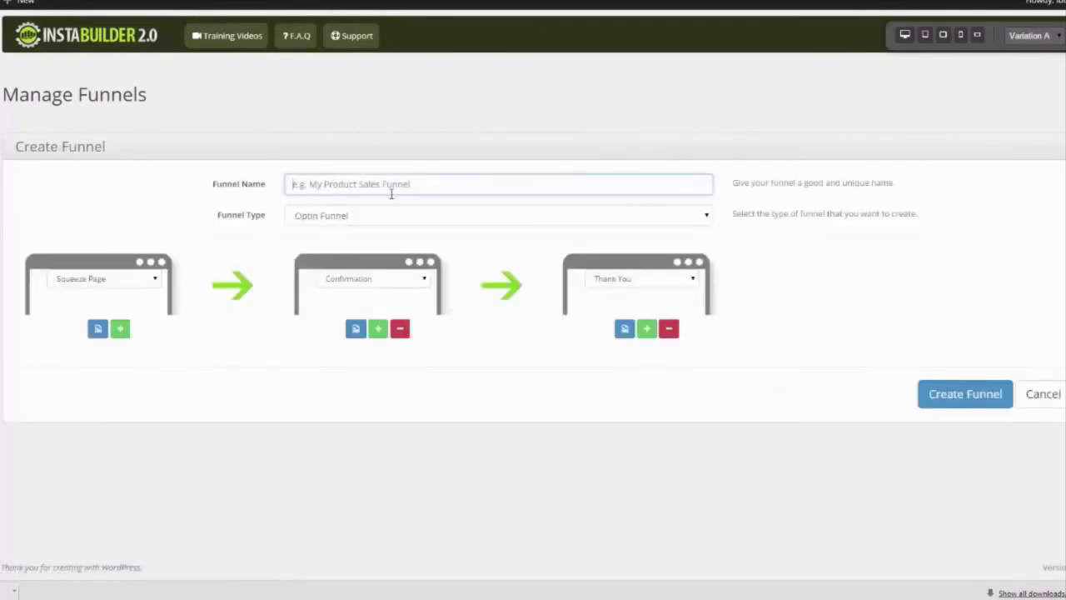
{"action": "type", "text": "E"}
{"action": "left_click", "coordinate": [125, 205]}
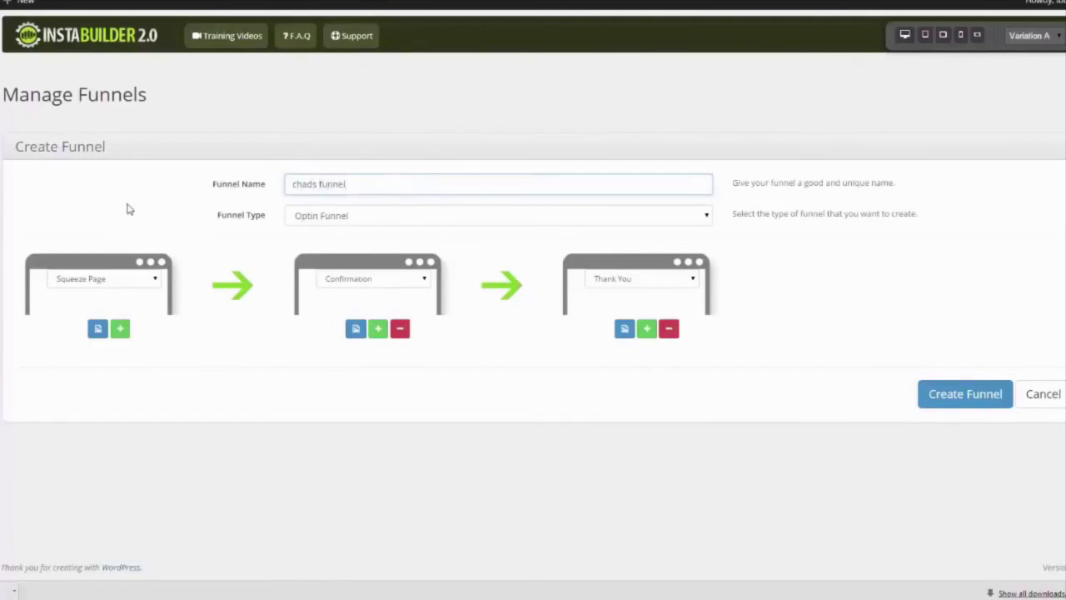
- Try the Webinar Funnel type for the new funnel, and set the type back to Optin Funnel
{"action": "left_click", "coordinate": [707, 216]}
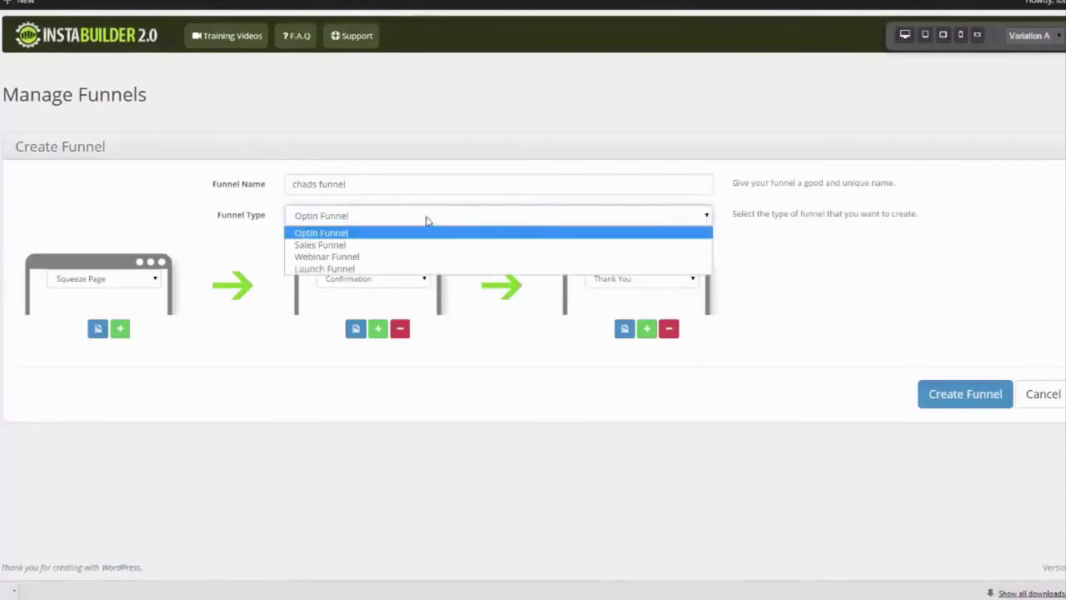
{"action": "left_click", "coordinate": [398, 258]}
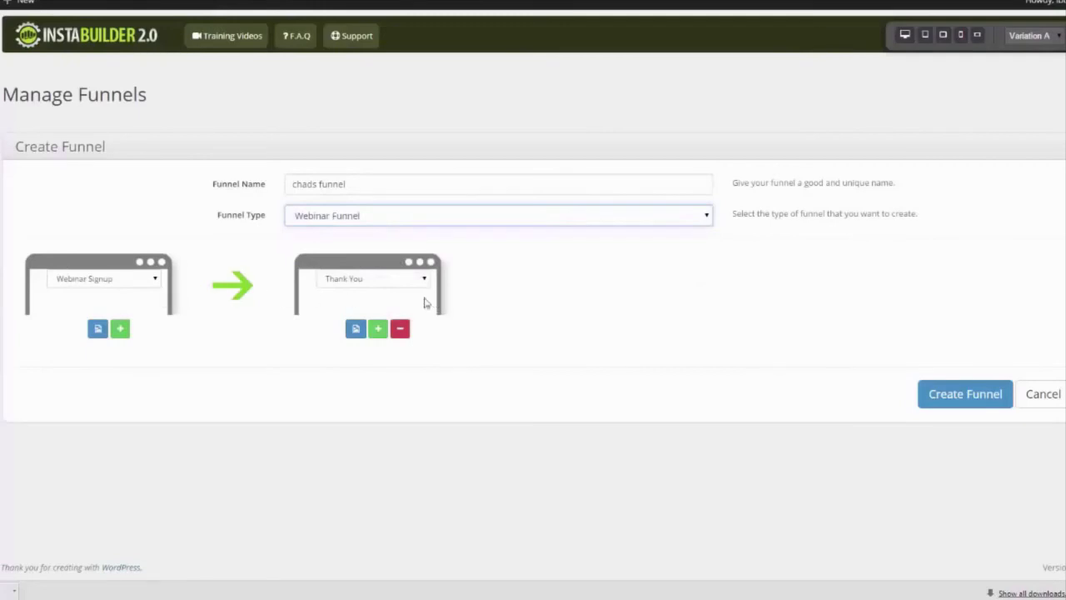
{"action": "left_click", "coordinate": [707, 218]}
{"action": "left_click", "coordinate": [692, 233]}
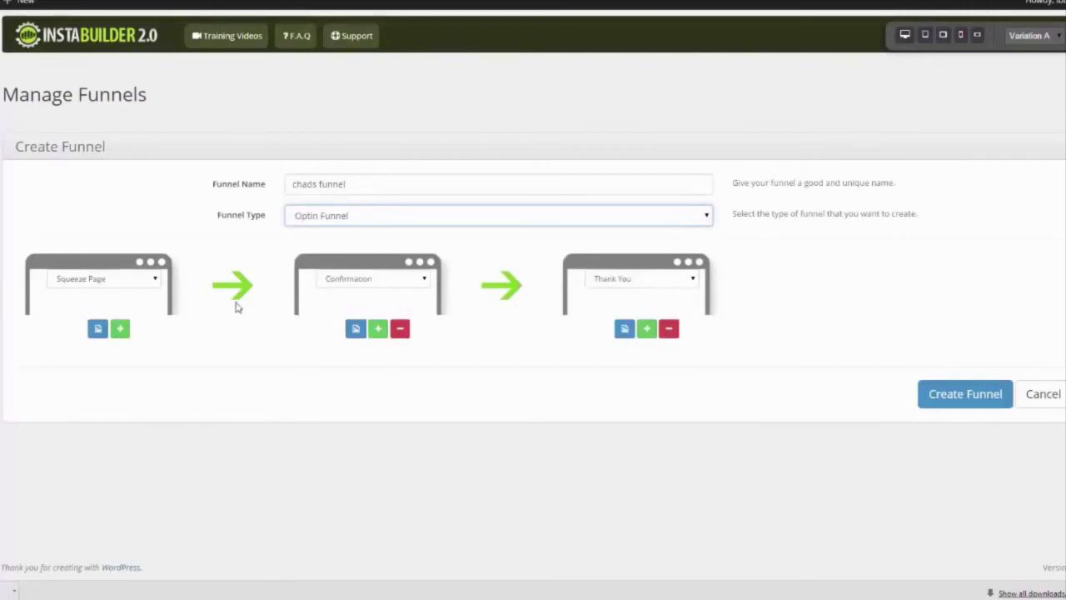
- View the templates offered for the funnel's Squeeze Page and Confirmation steps without choosing one
{"action": "left_click", "coordinate": [97, 330]}
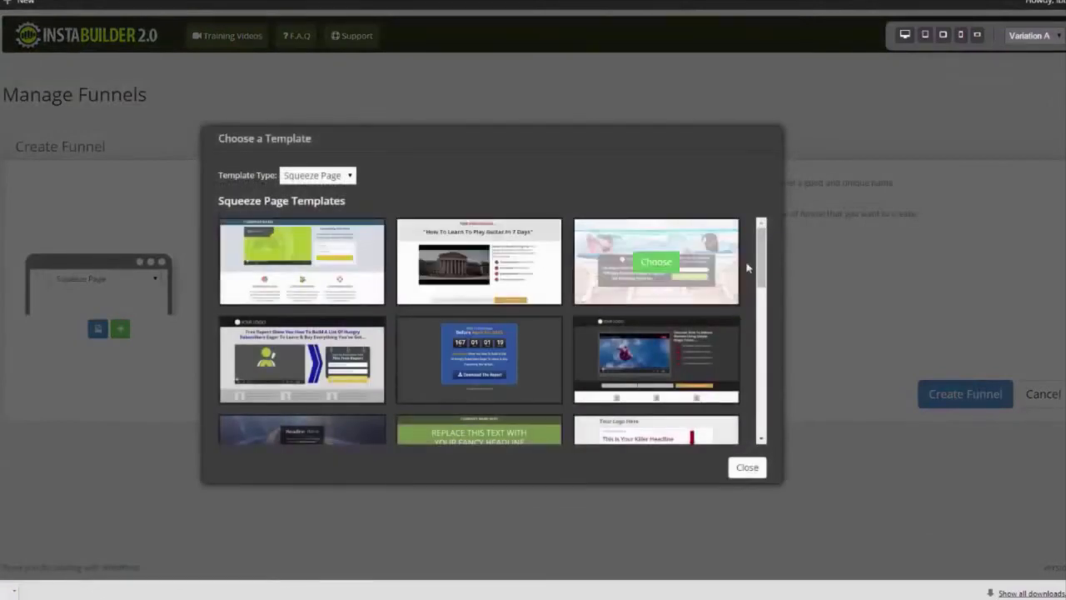
{"action": "left_click", "coordinate": [747, 468]}
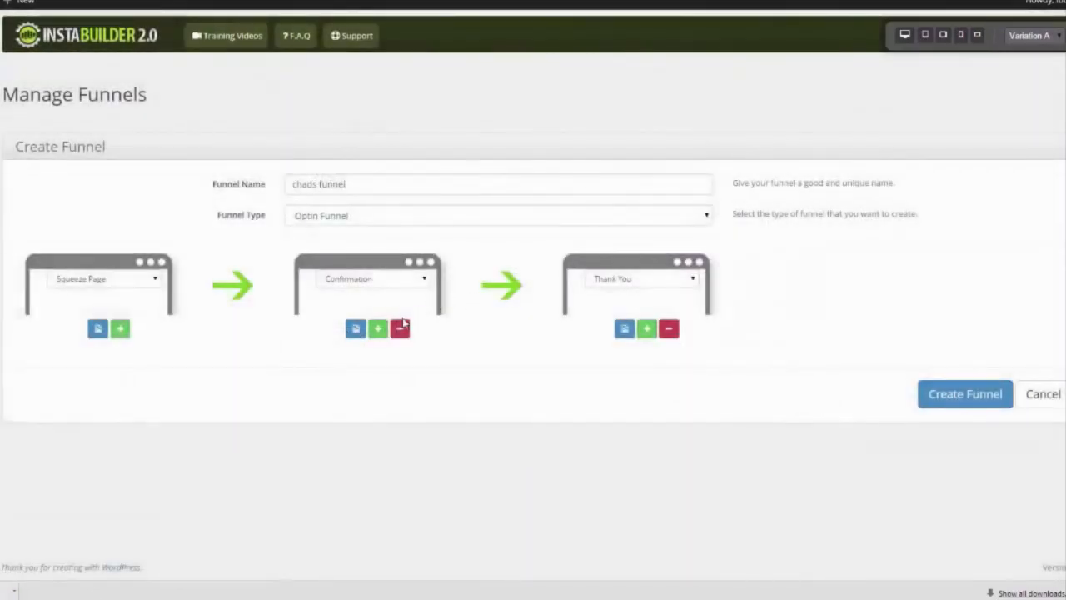
{"action": "left_click", "coordinate": [356, 329]}
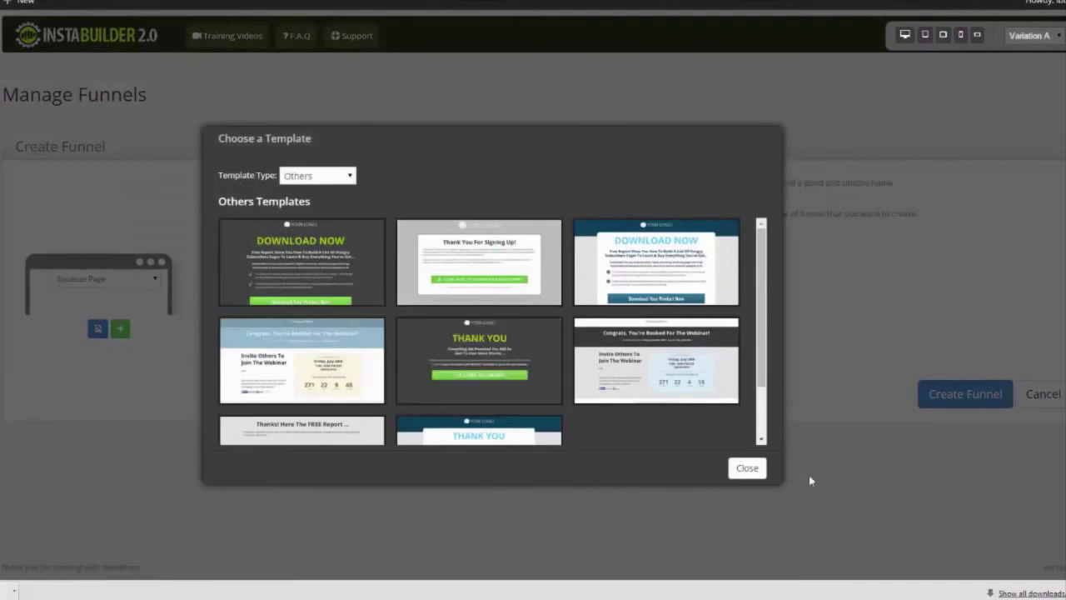
{"action": "left_click", "coordinate": [749, 472]}
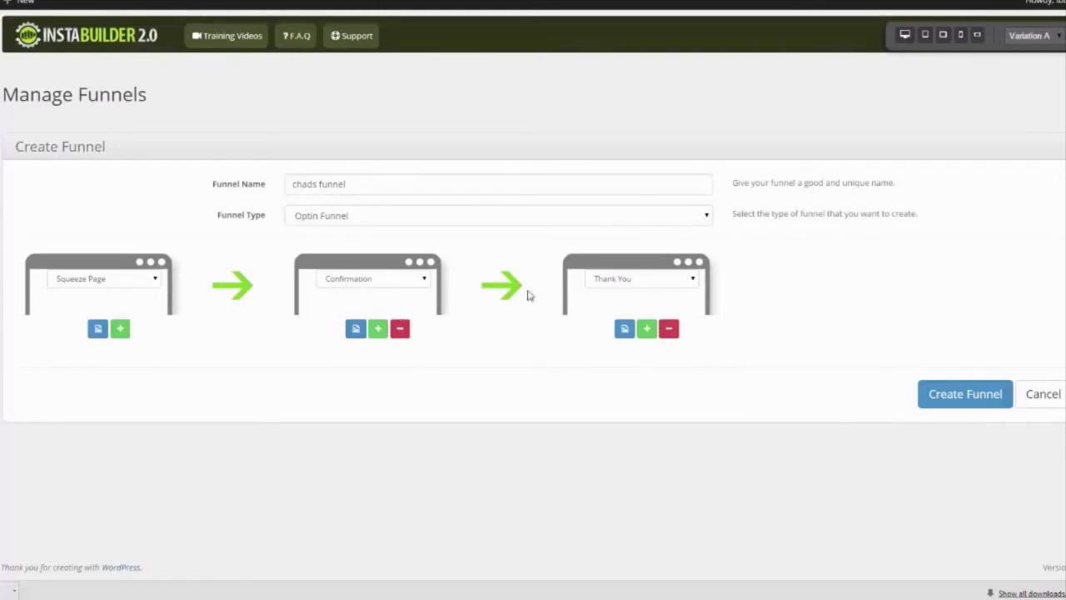
- Add a fourth page after the Thank You page in the funnel and set its type to Sales Page
{"action": "left_click", "coordinate": [648, 329]}
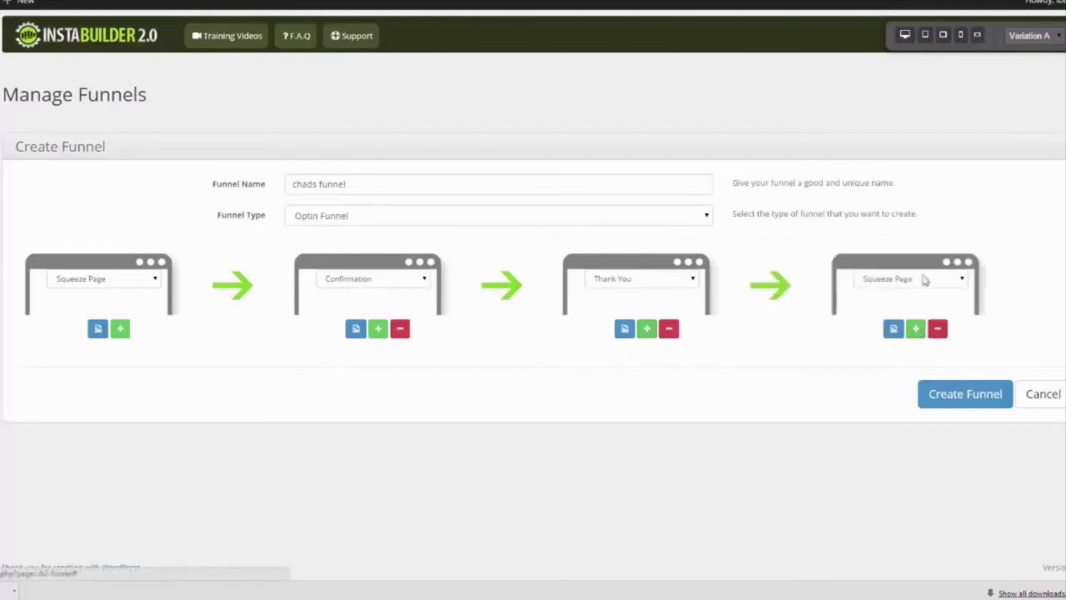
{"action": "left_click", "coordinate": [965, 279]}
{"action": "left_click", "coordinate": [920, 305]}
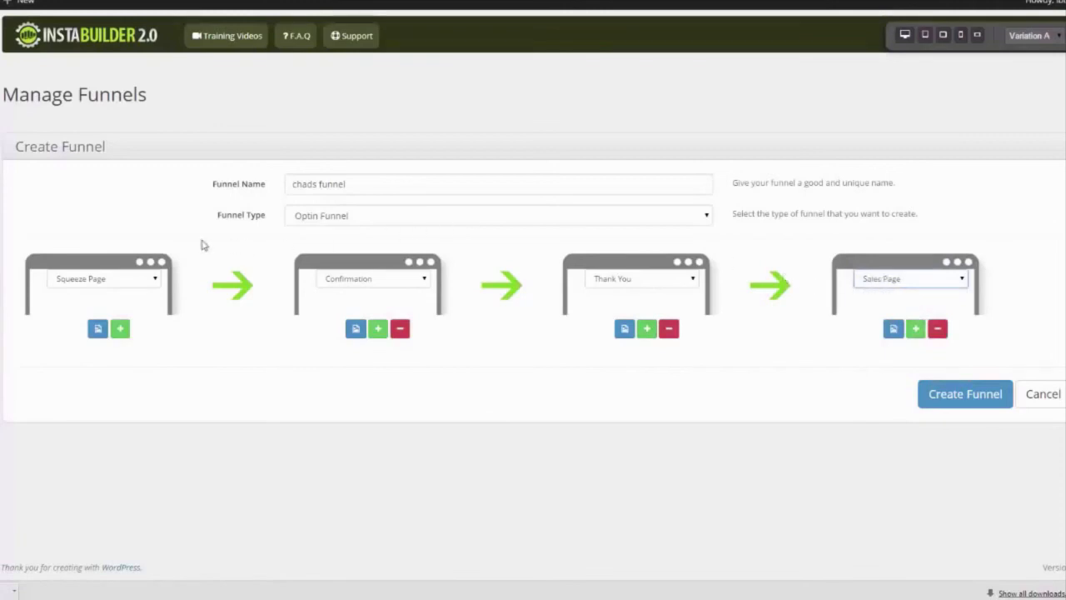
- Change the funnel's third page to Upsell Page and its fourth page to Launch Video
{"action": "left_click", "coordinate": [692, 280]}
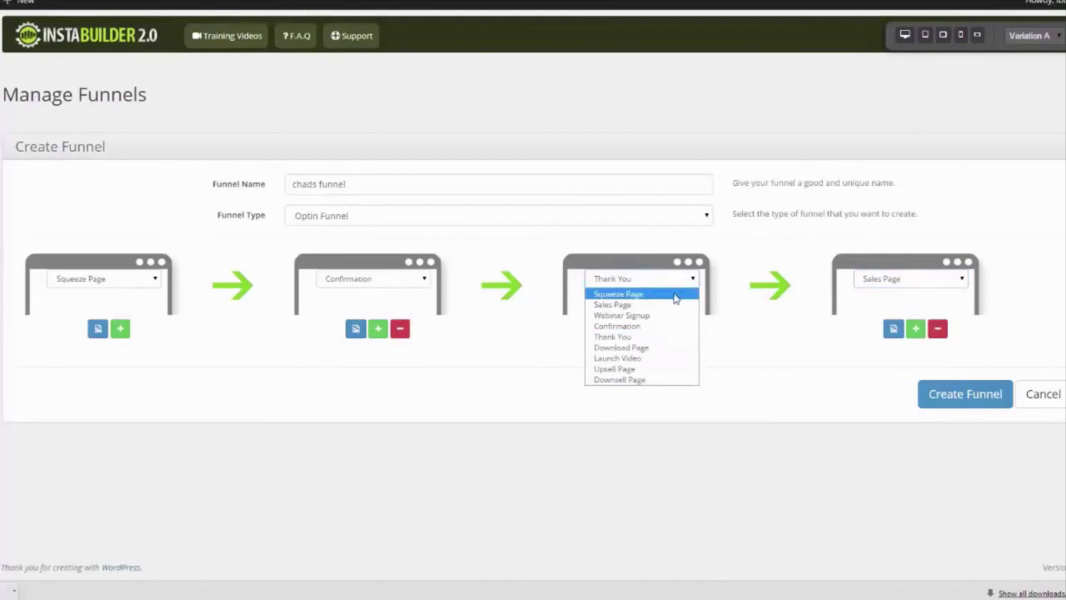
{"action": "left_click", "coordinate": [650, 369]}
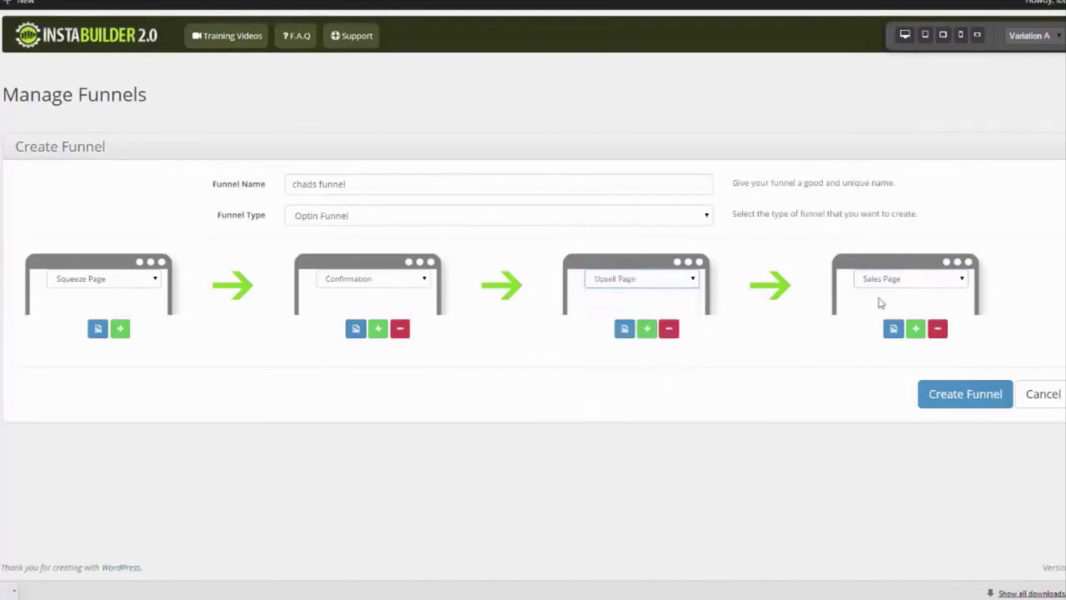
{"action": "left_click", "coordinate": [962, 281]}
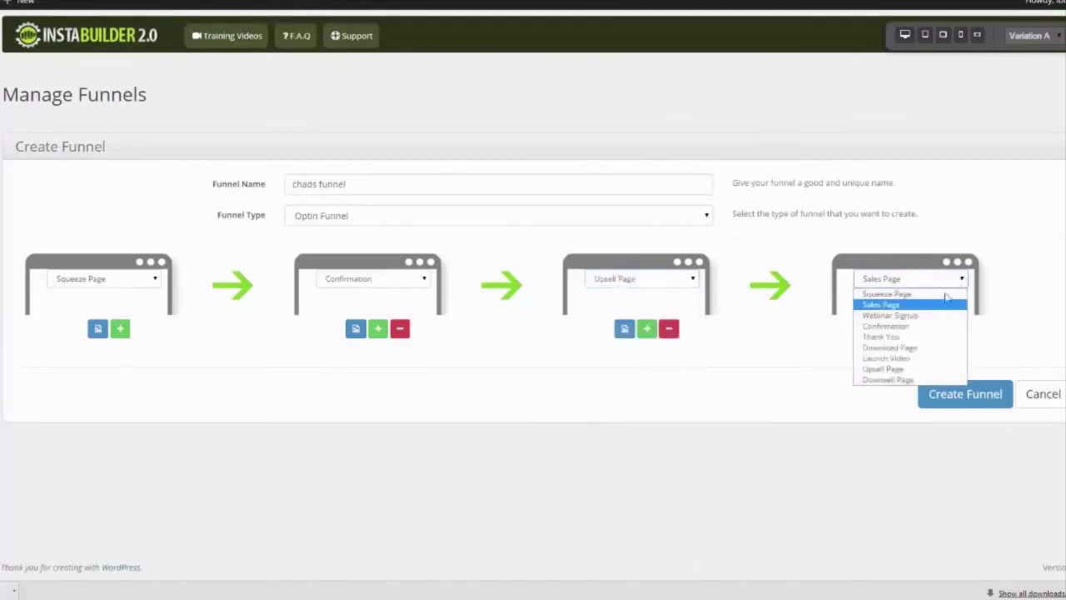
{"action": "left_click", "coordinate": [924, 358]}
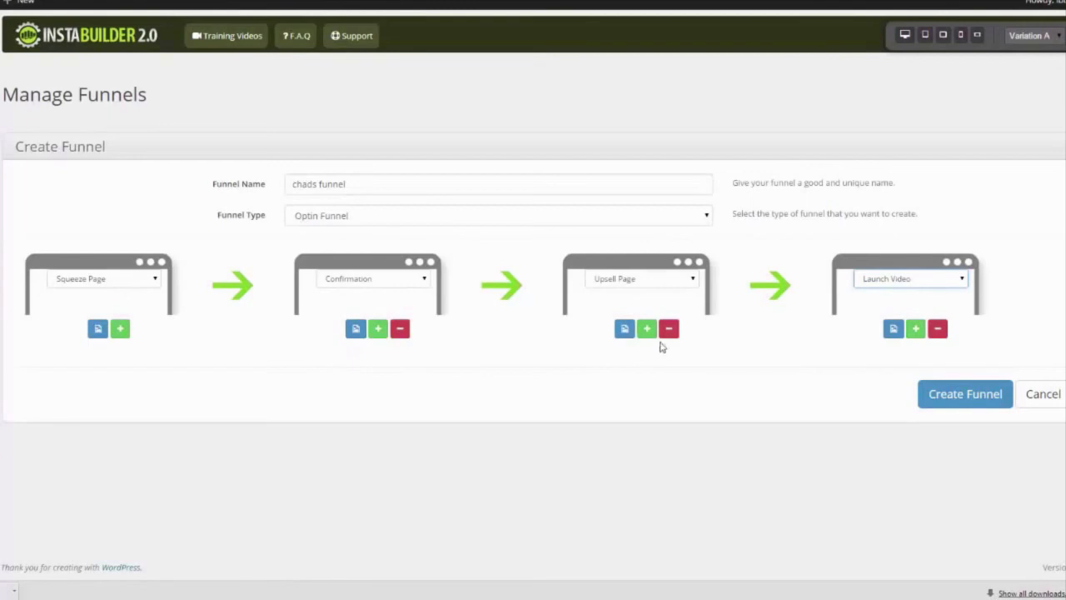
- Browse the Sales Page templates for the funnel's Upsell Page, and create the funnel
{"action": "left_click", "coordinate": [626, 329]}
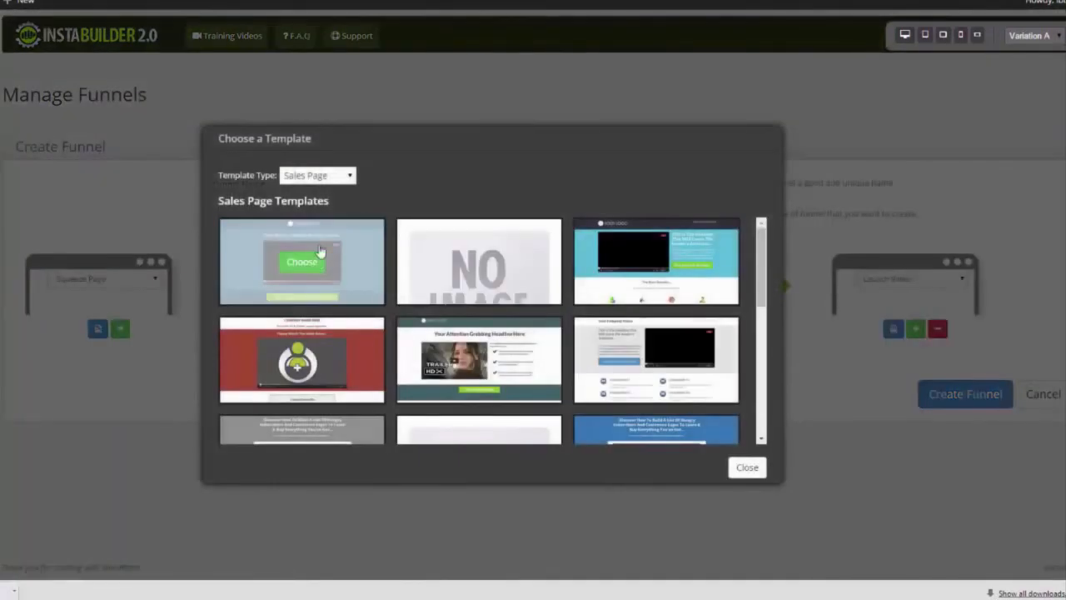
{"action": "scroll", "coordinate": [746, 421], "scroll_direction": "down", "scroll_amount": 5}
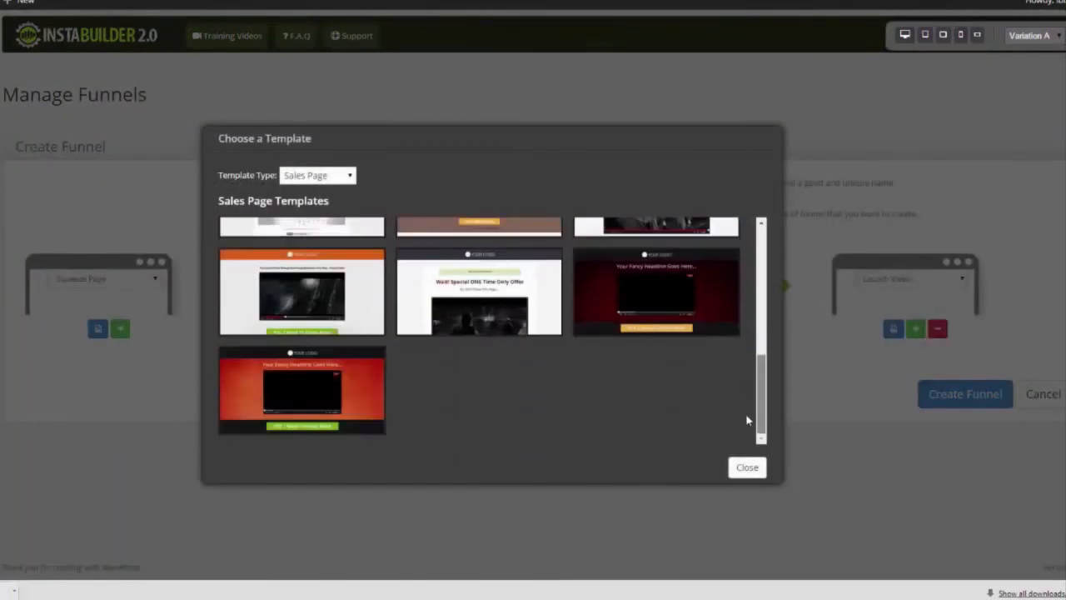
{"action": "scroll", "coordinate": [748, 391], "scroll_direction": "up", "scroll_amount": 4}
{"action": "scroll", "coordinate": [747, 358], "scroll_direction": "down", "scroll_amount": 3}
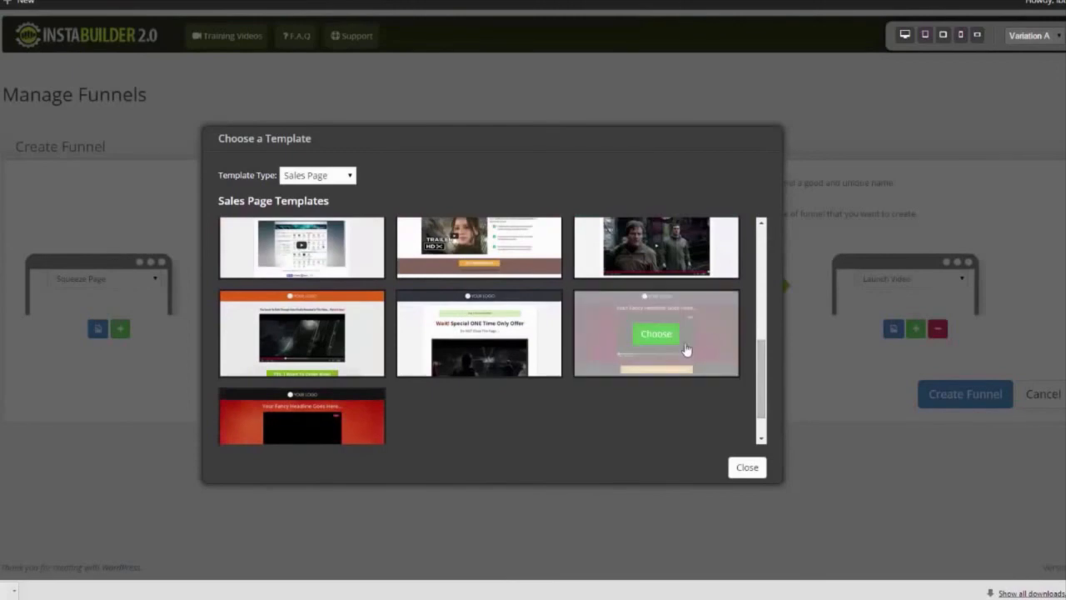
{"action": "left_click", "coordinate": [733, 326]}
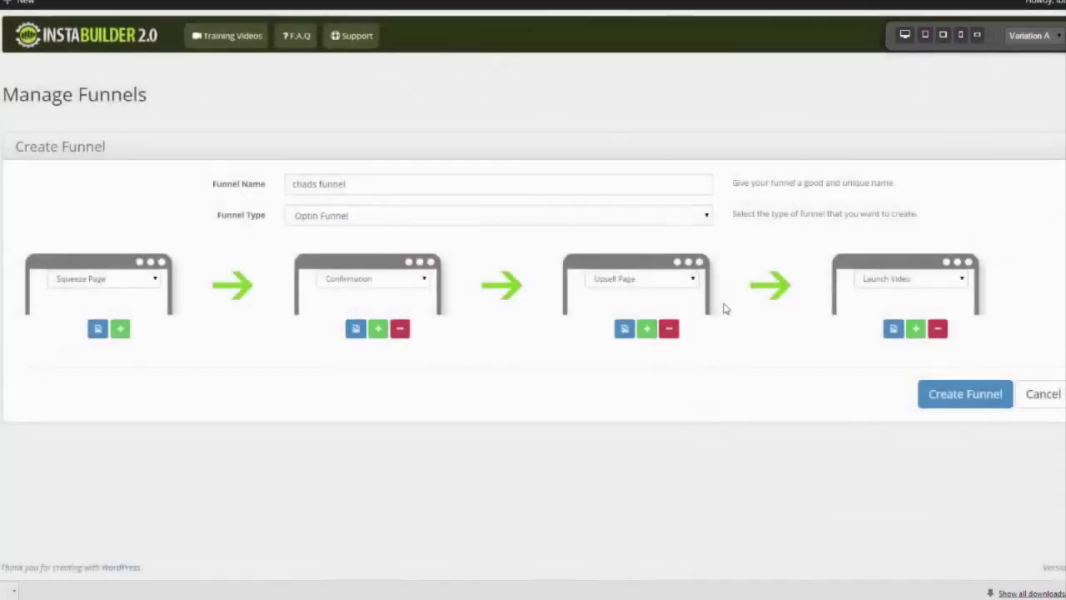
{"action": "left_click", "coordinate": [975, 400]}
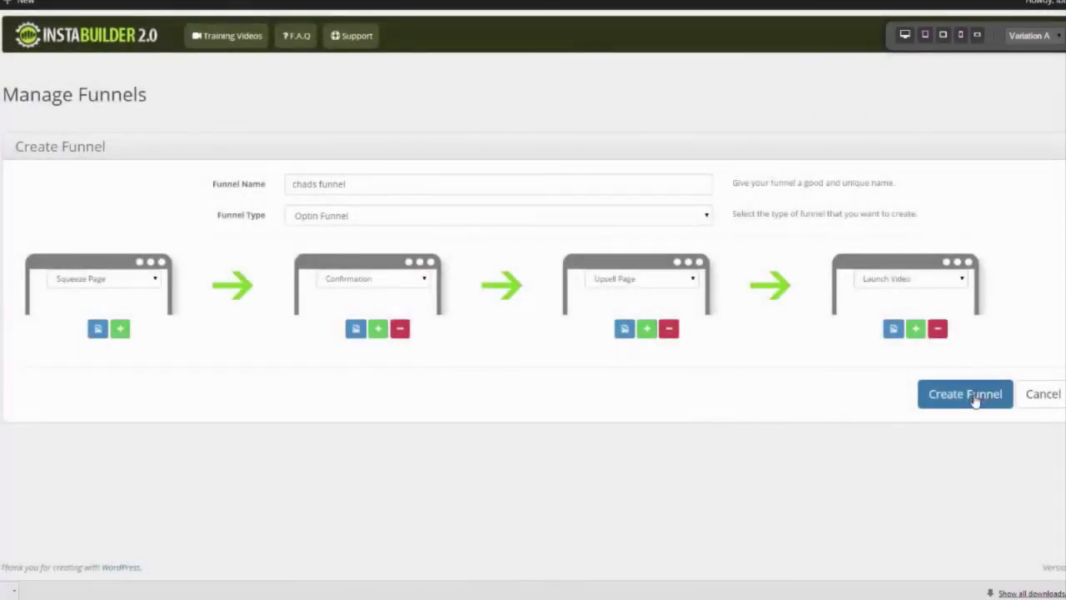